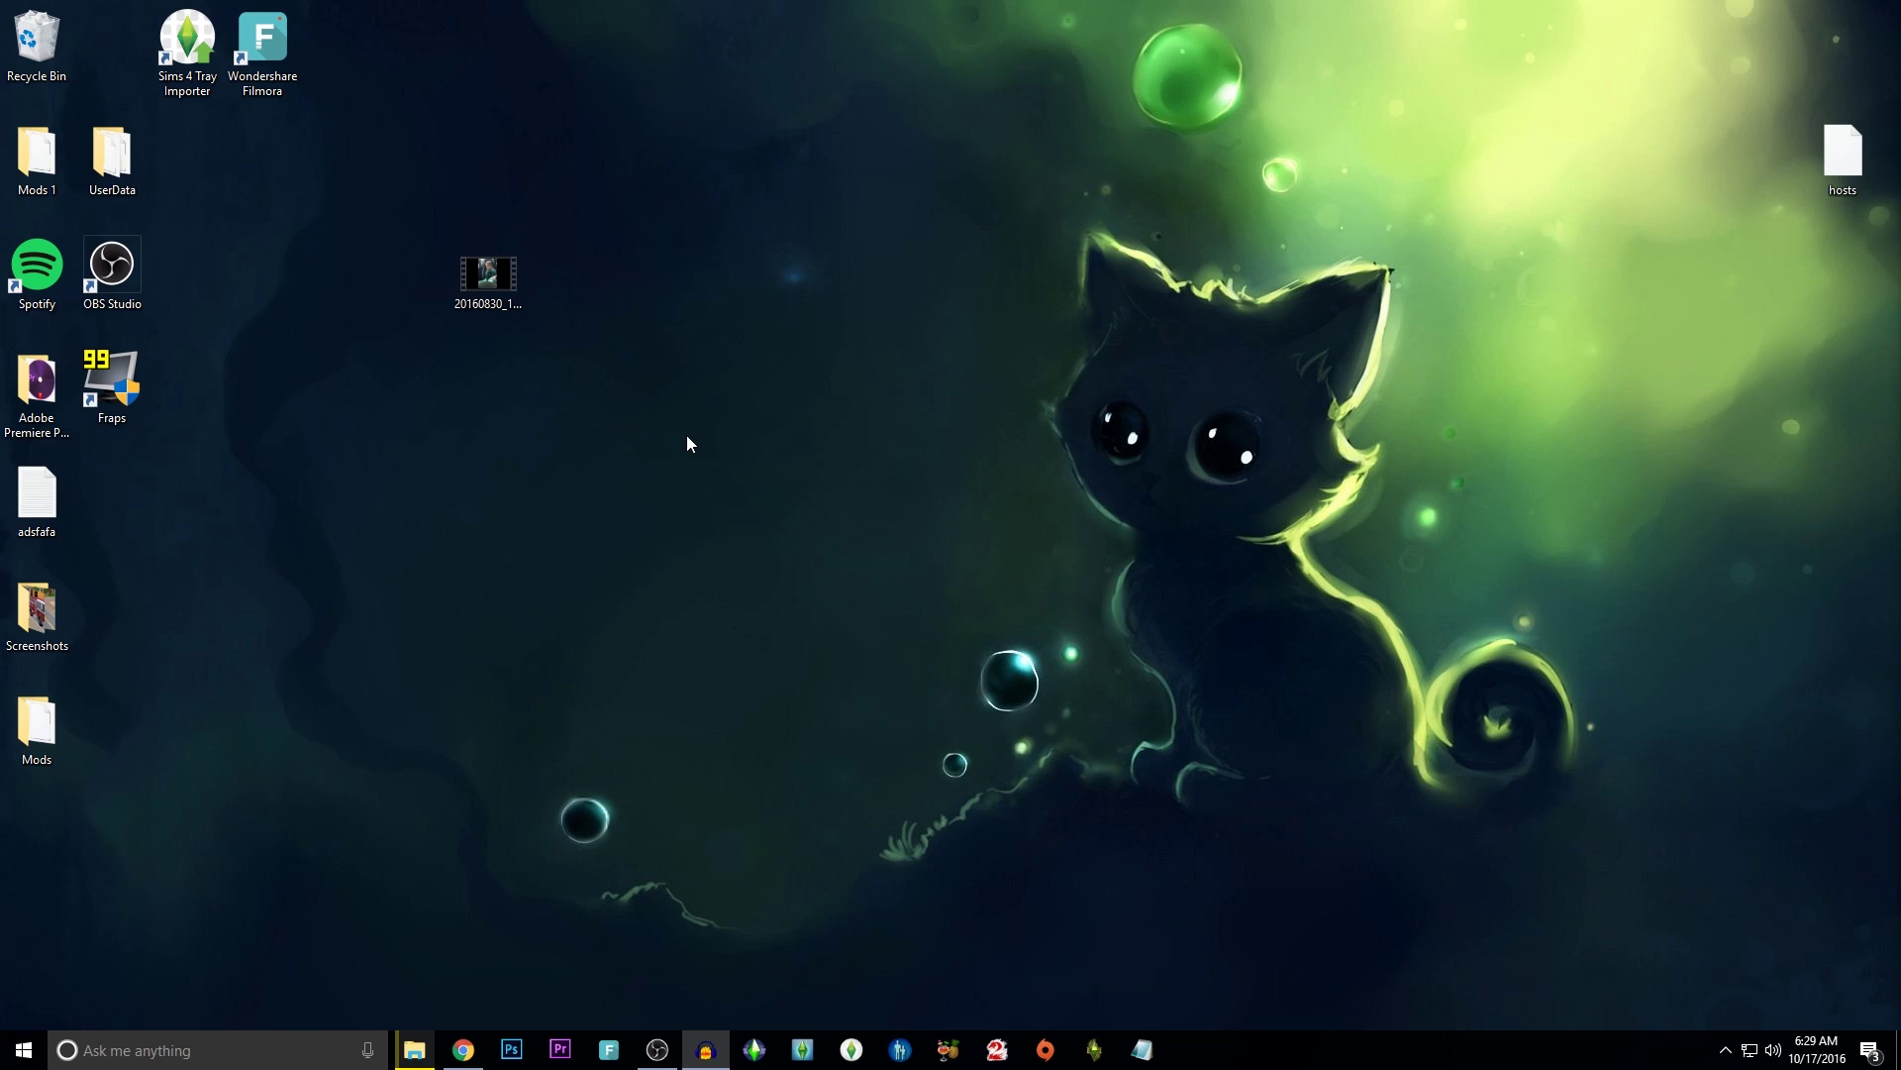
Open File Explorer and go to the The Sims 3 folder under Documents > Electronic Arts
left_click(56, 741)
left_click(306, 670)
left_click(414, 1050)
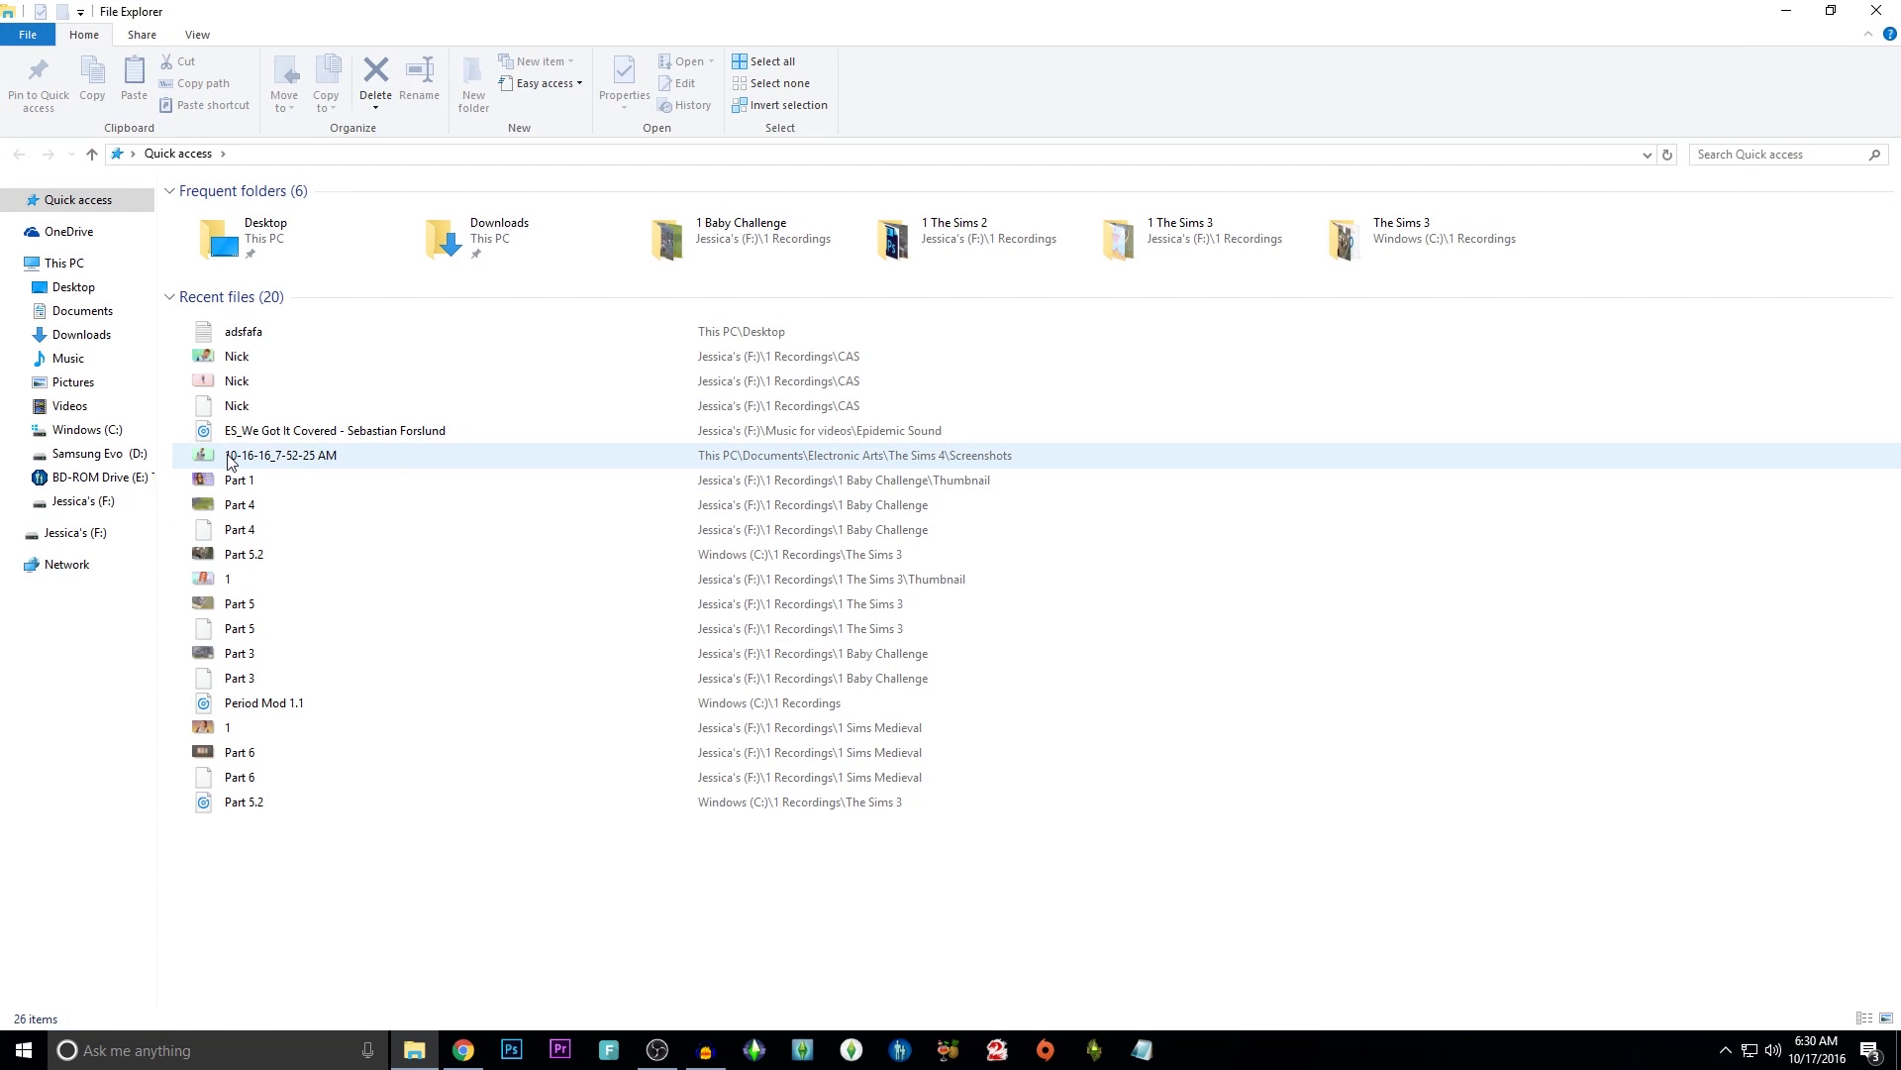
left_click(94, 312)
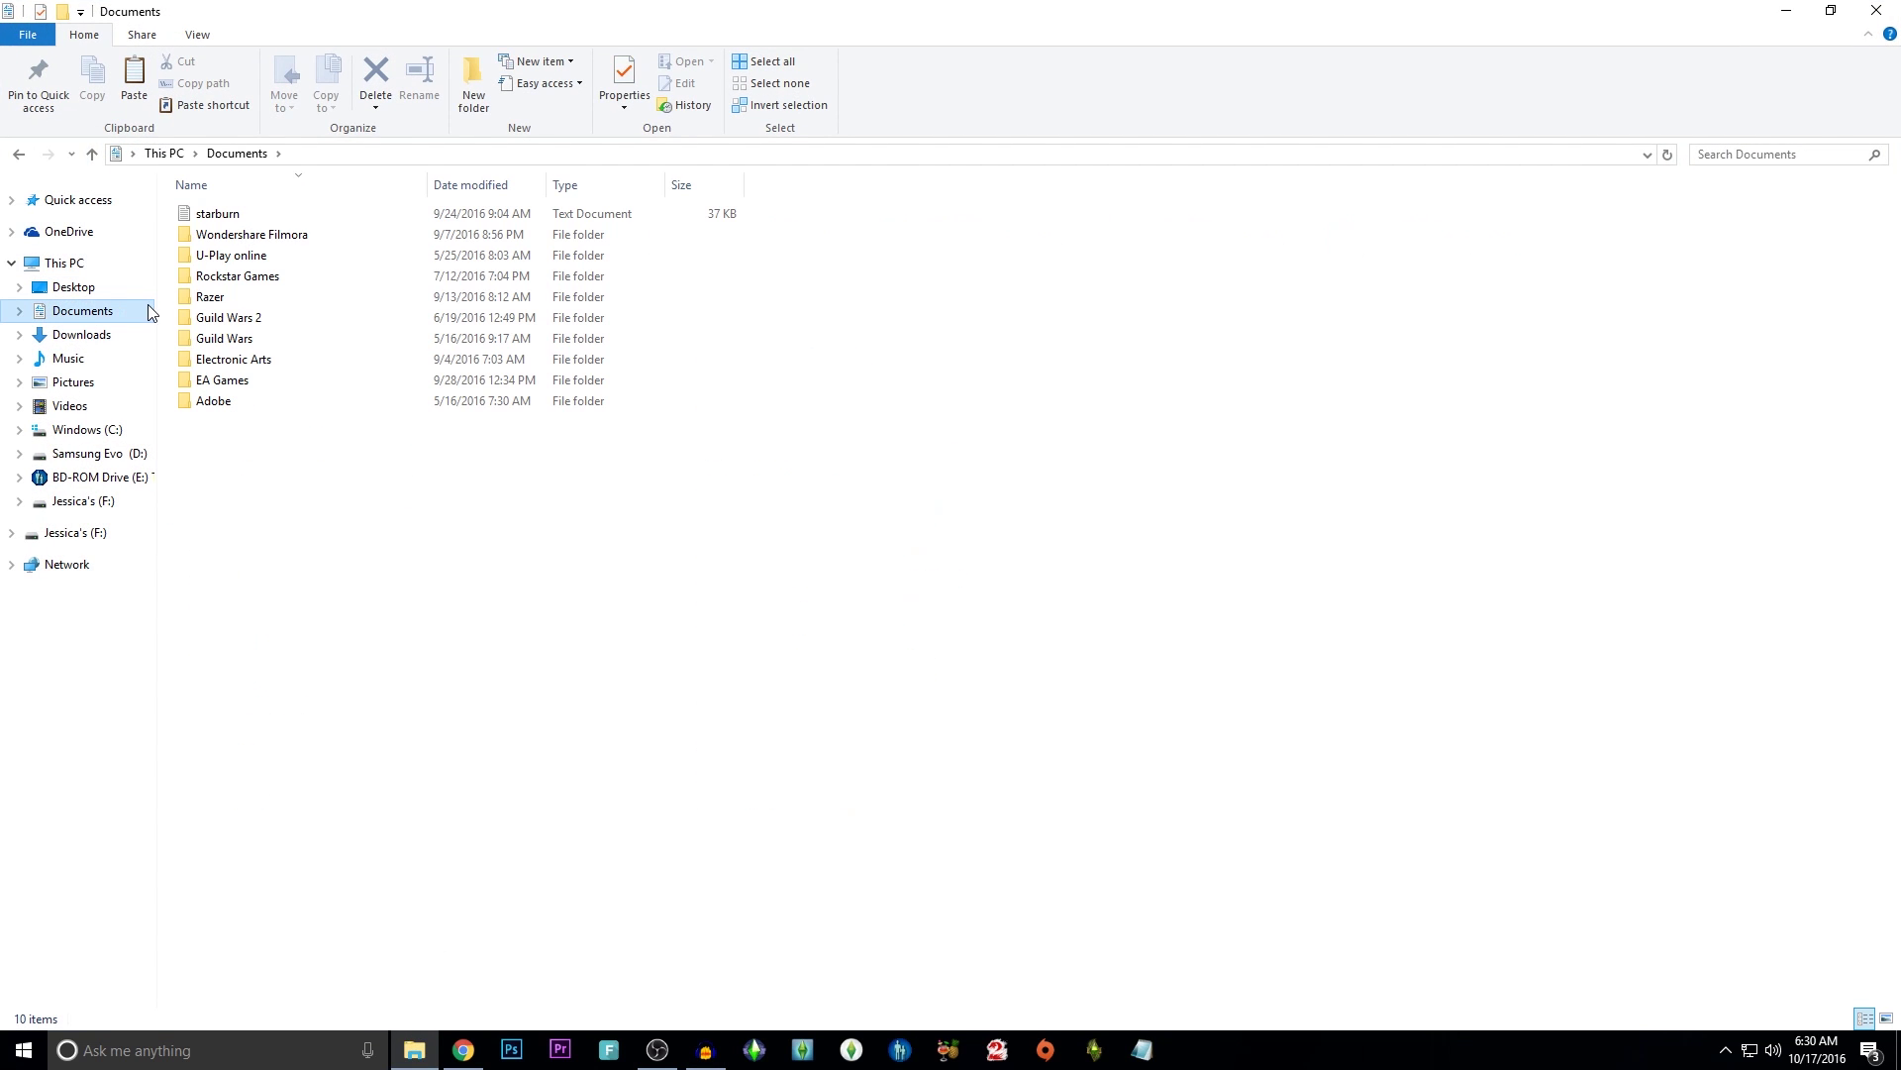
double_click(249, 360)
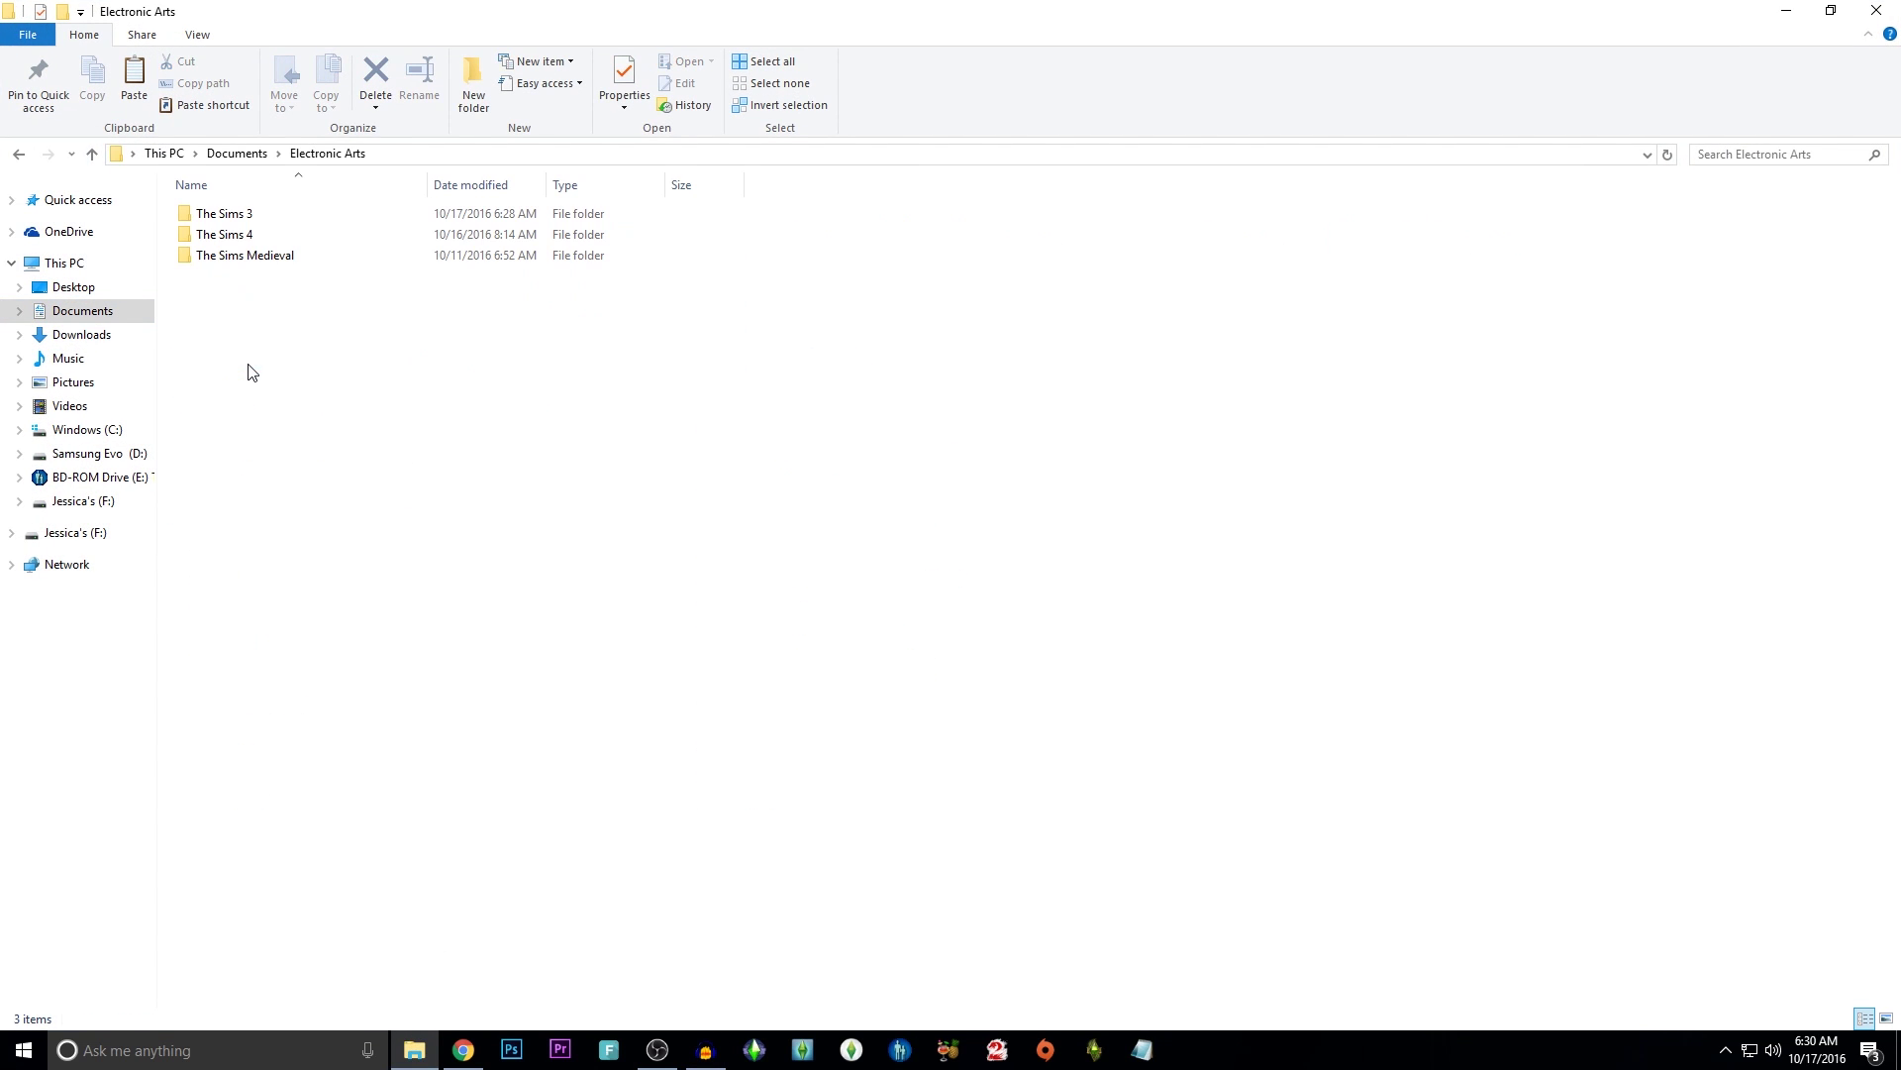
double_click(255, 223)
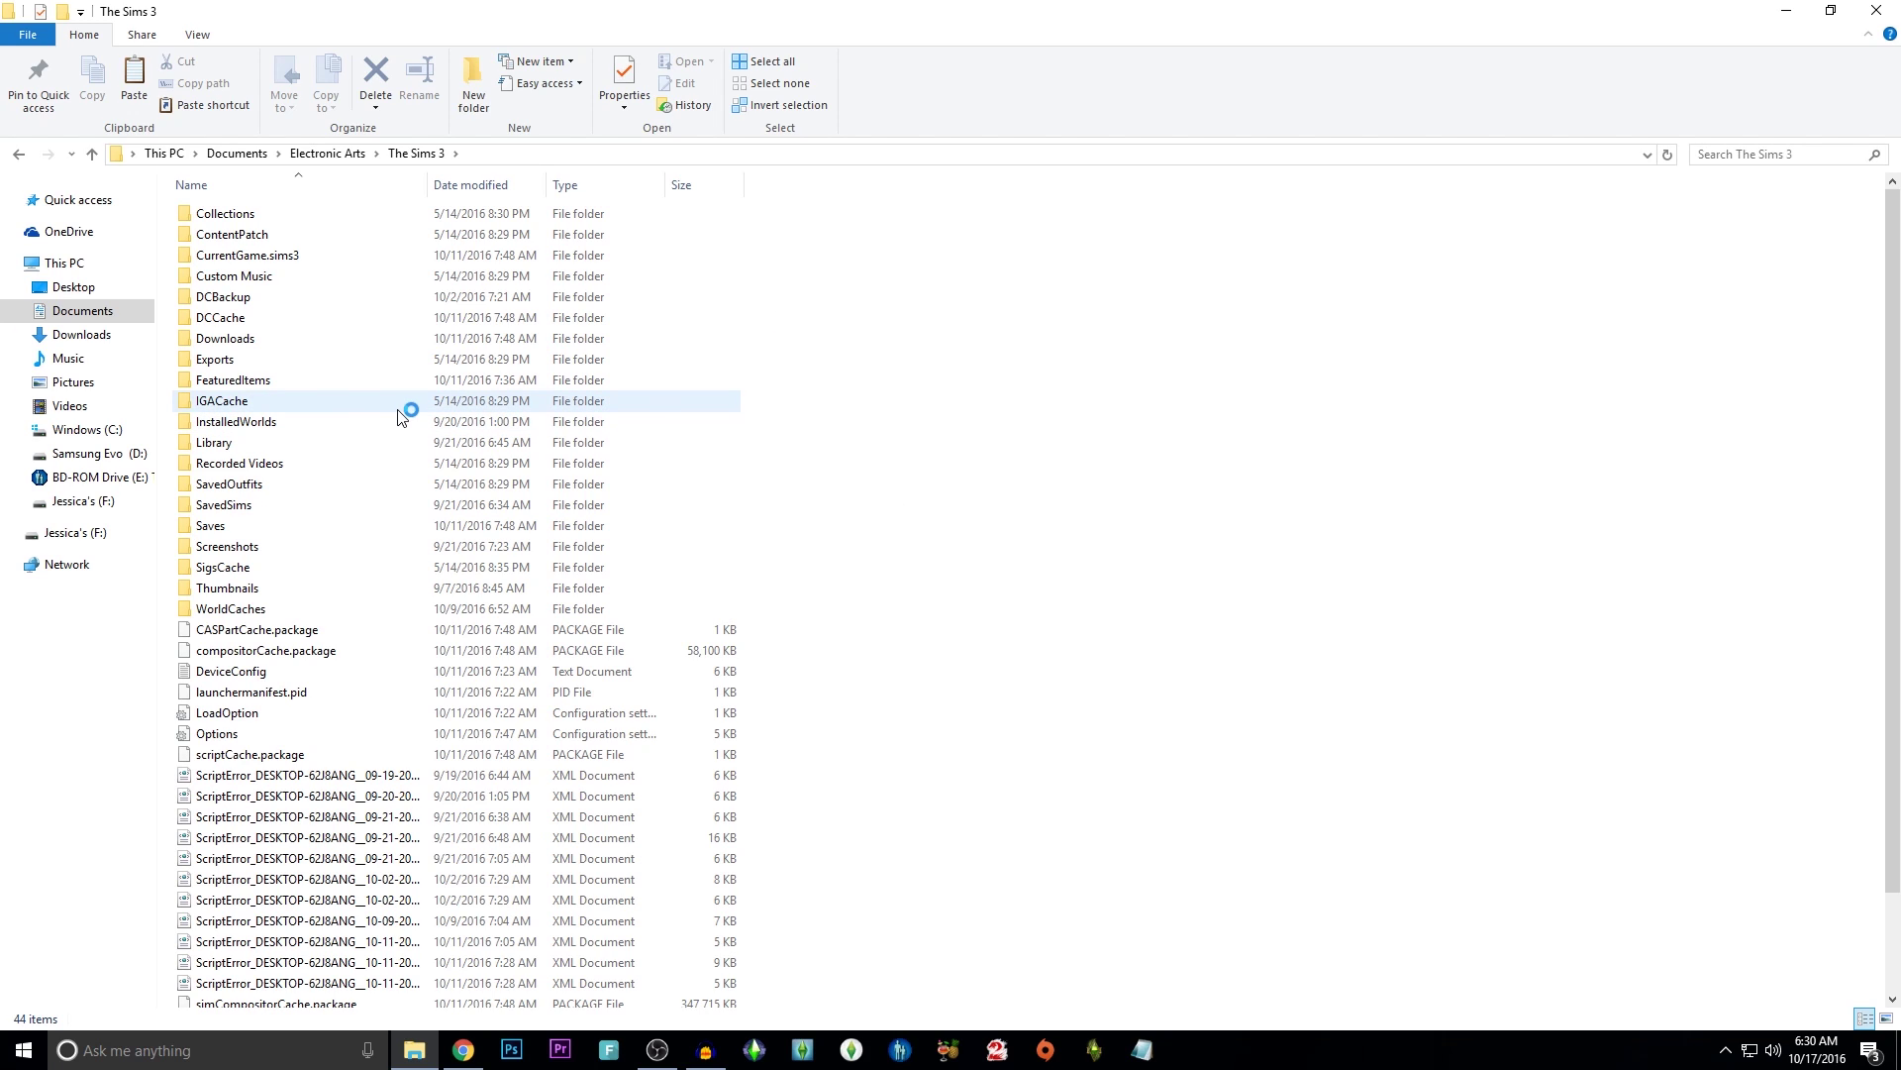
Examine the contents of the DCBackup folder, including ccmerged.package, and return to the The Sims 3 folder
double_click(264, 303)
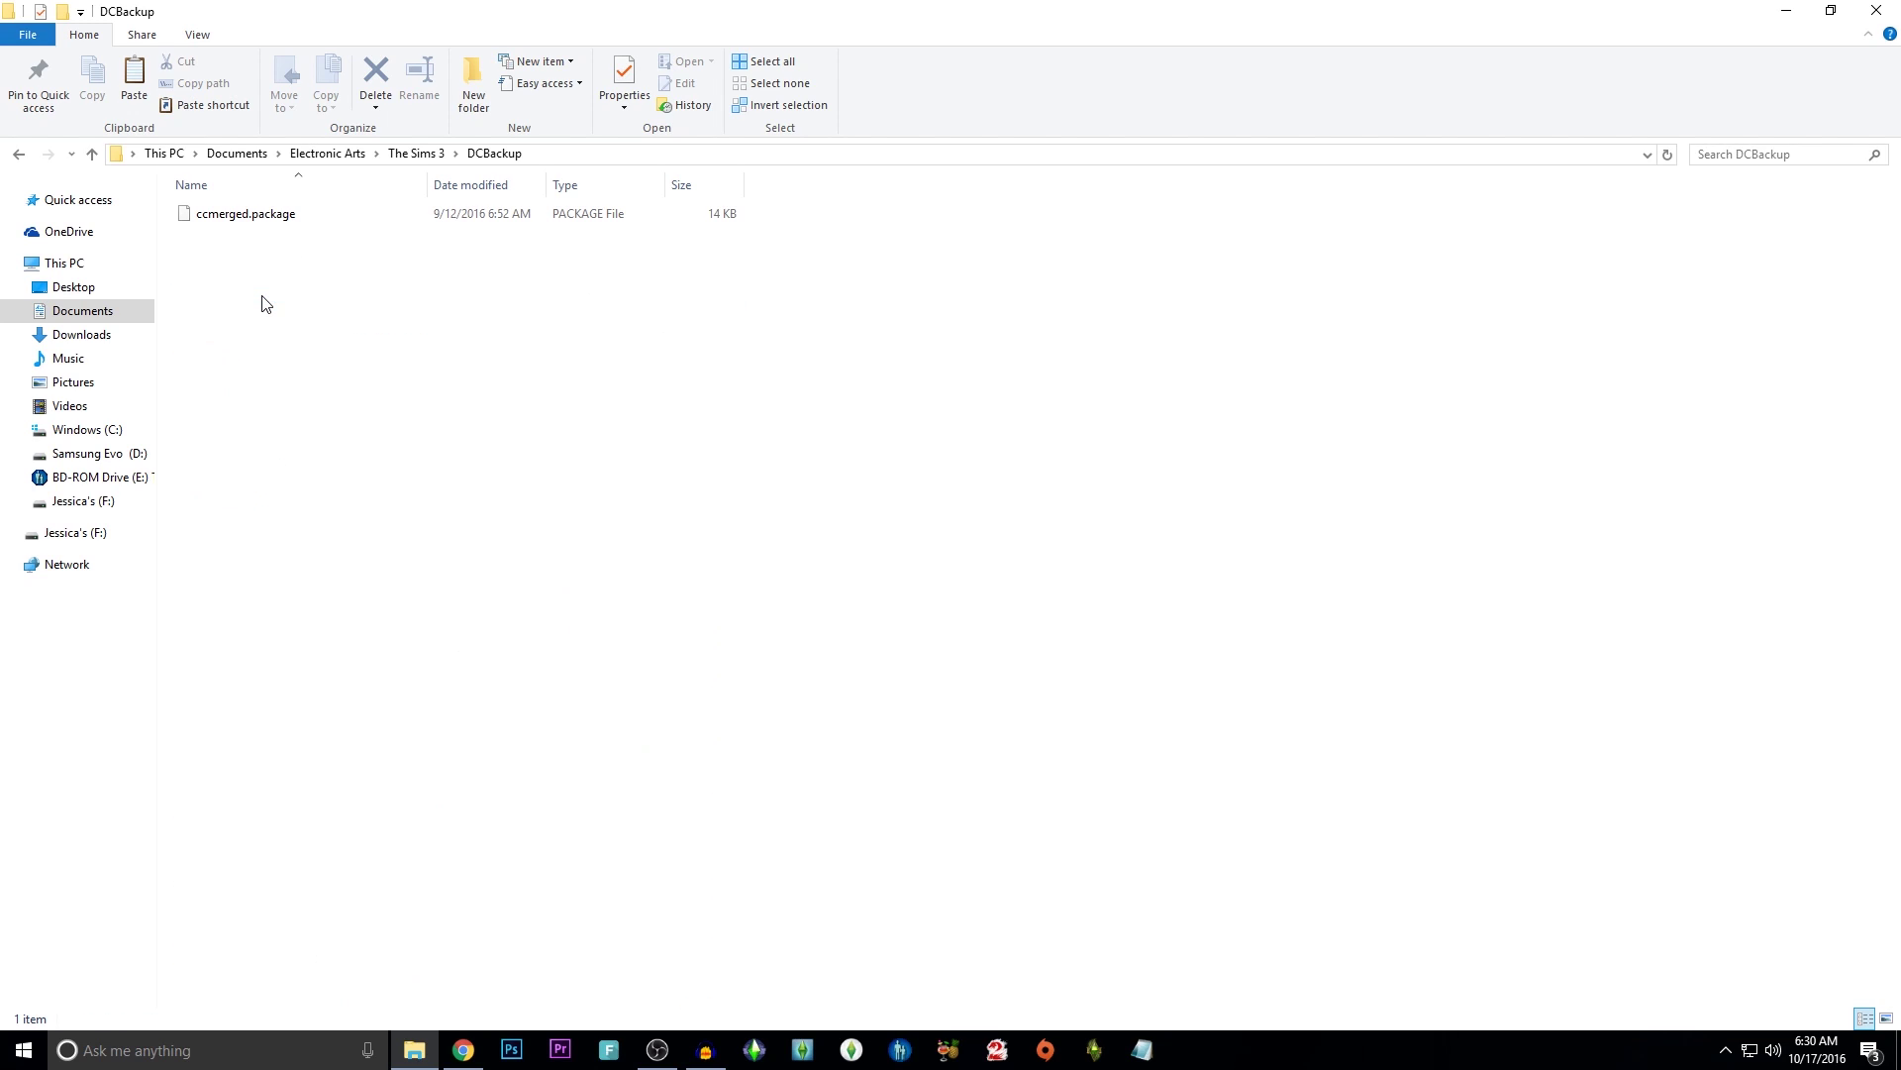
left_click(284, 219)
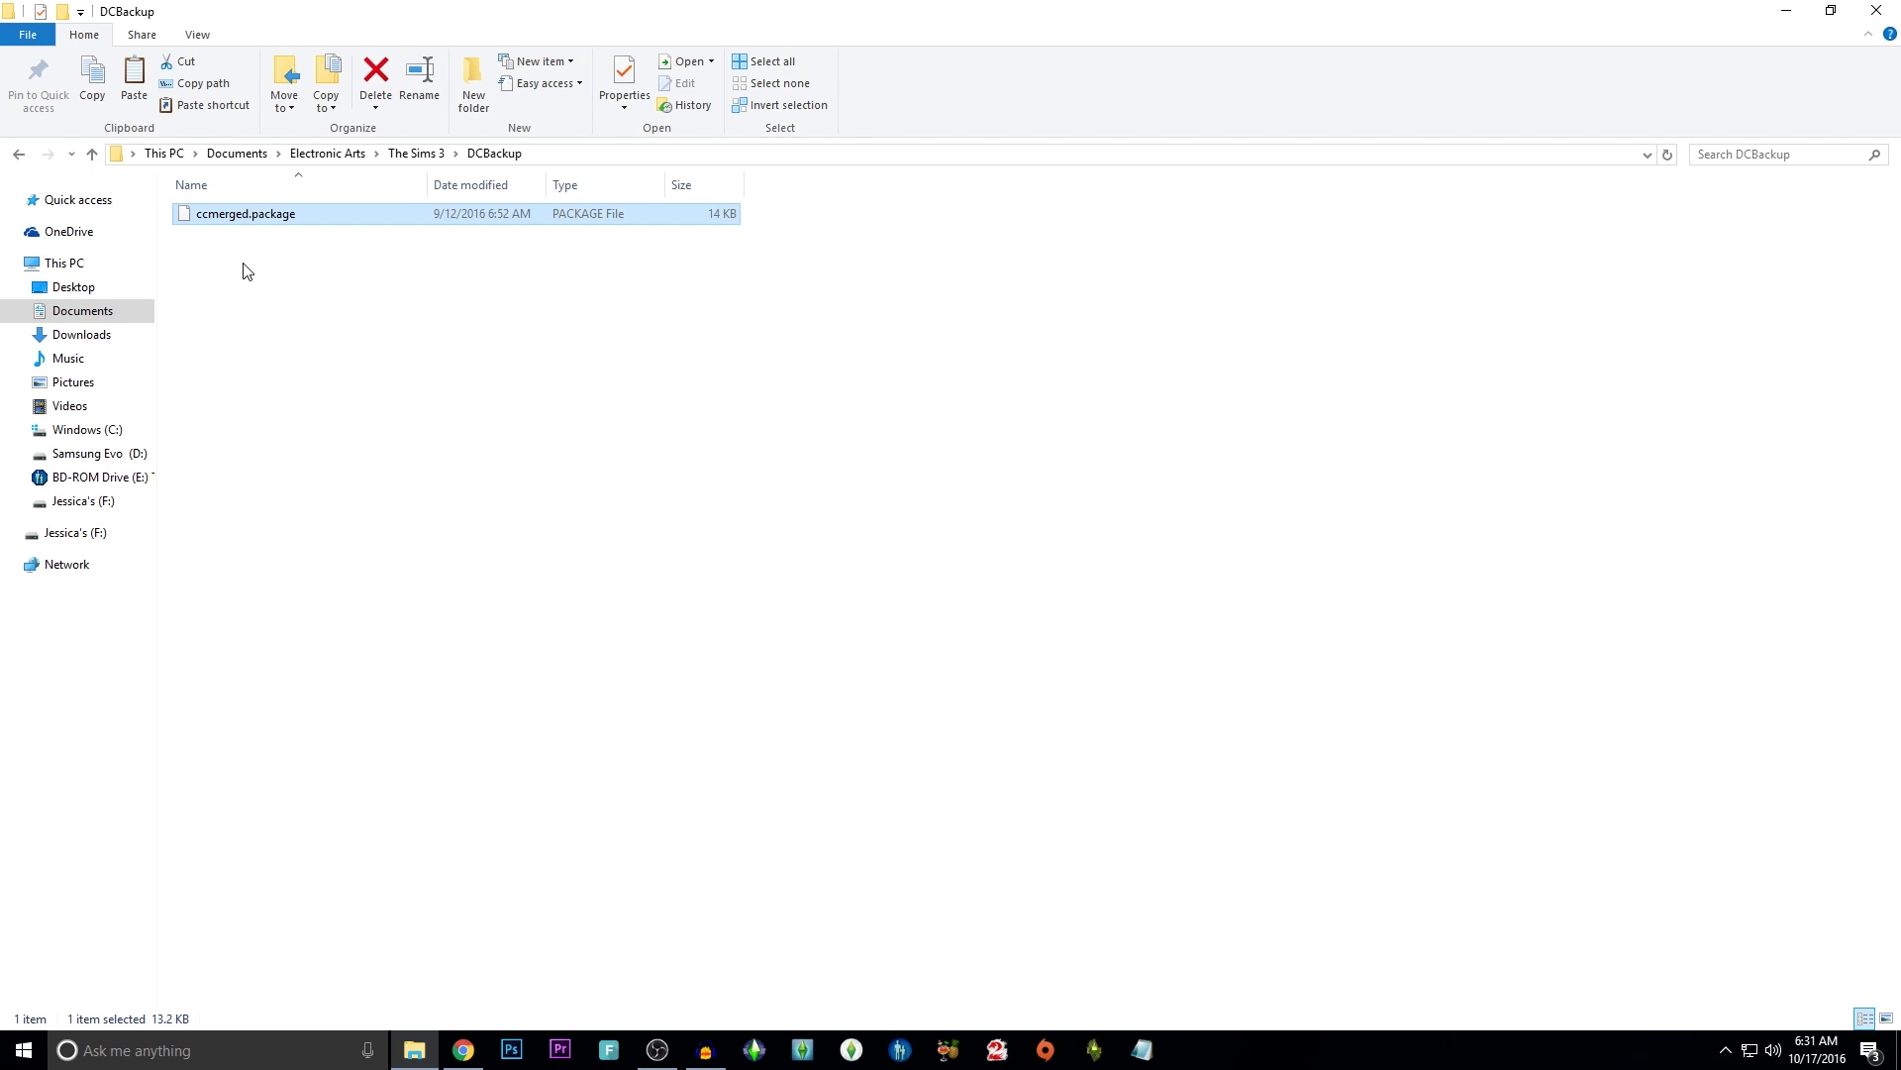
left_click(21, 156)
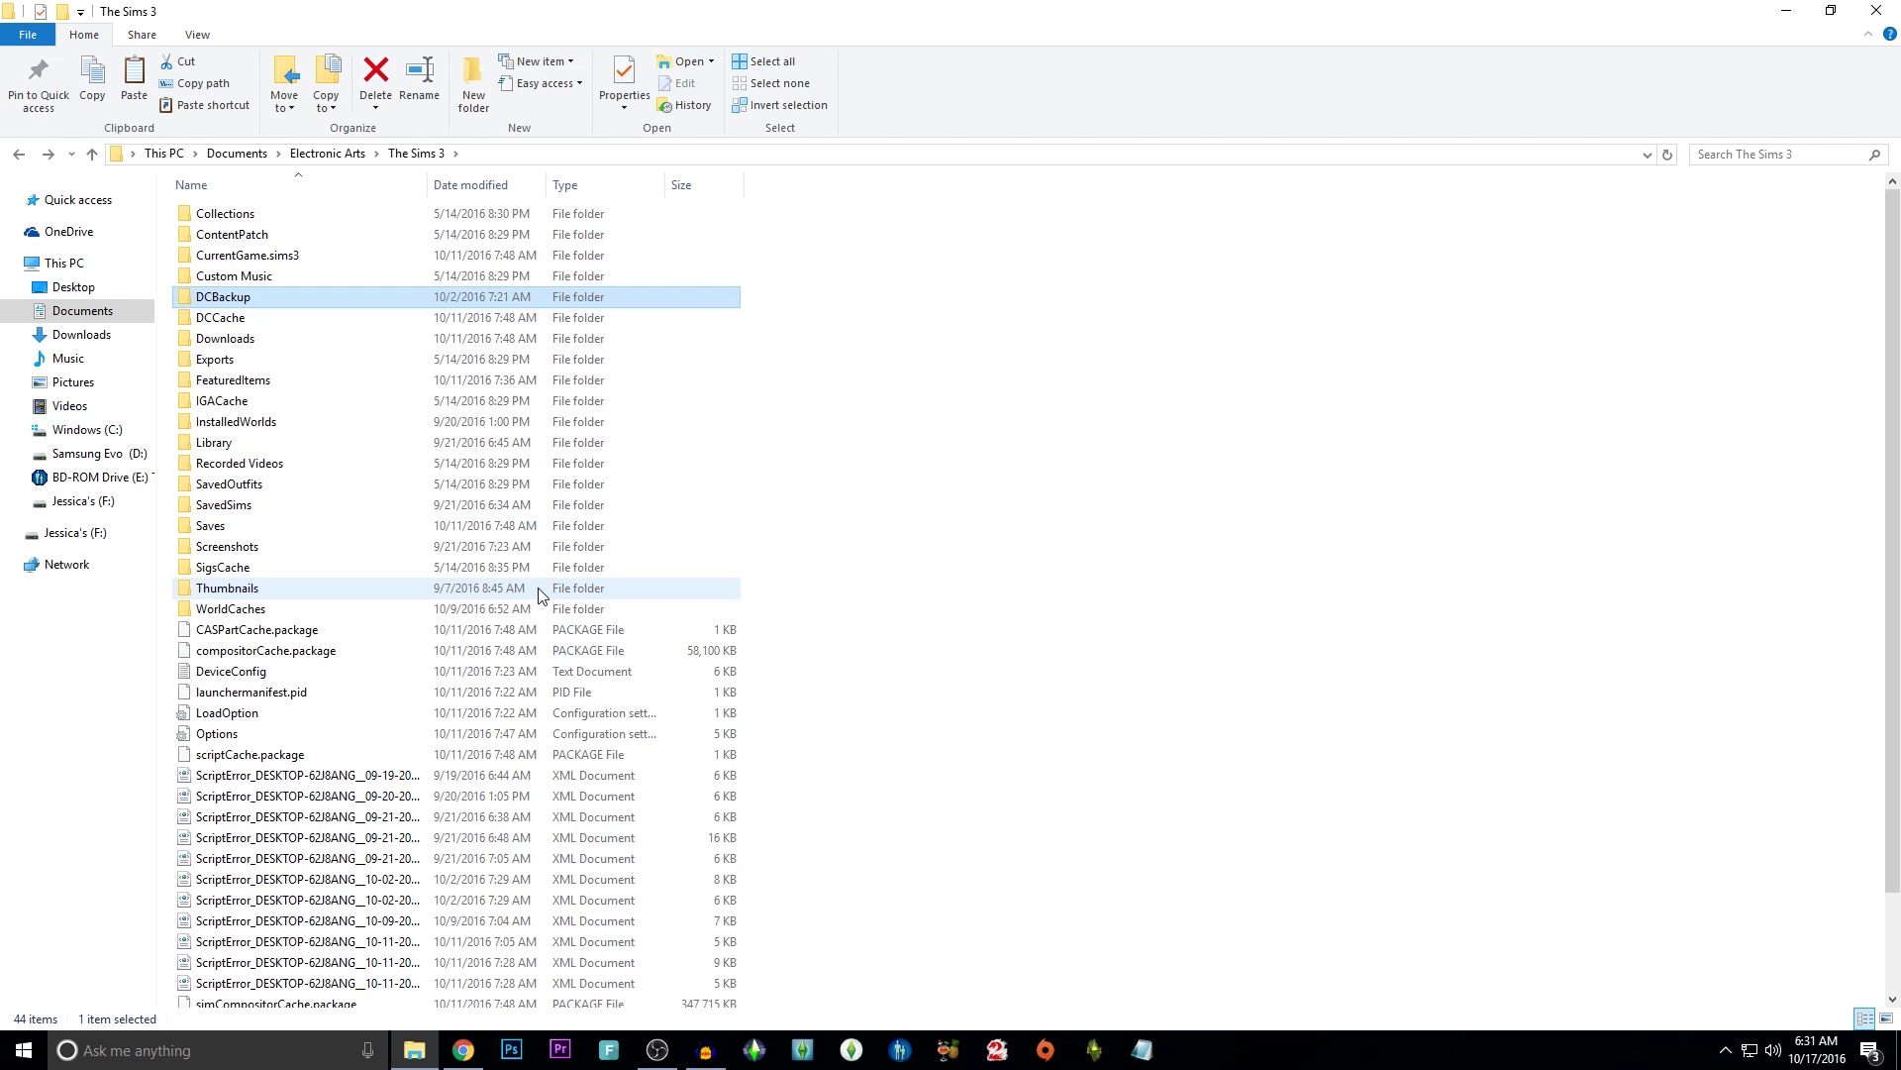
double_click(412, 298)
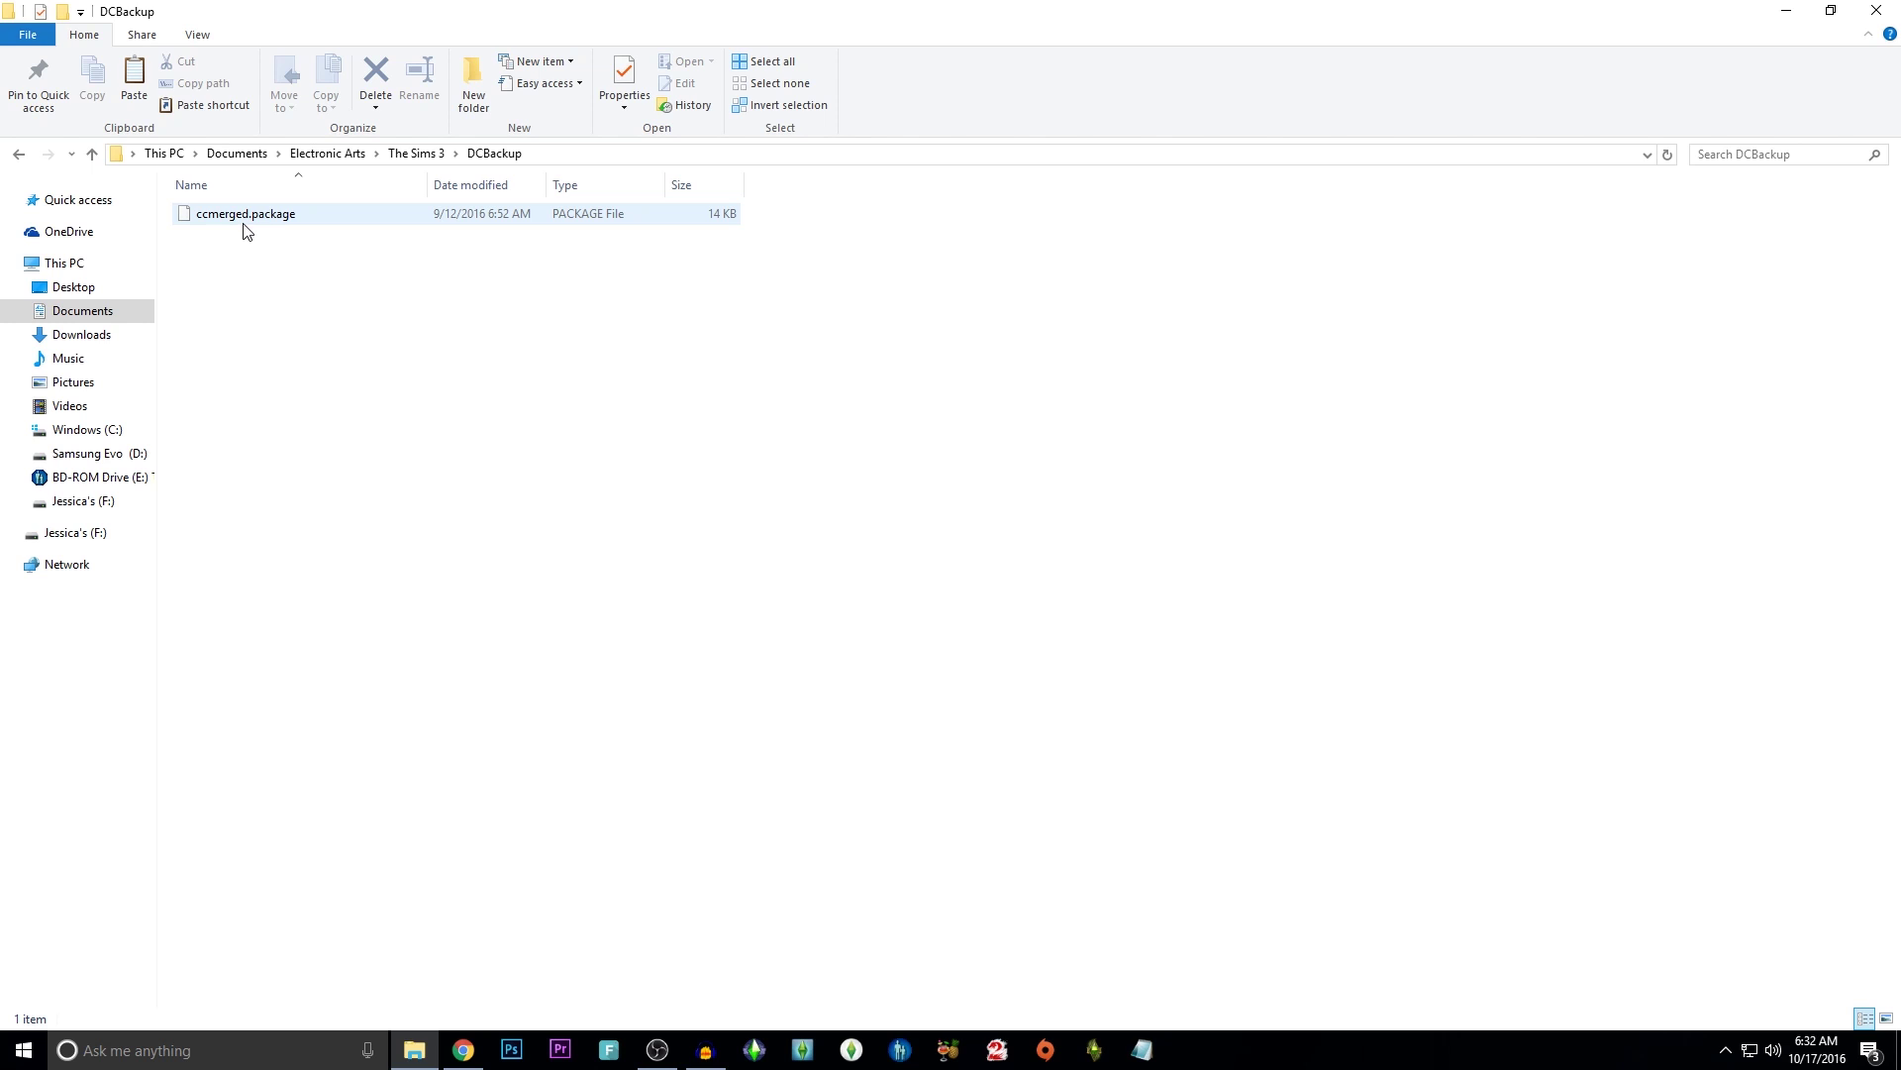
left_click(18, 156)
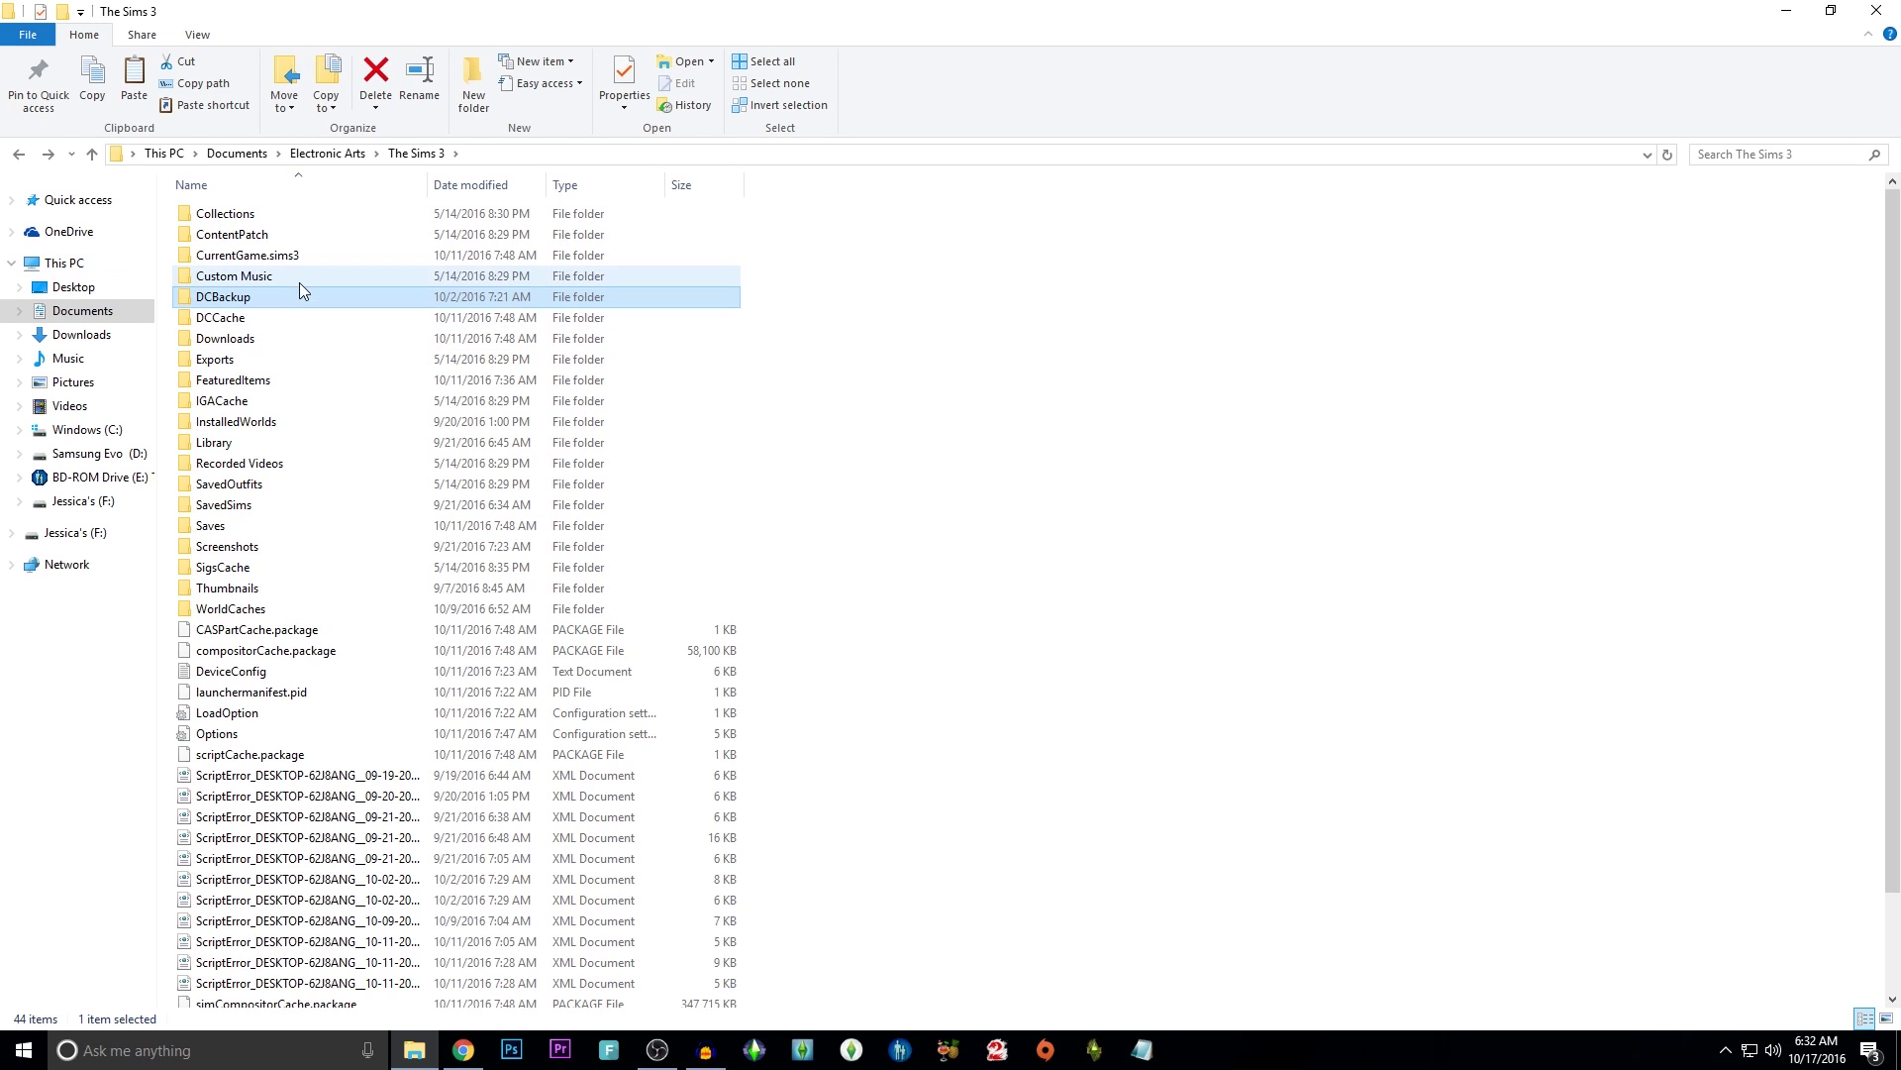
double_click(318, 303)
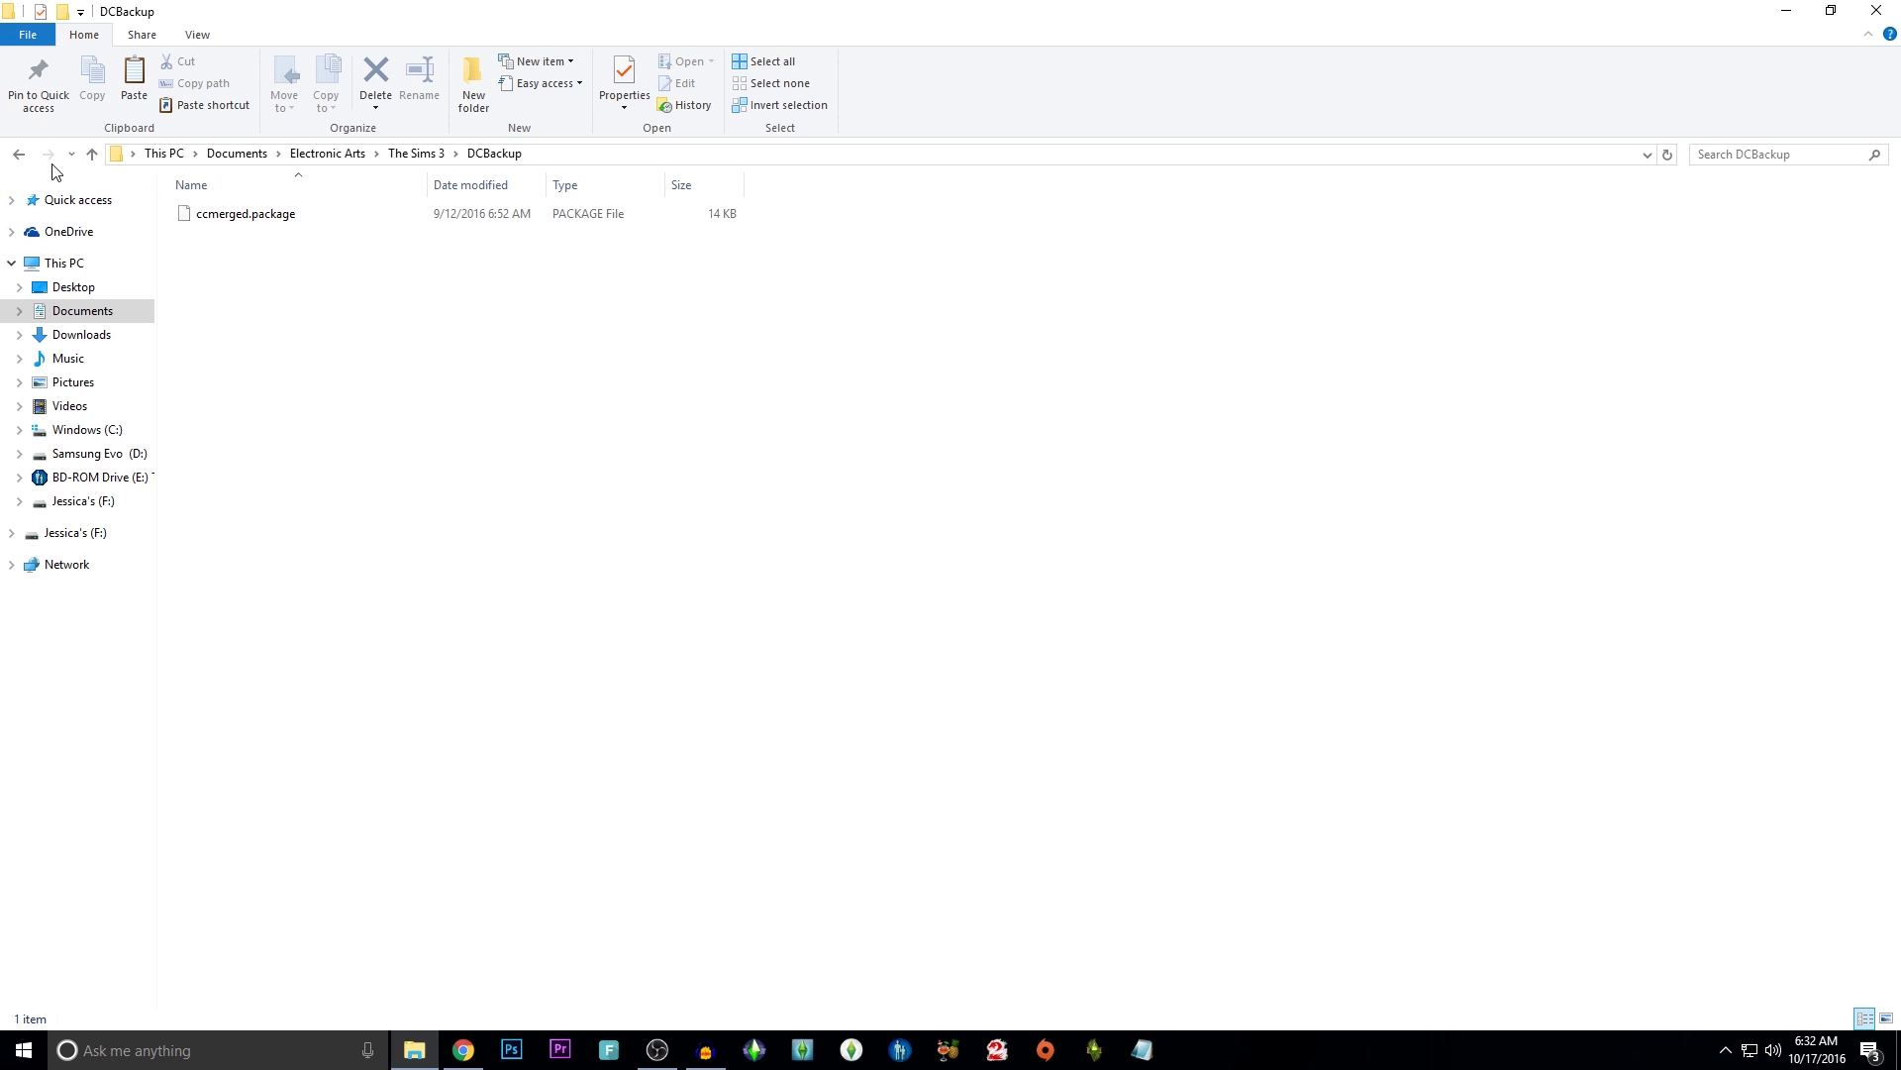
left_click(20, 154)
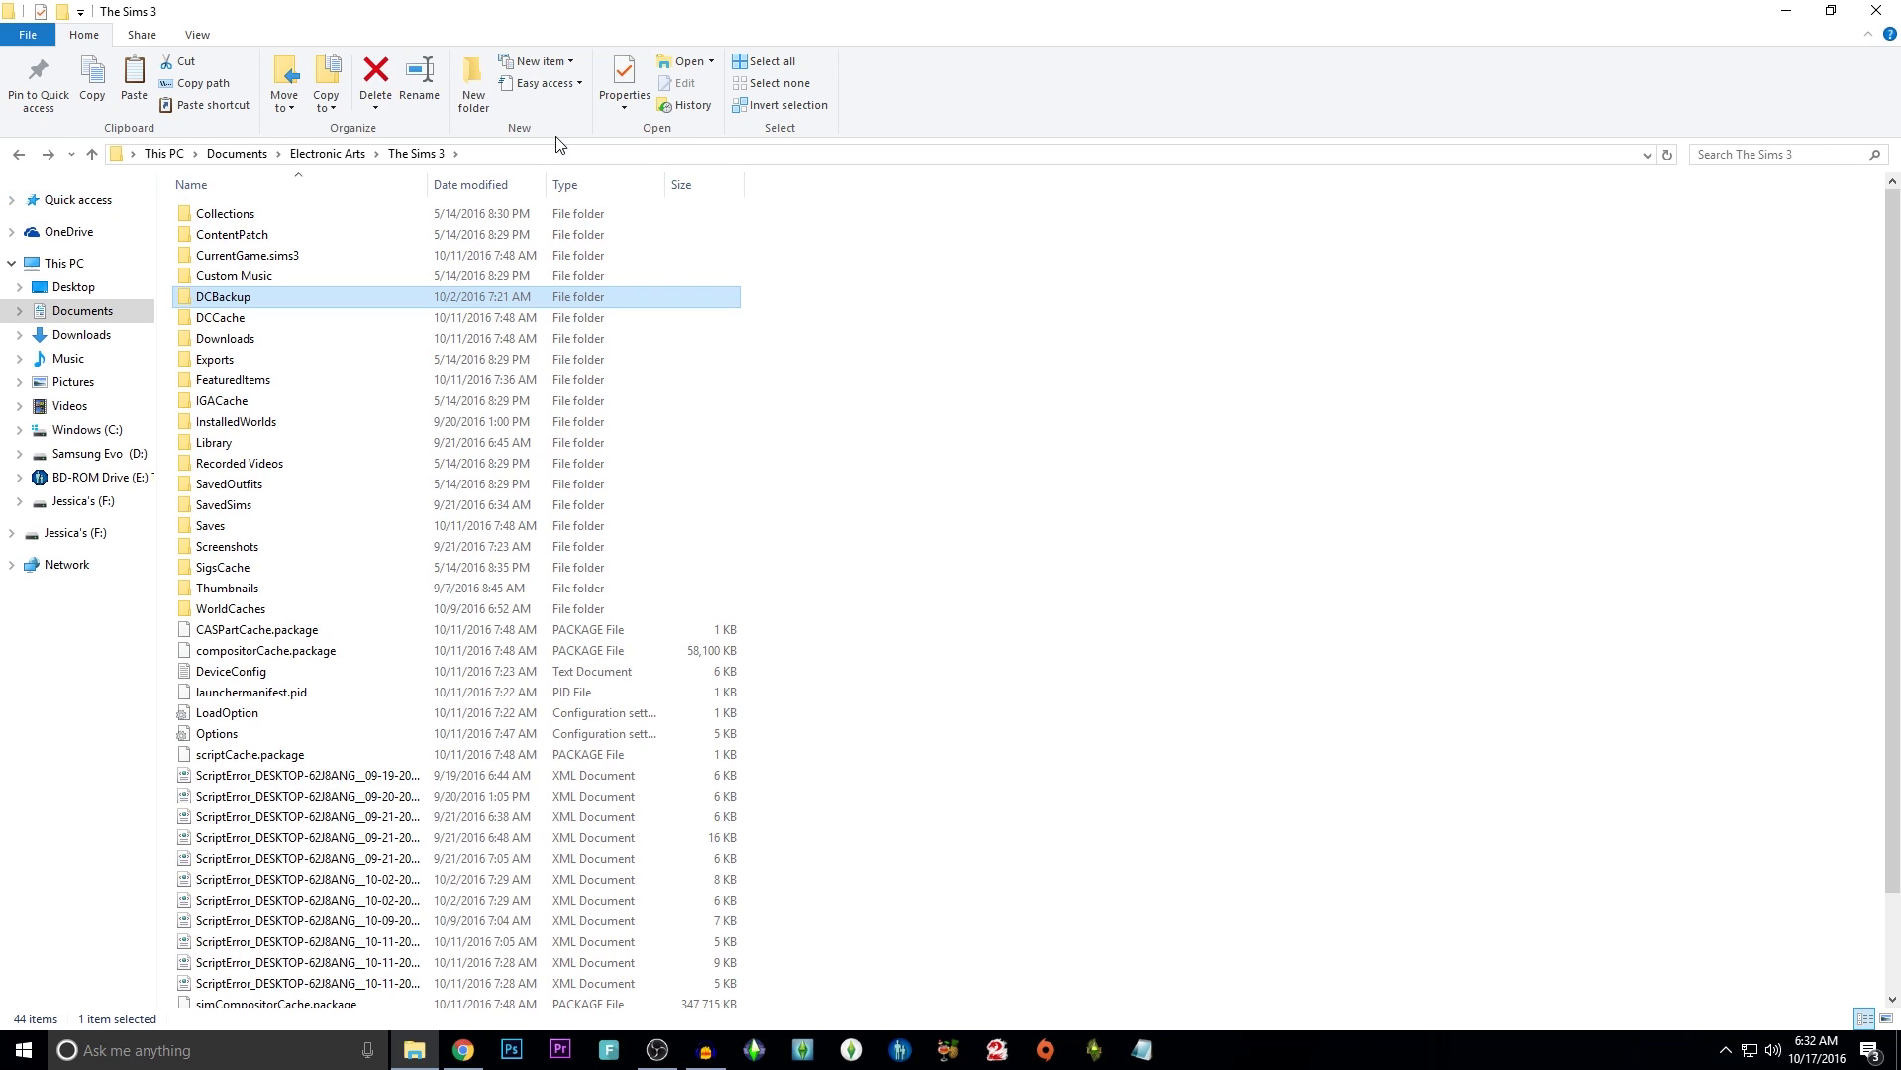
Create a folder named Mods inside the The Sims 3 folder and open it
left_click(479, 93)
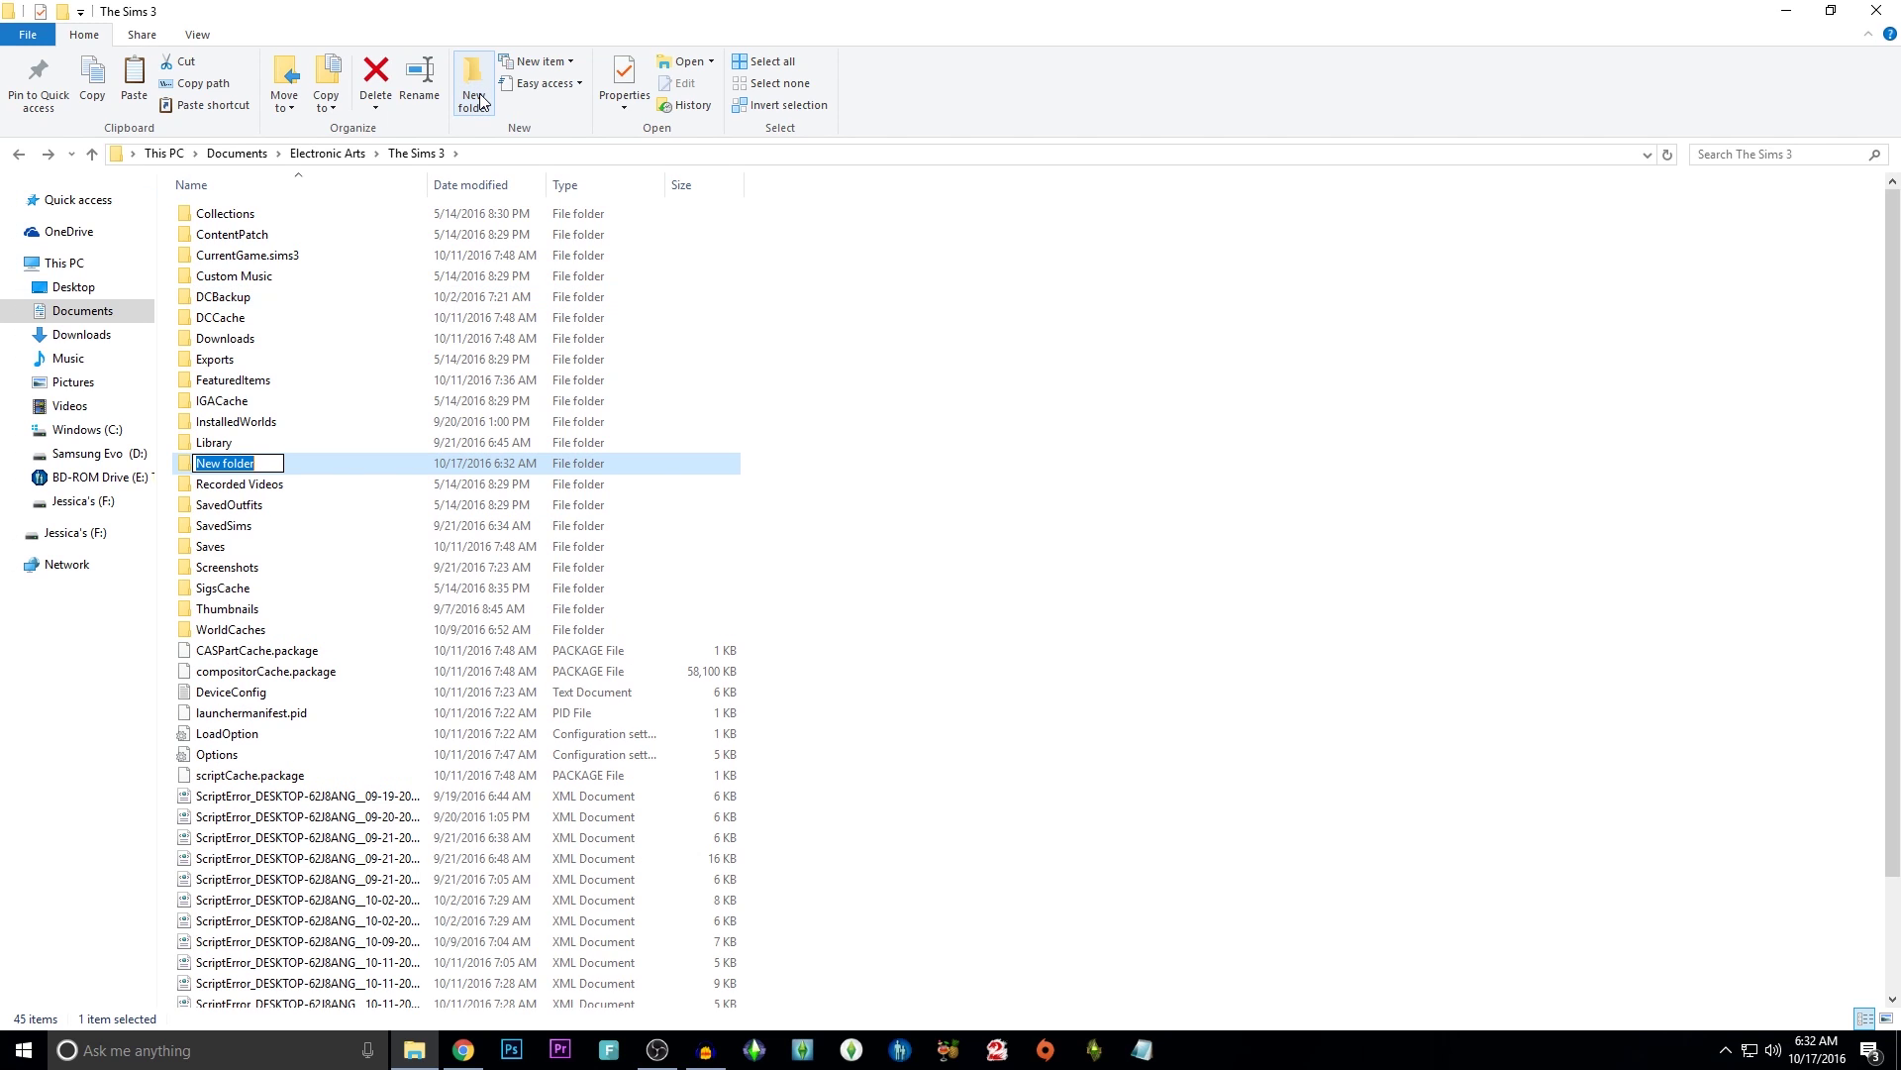
type("Mods")
key("Return")
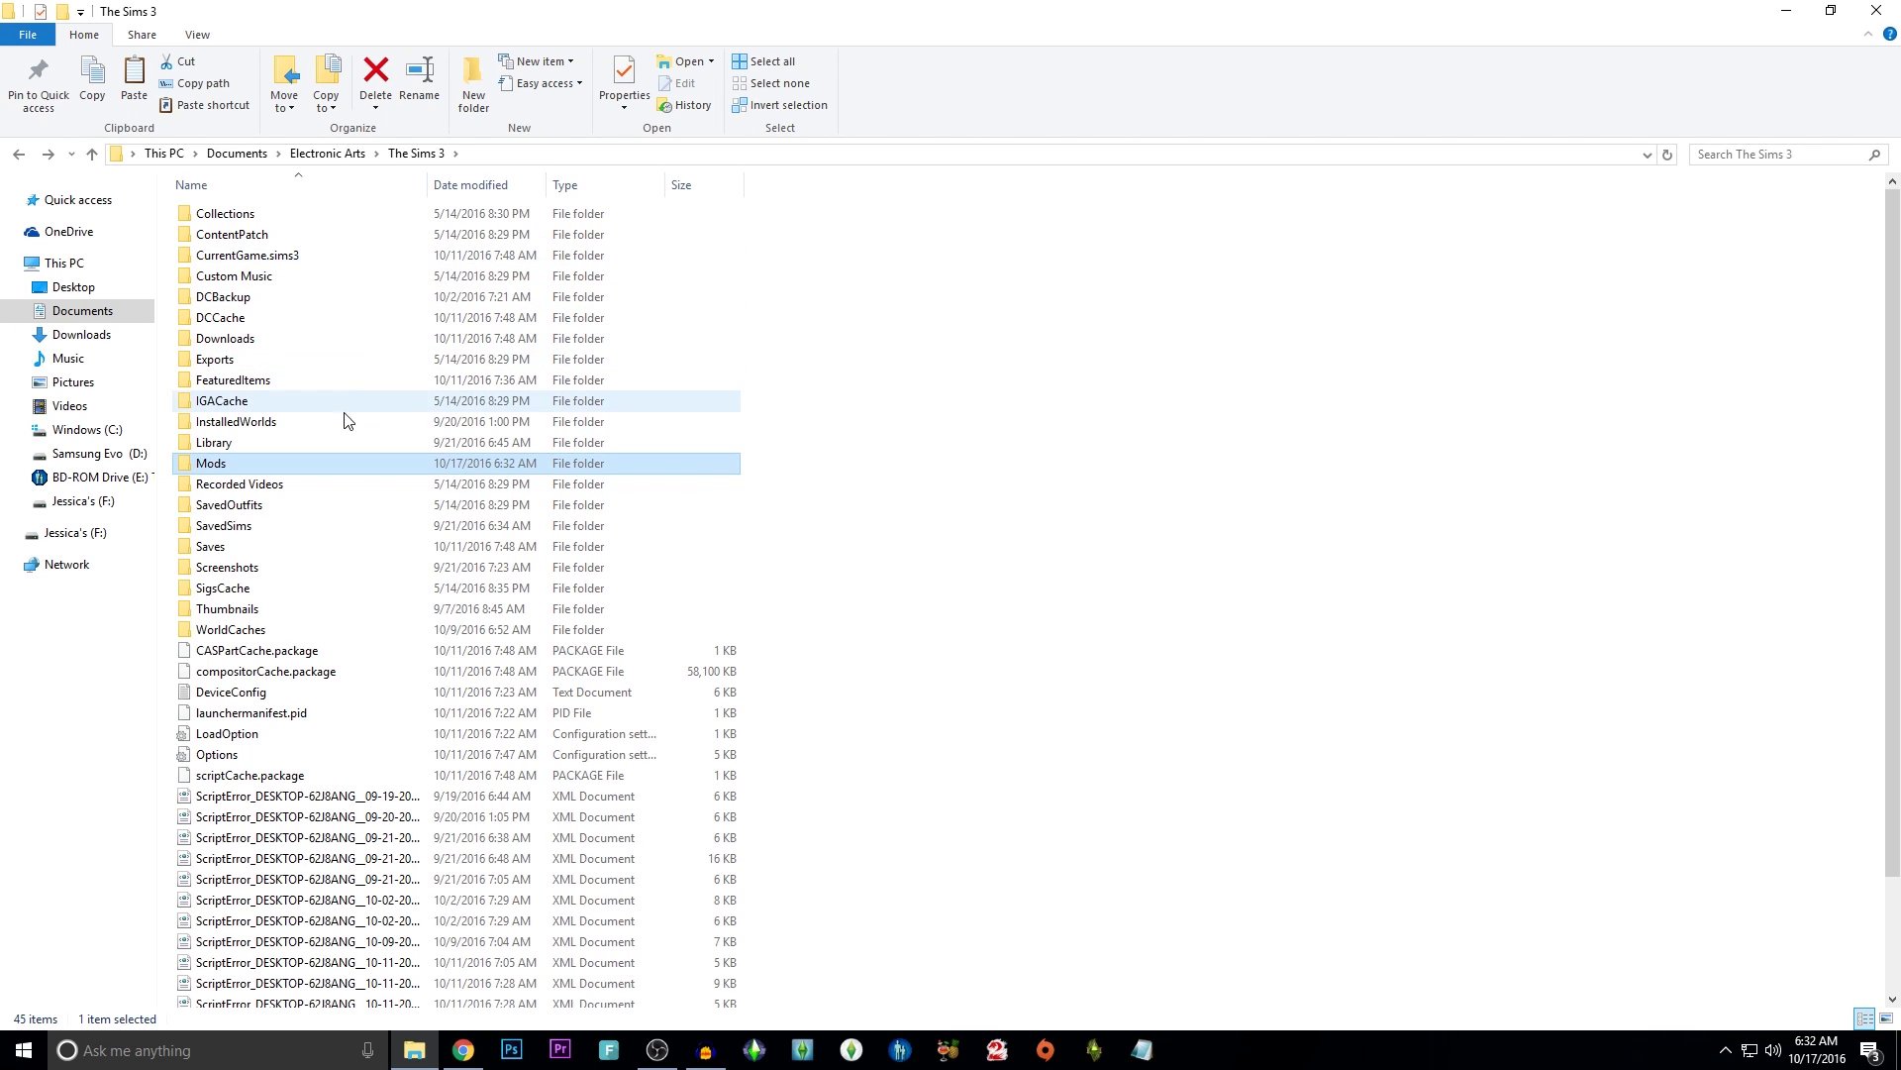
double_click(323, 465)
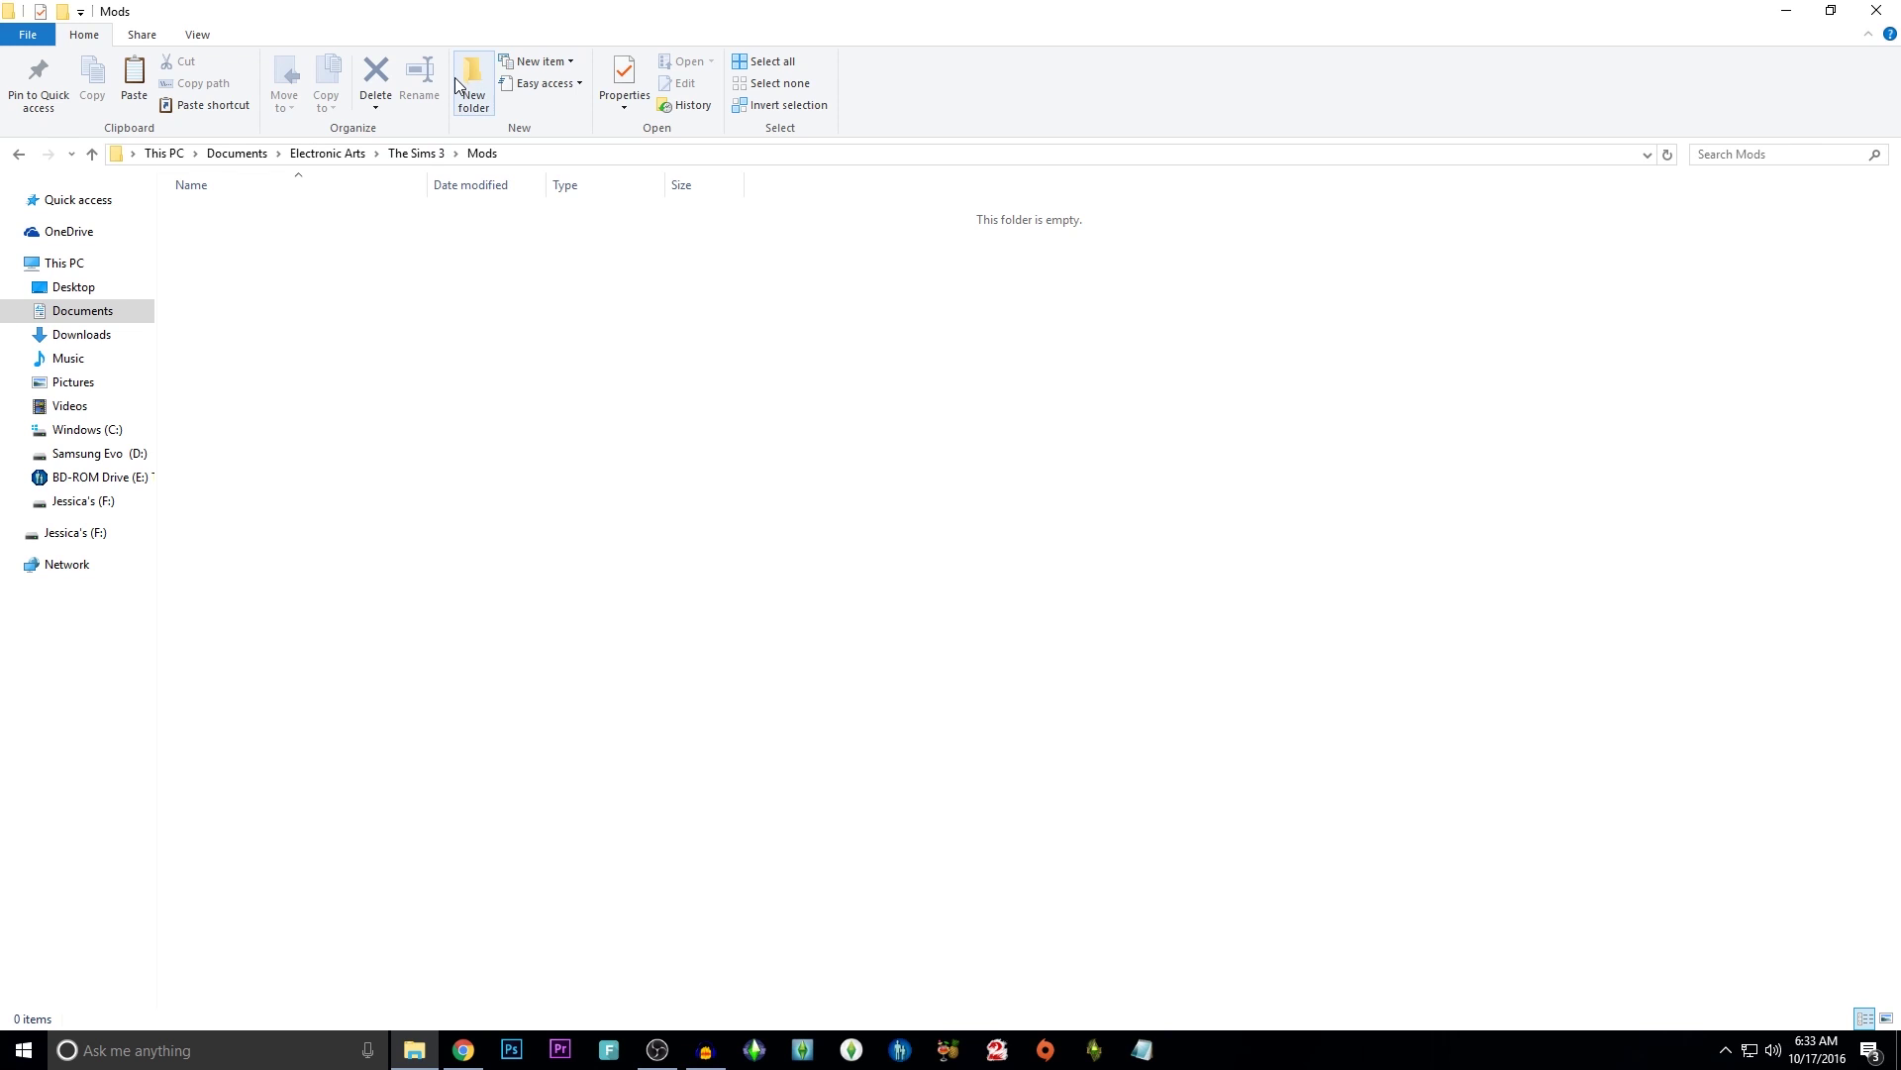
Switch to Chrome and download resource.cfg from the Dropbox page, choosing to keep the file
left_click(475, 1050)
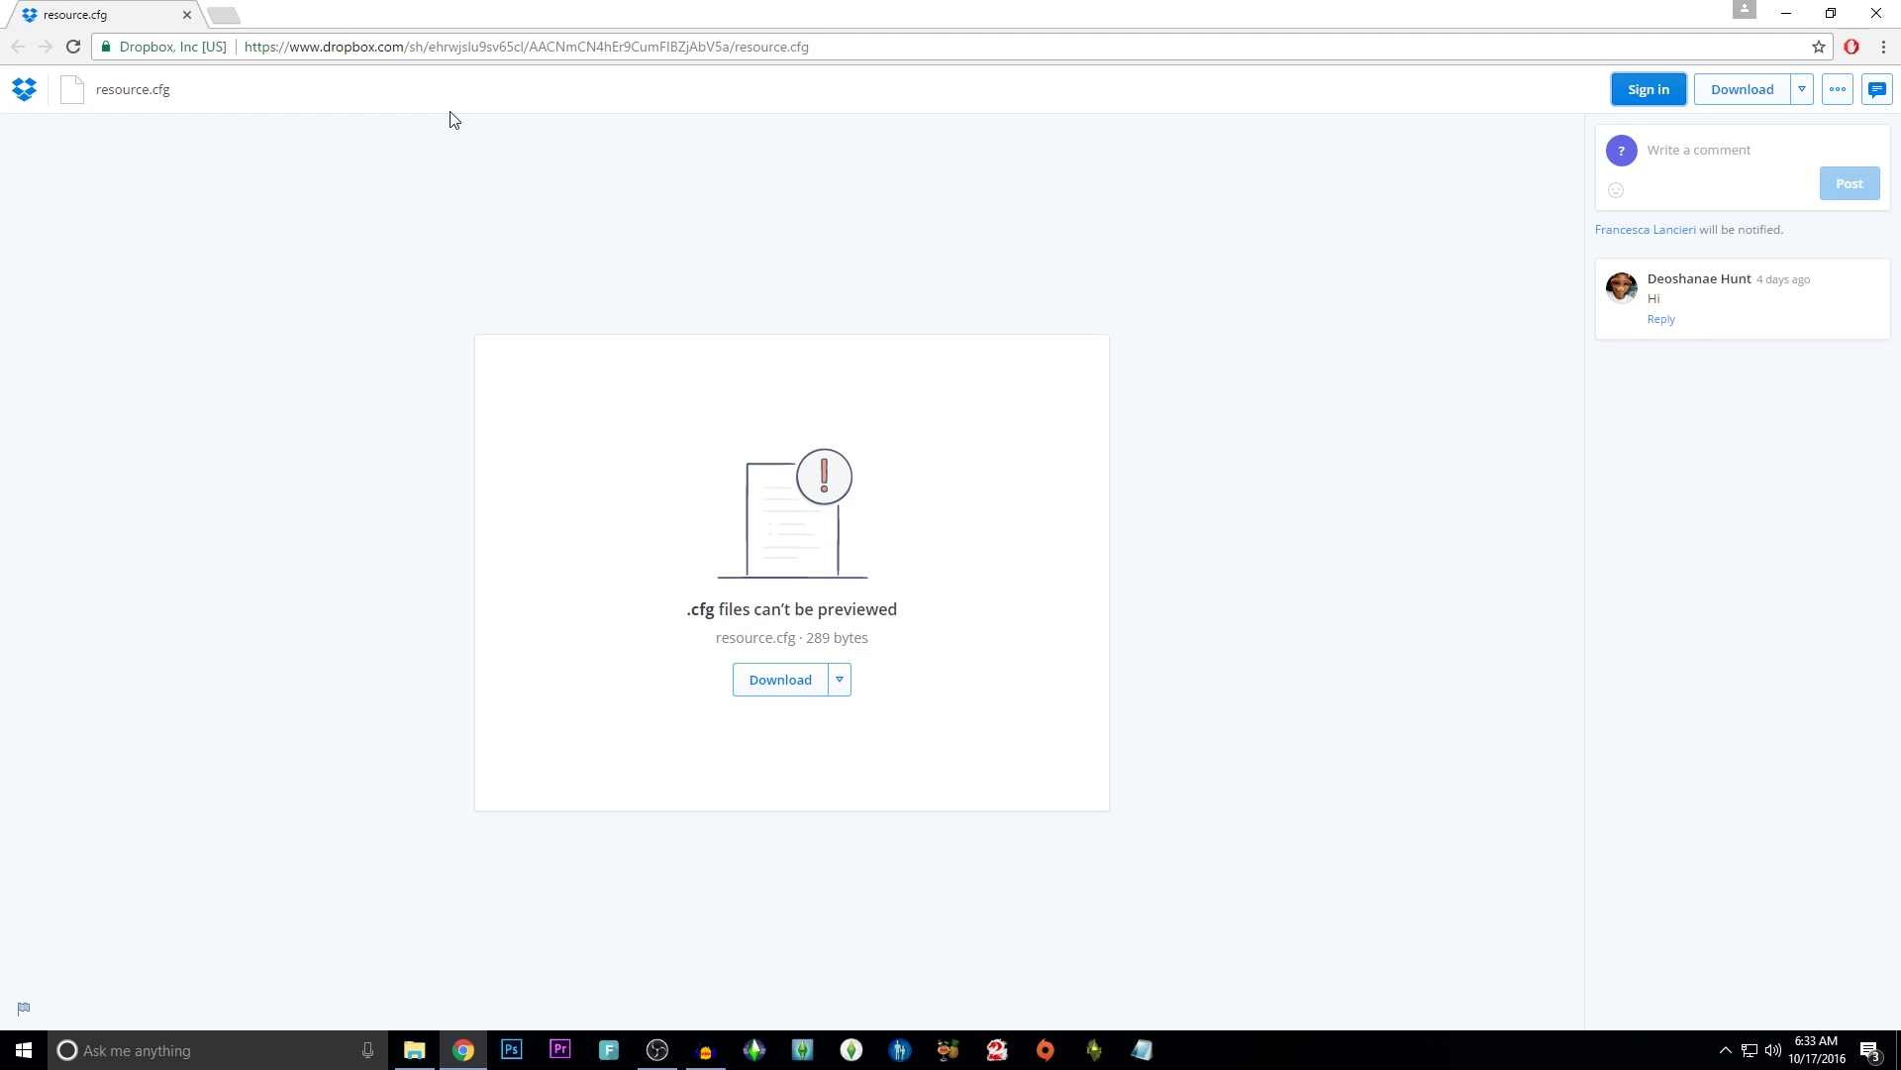
left_click(774, 690)
left_click(849, 673)
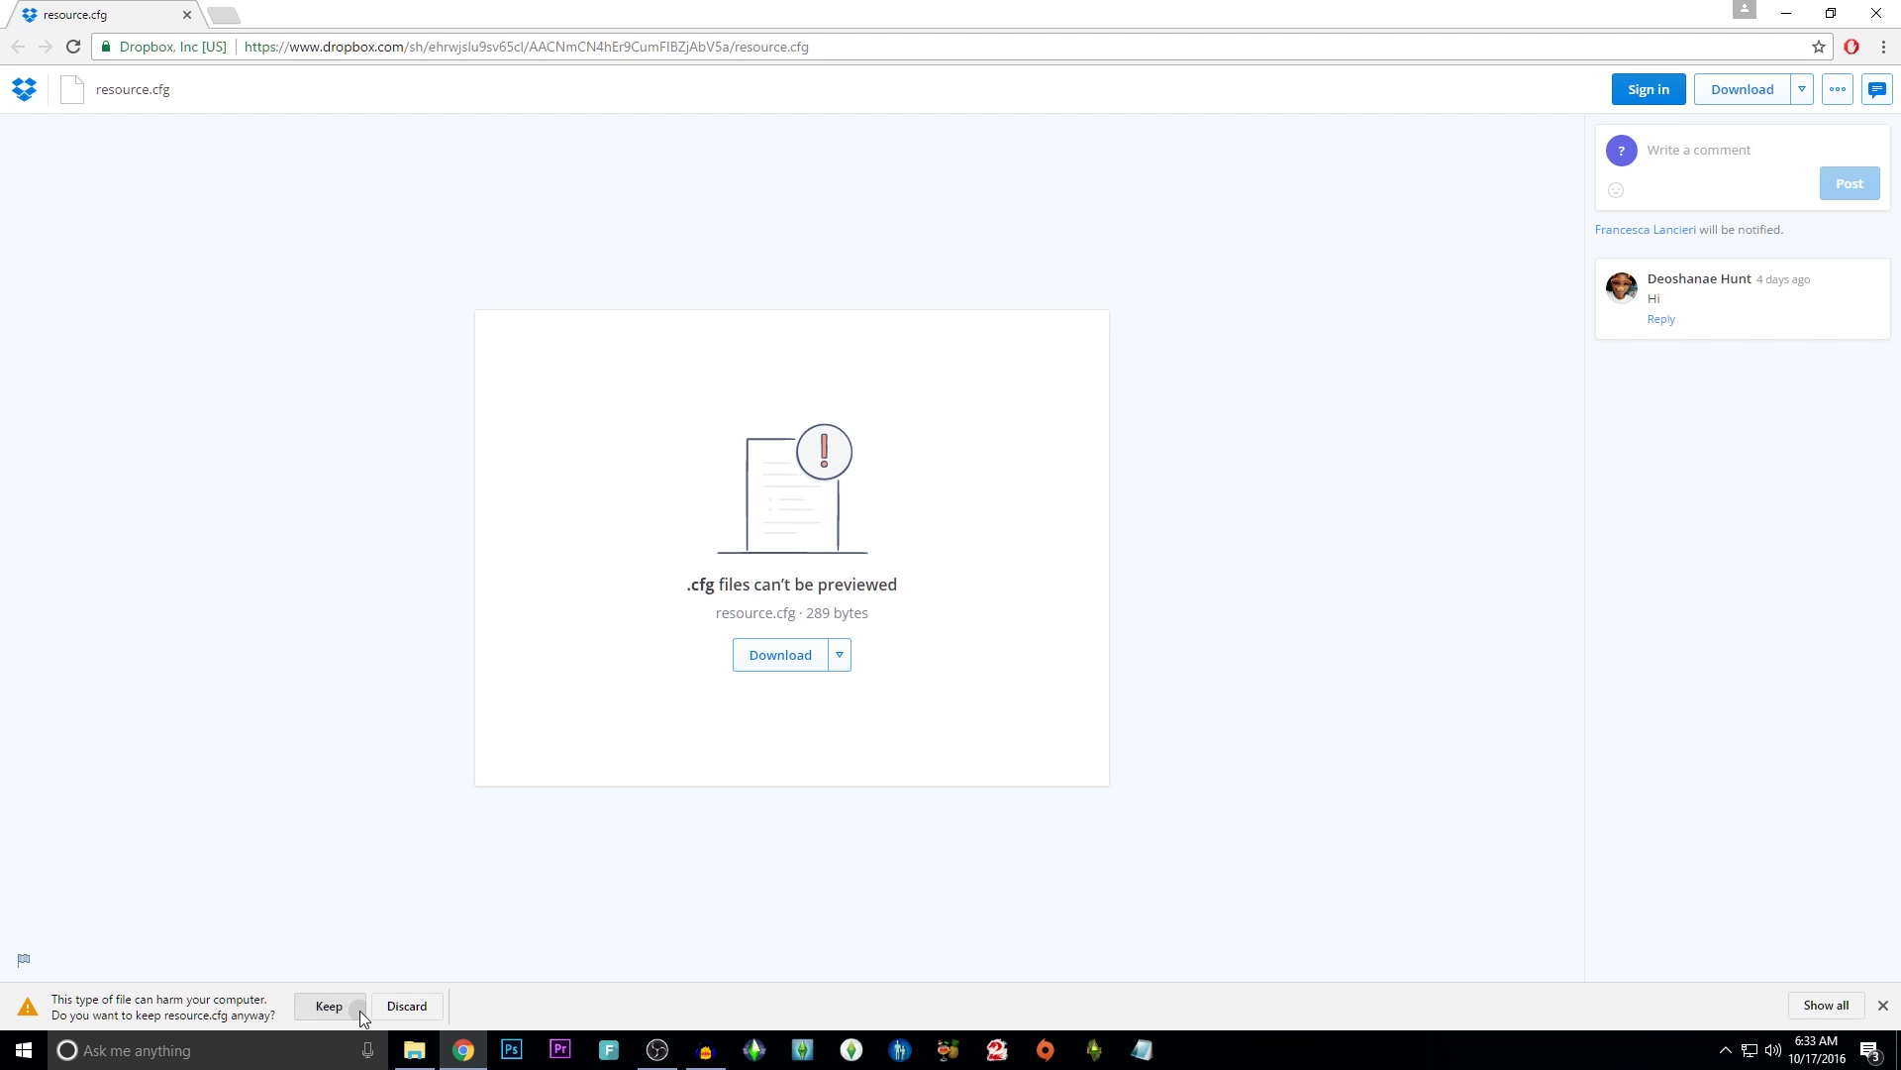
left_click(359, 1010)
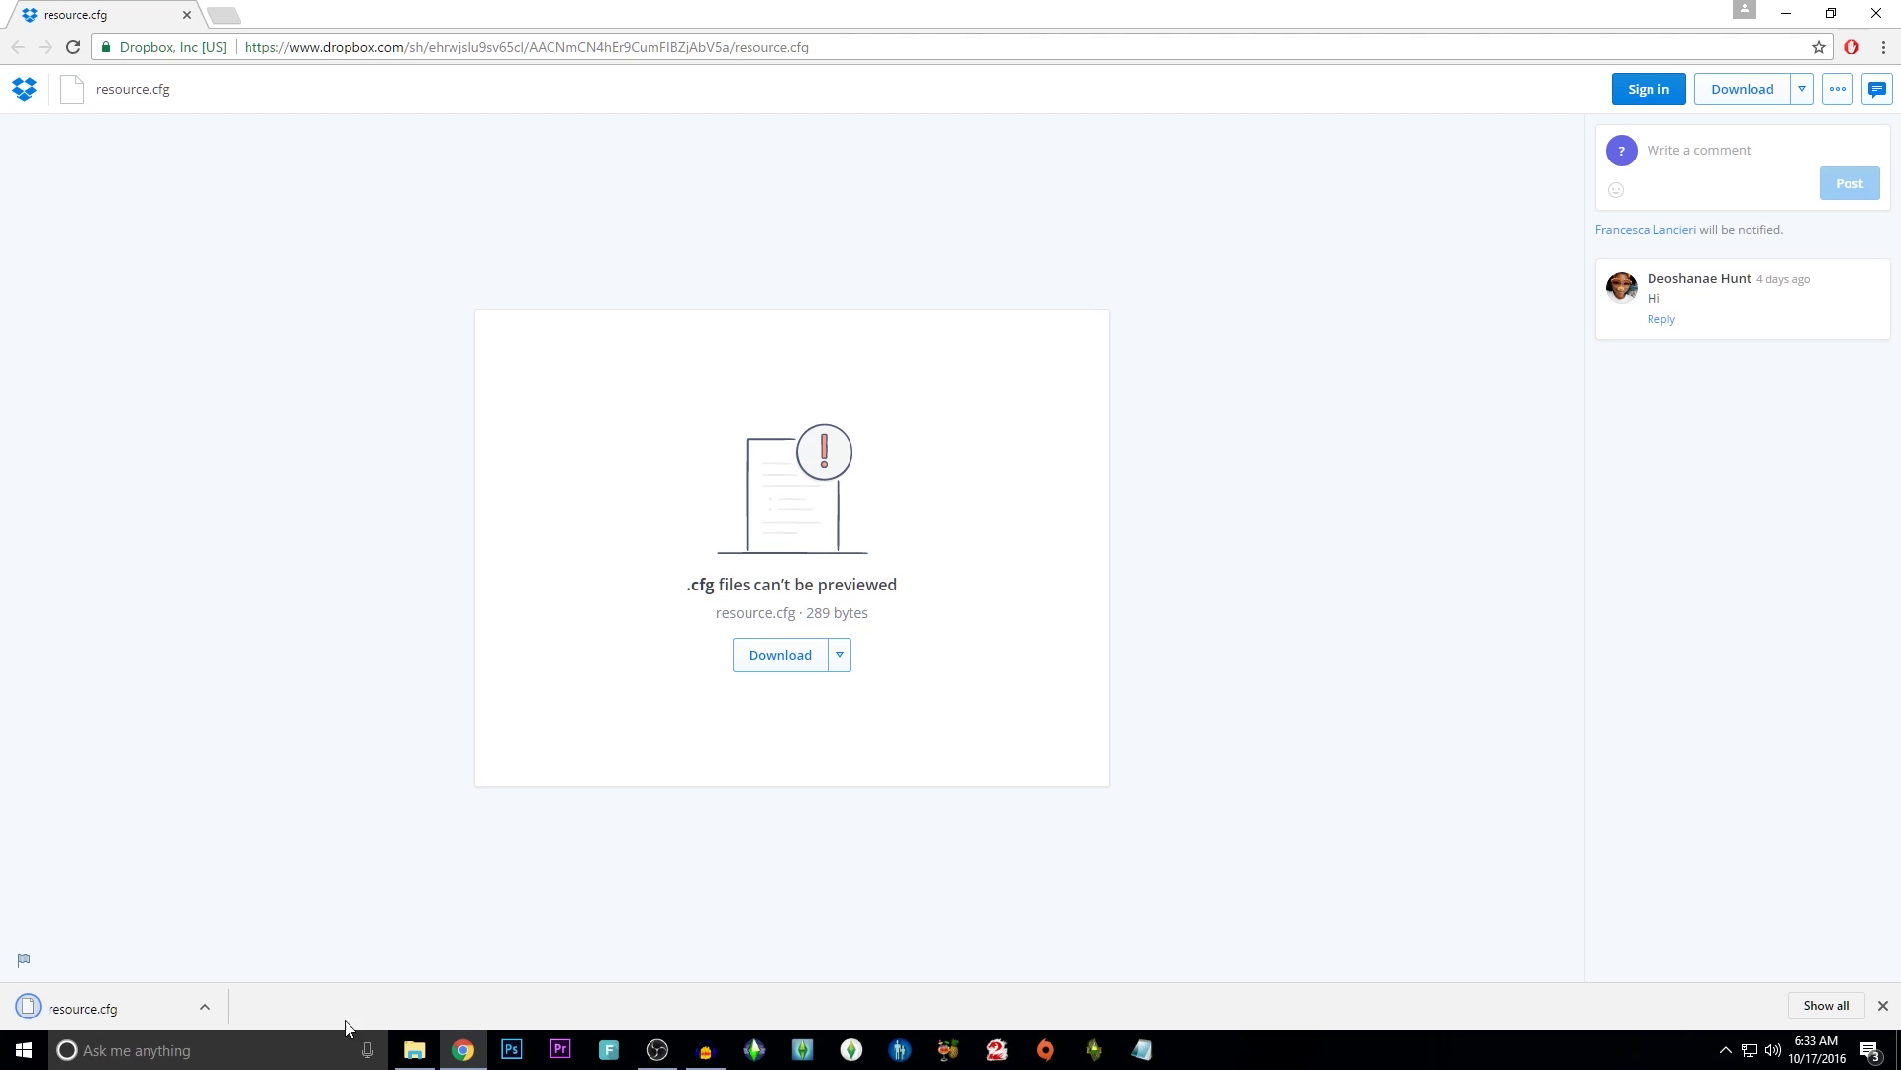
Switch back to File Explorer and copy resource.cfg from the Downloads folder
left_click(412, 1054)
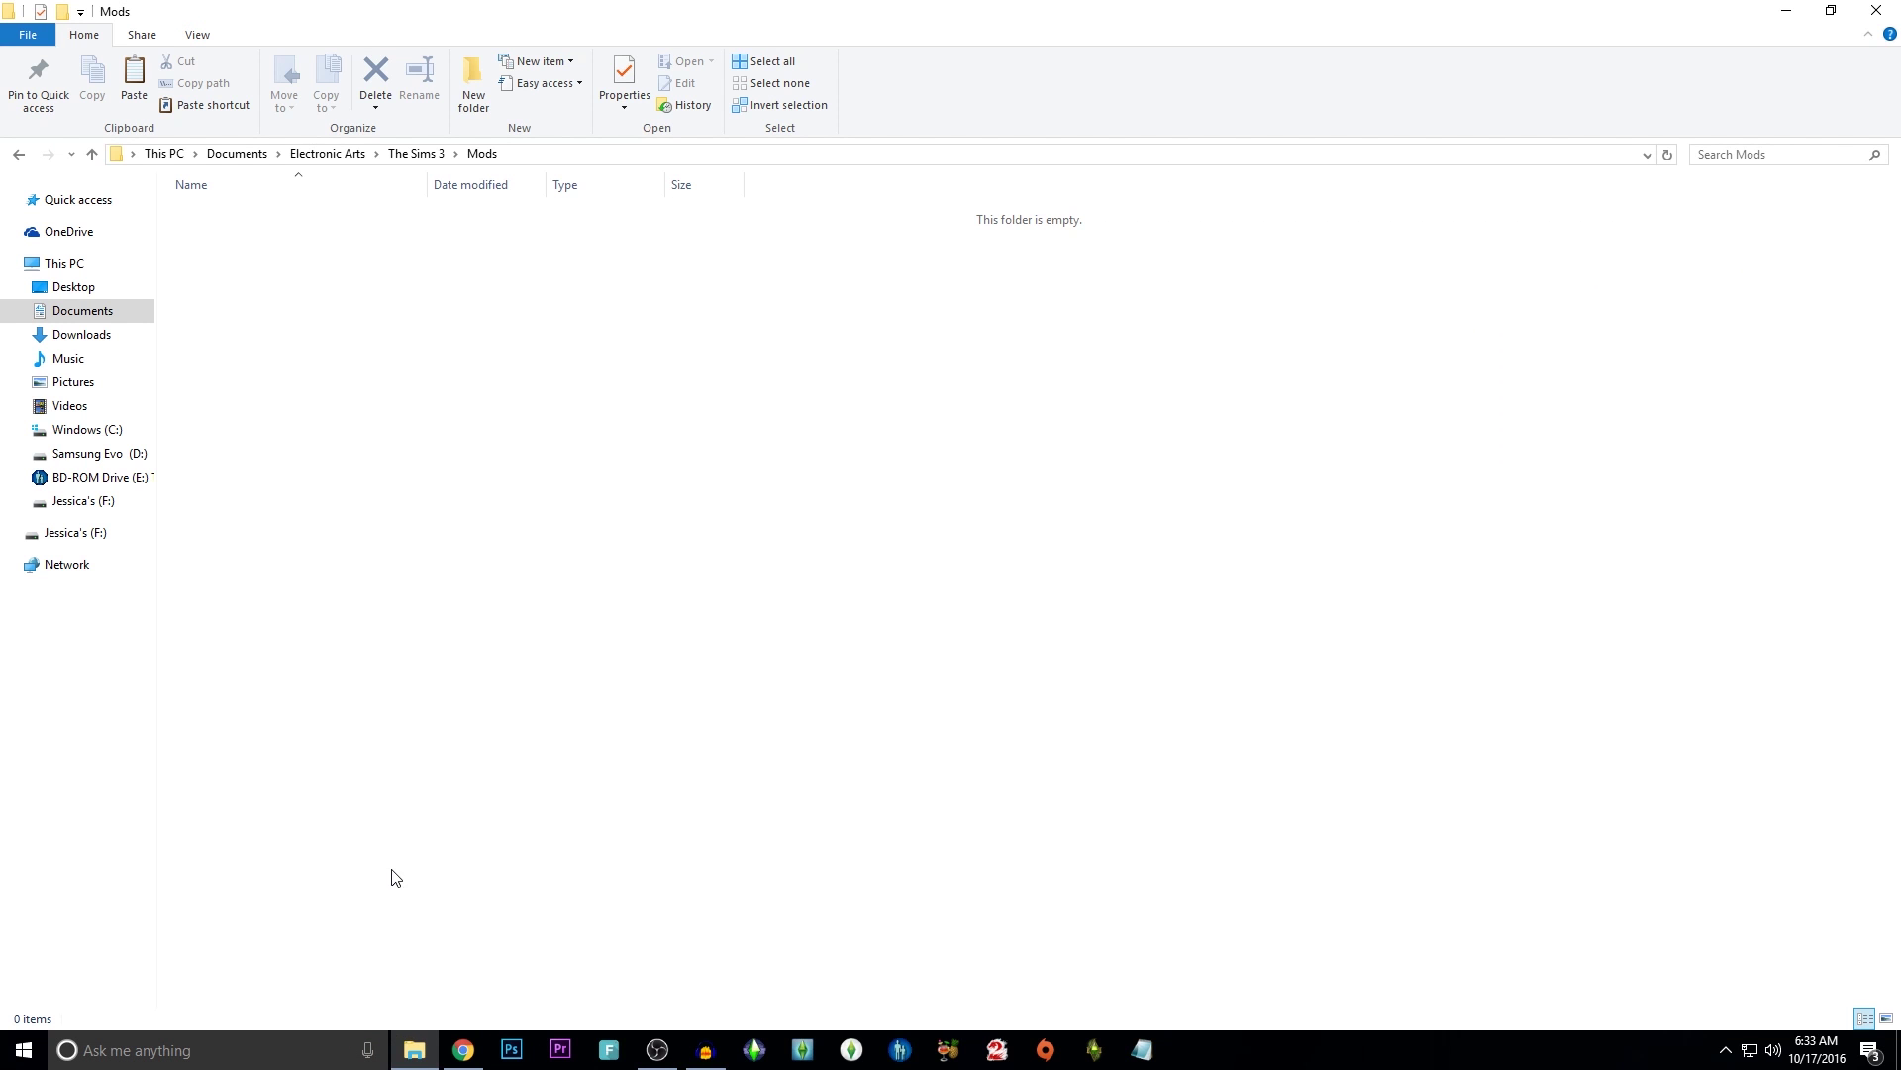
left_click(81, 342)
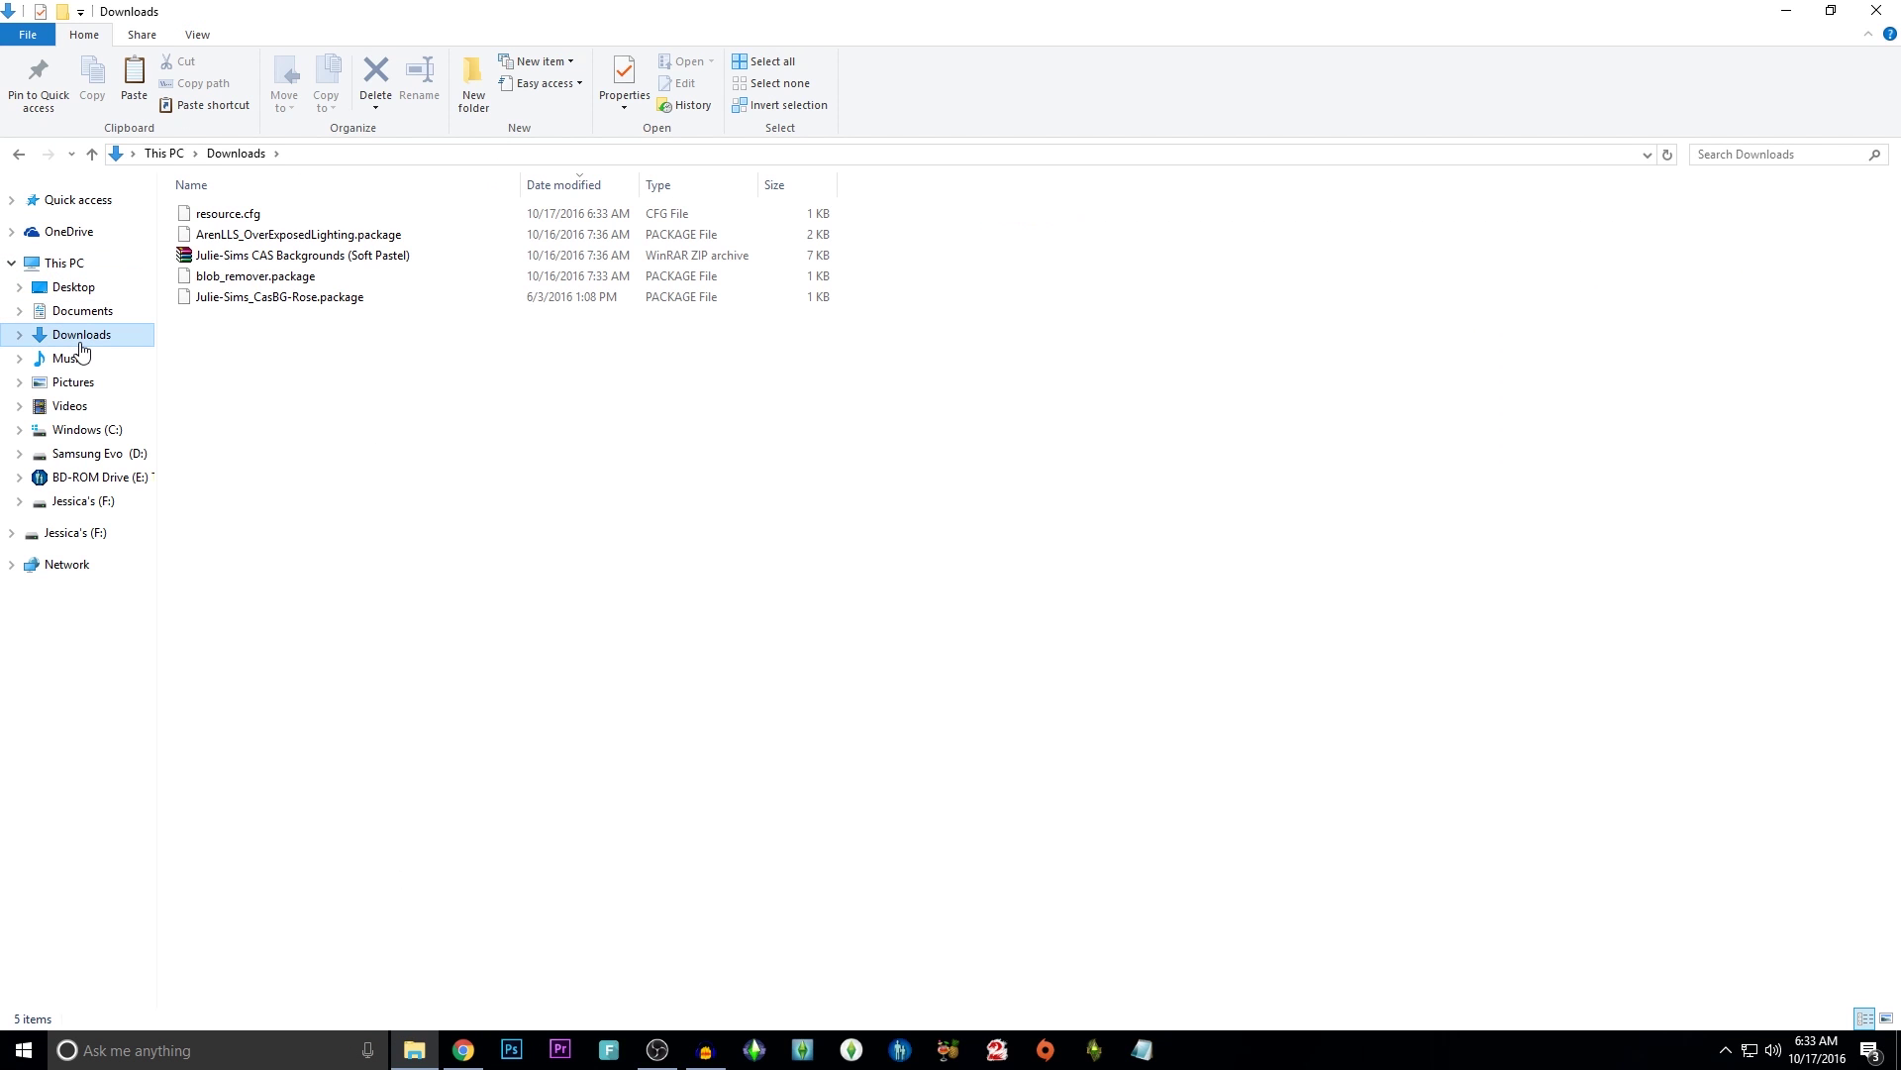
left_click(254, 213)
right_click(277, 207)
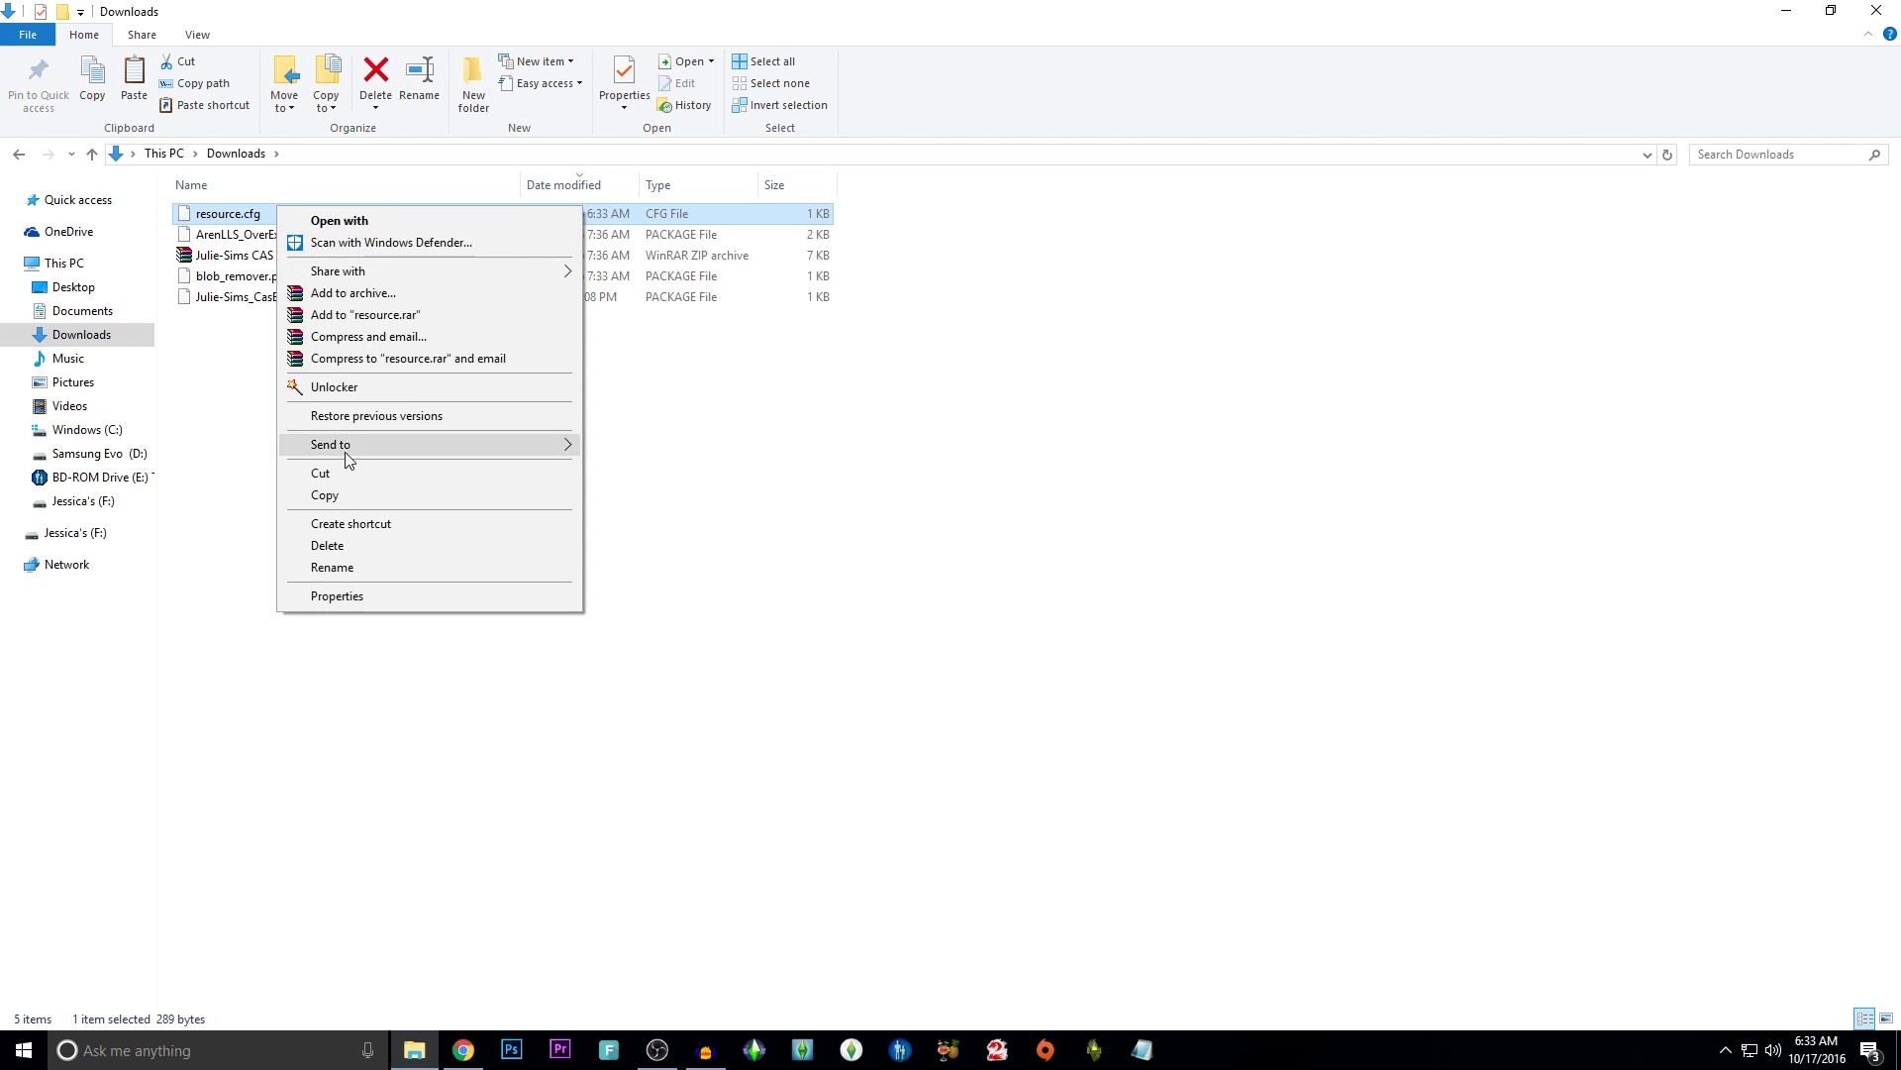
left_click(336, 495)
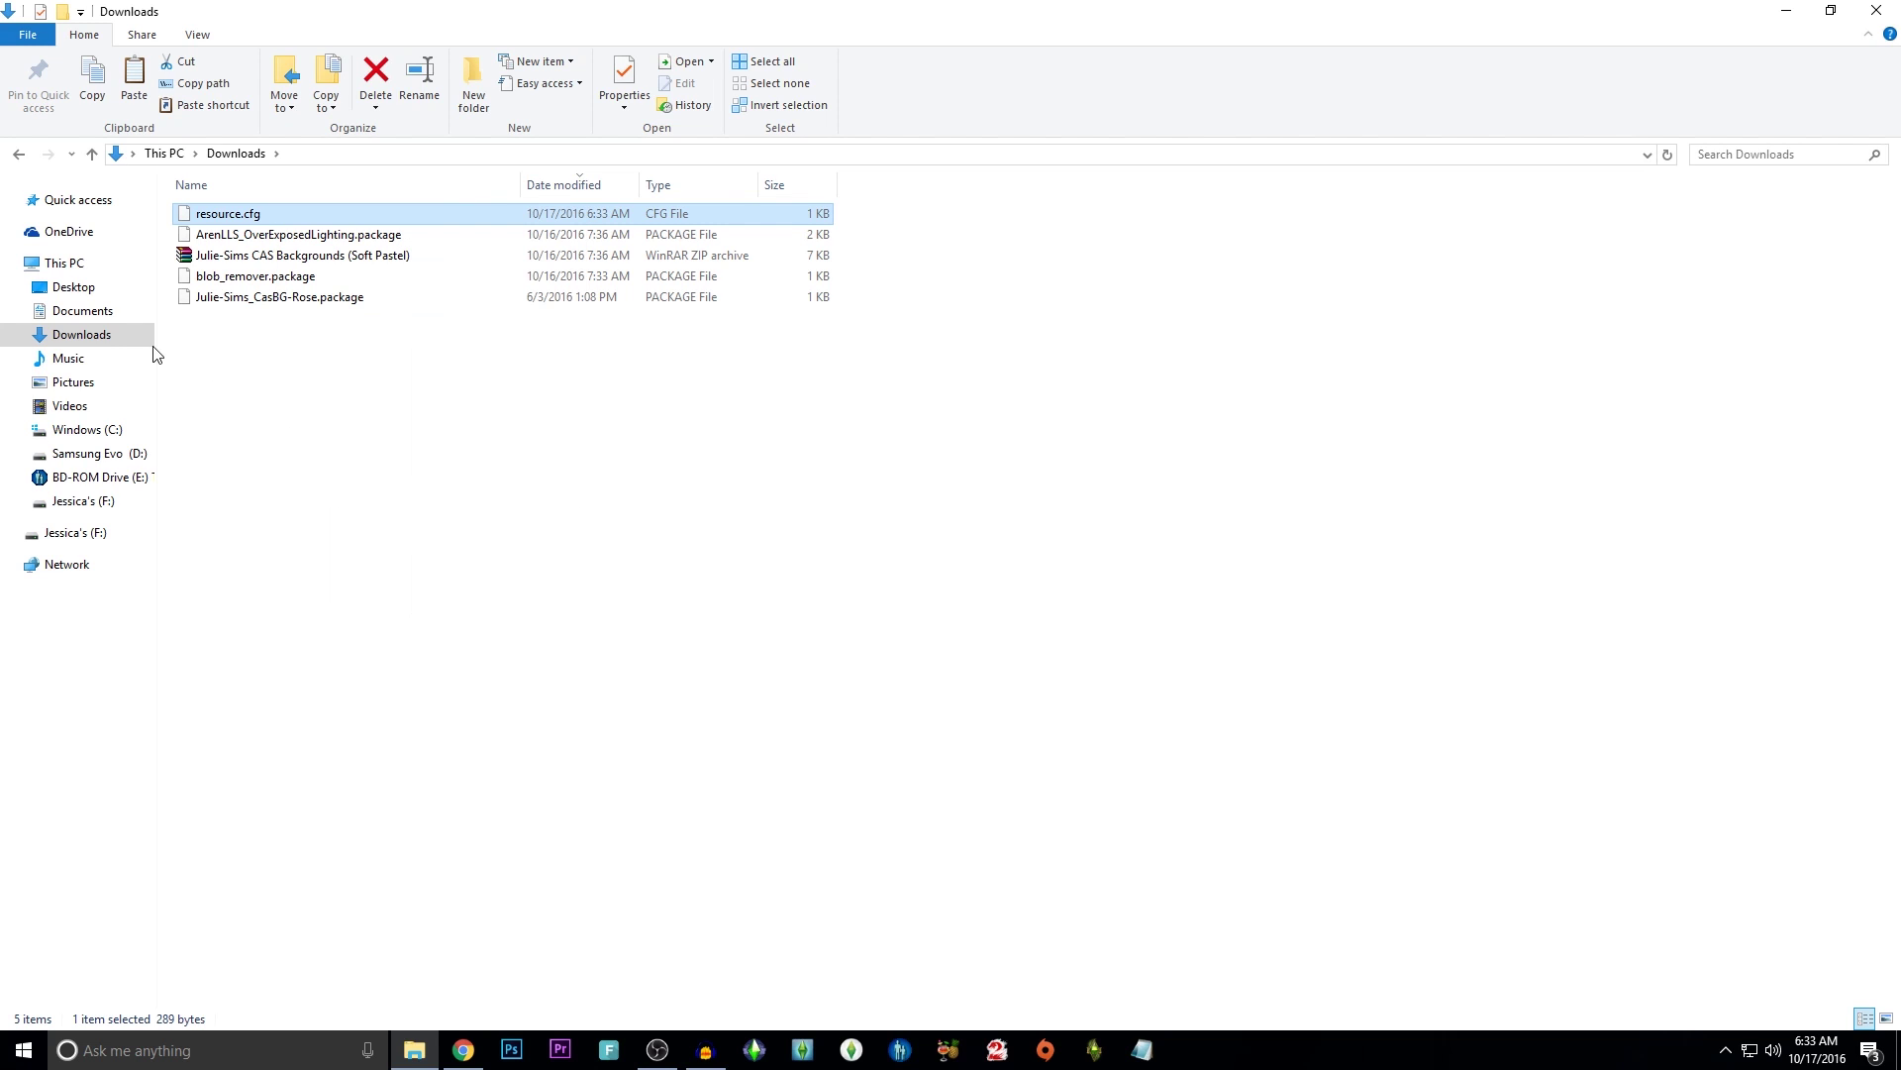
Paste the copied resource.cfg into the Mods folder under Documents > Electronic Arts > The Sims 3
left_click(87, 313)
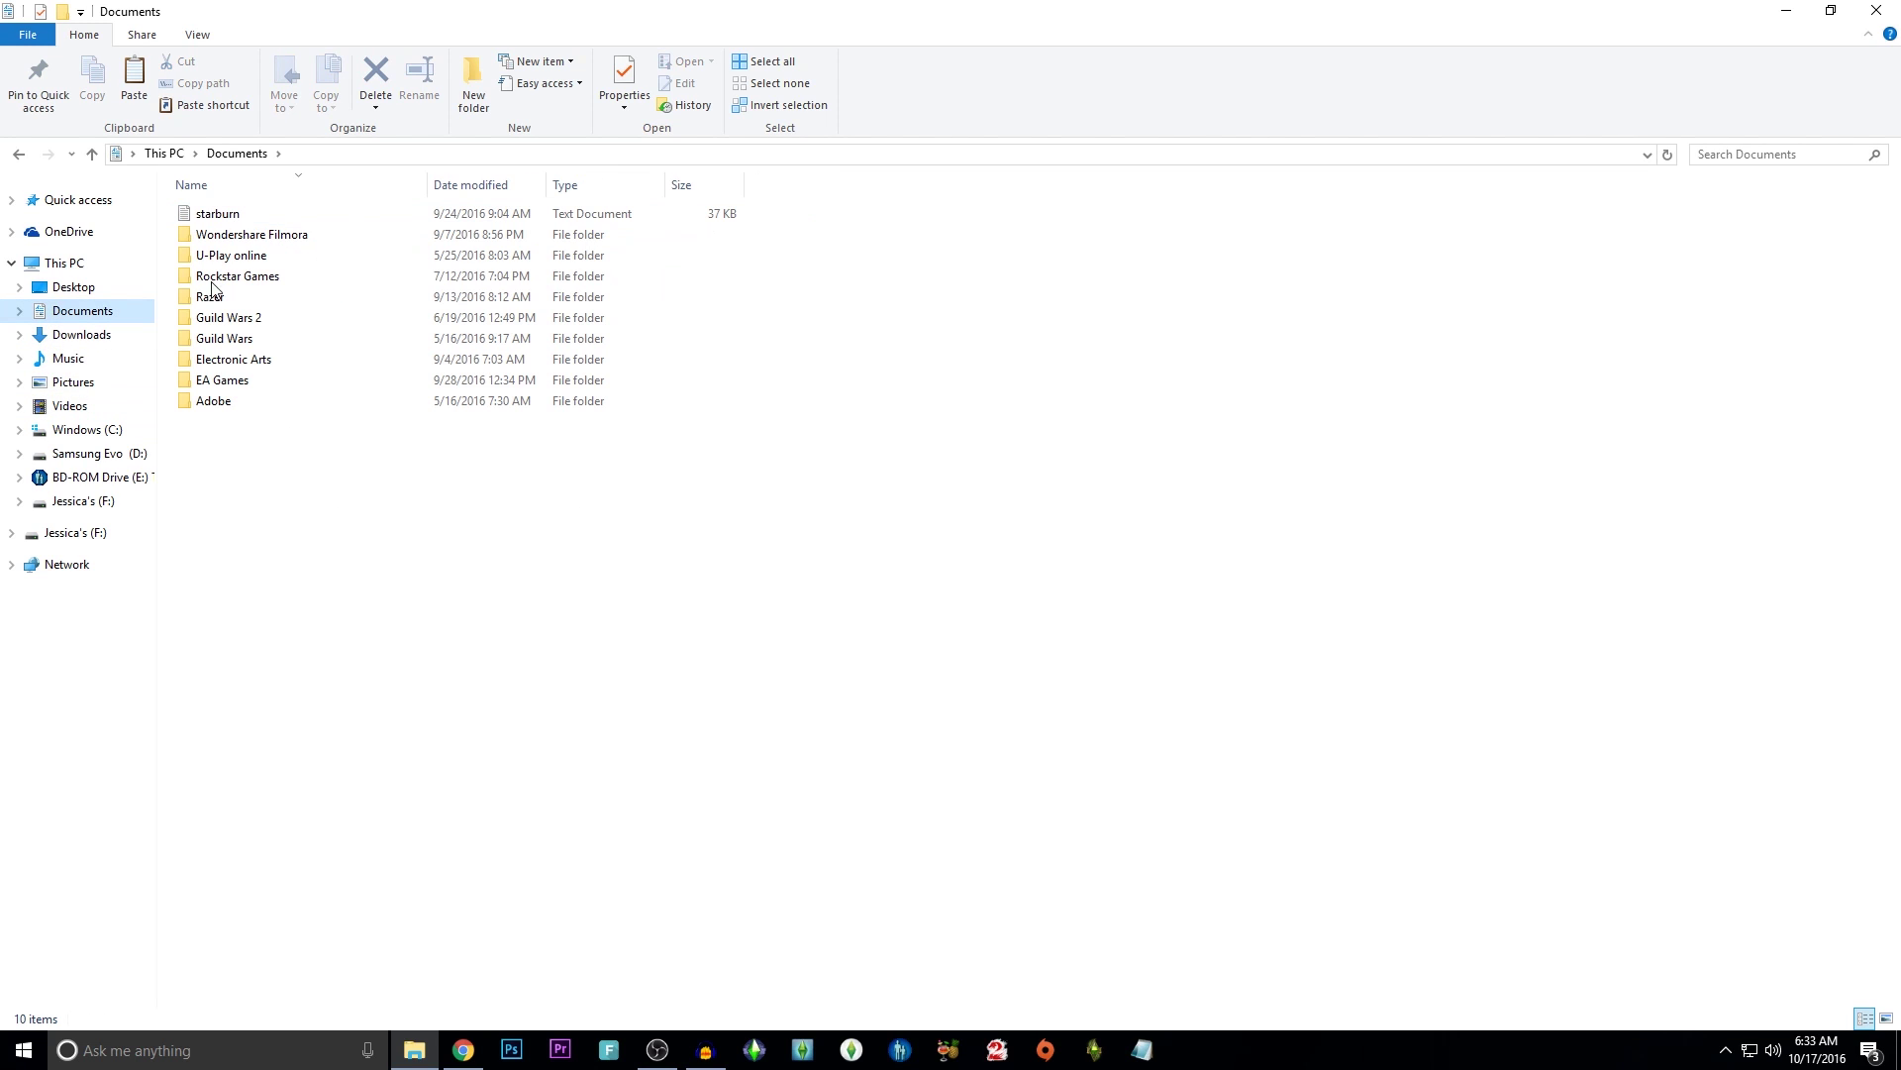
double_click(230, 362)
double_click(223, 216)
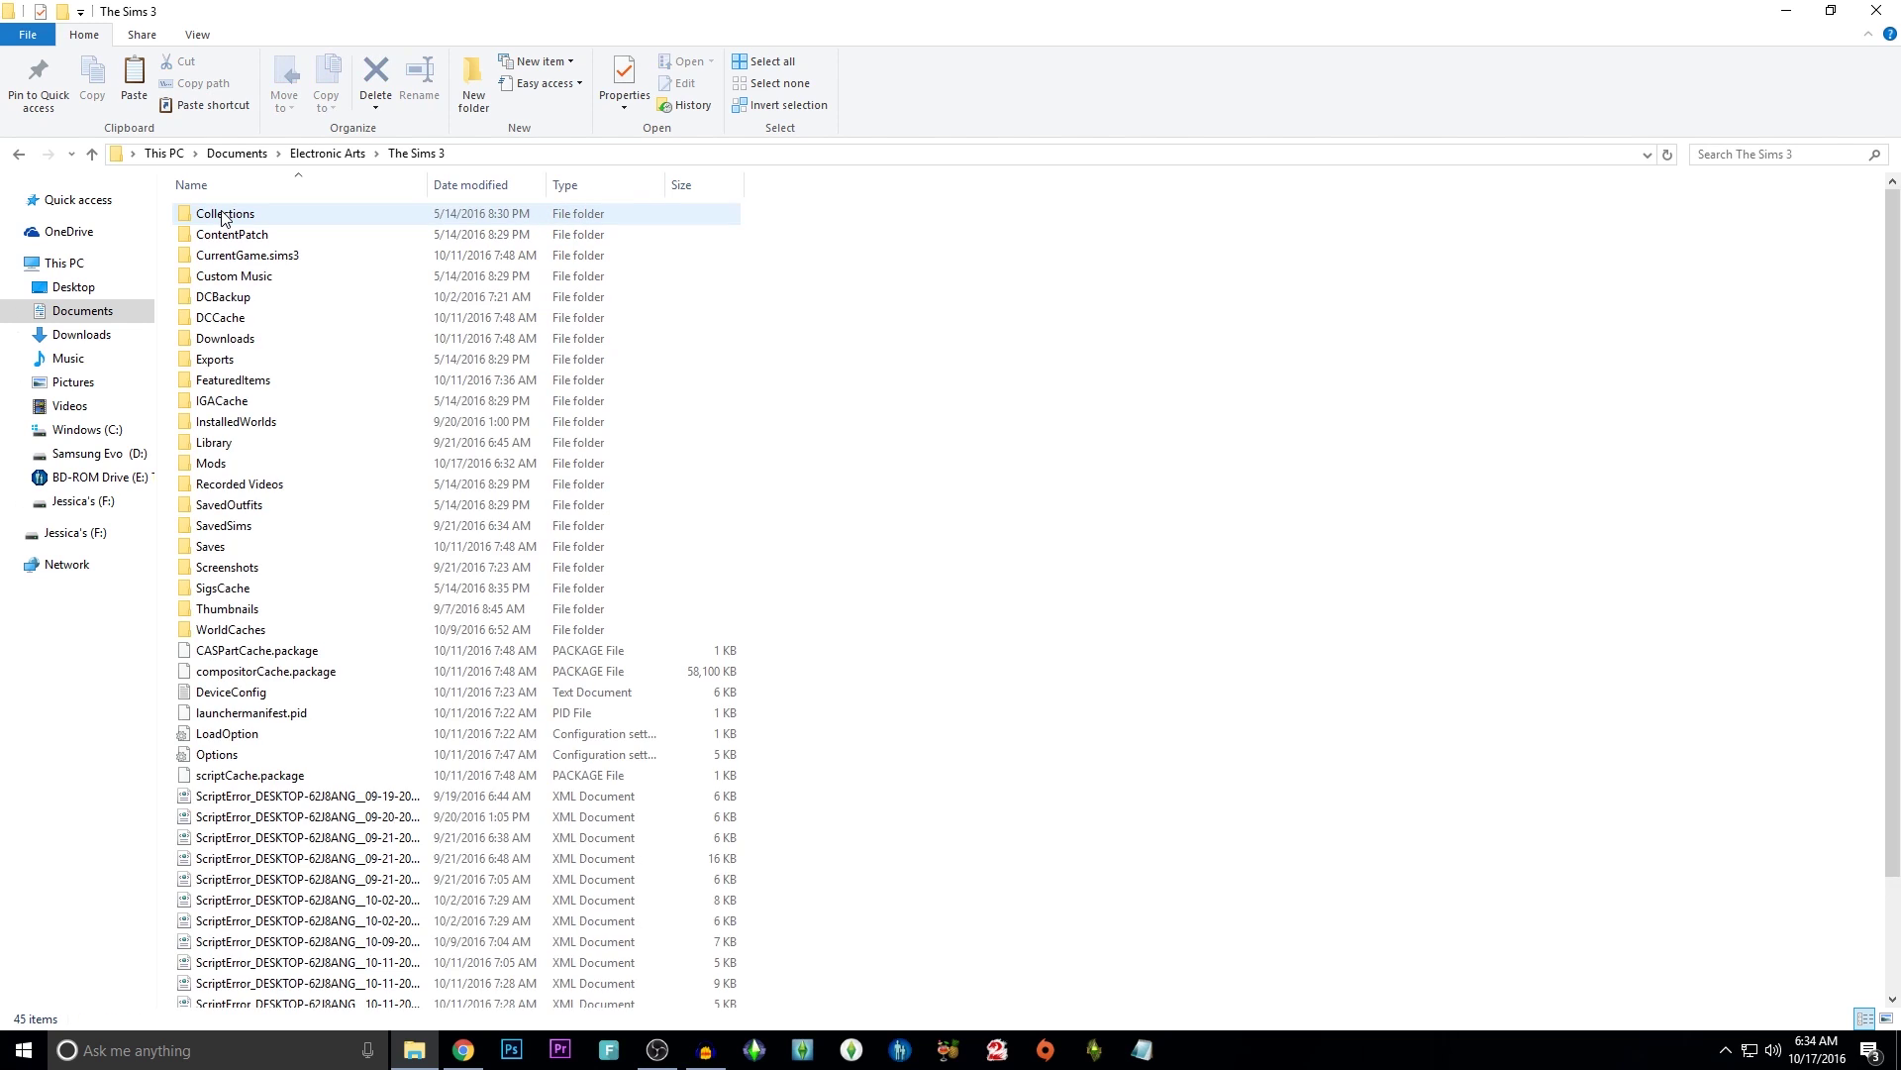
left_click(199, 464)
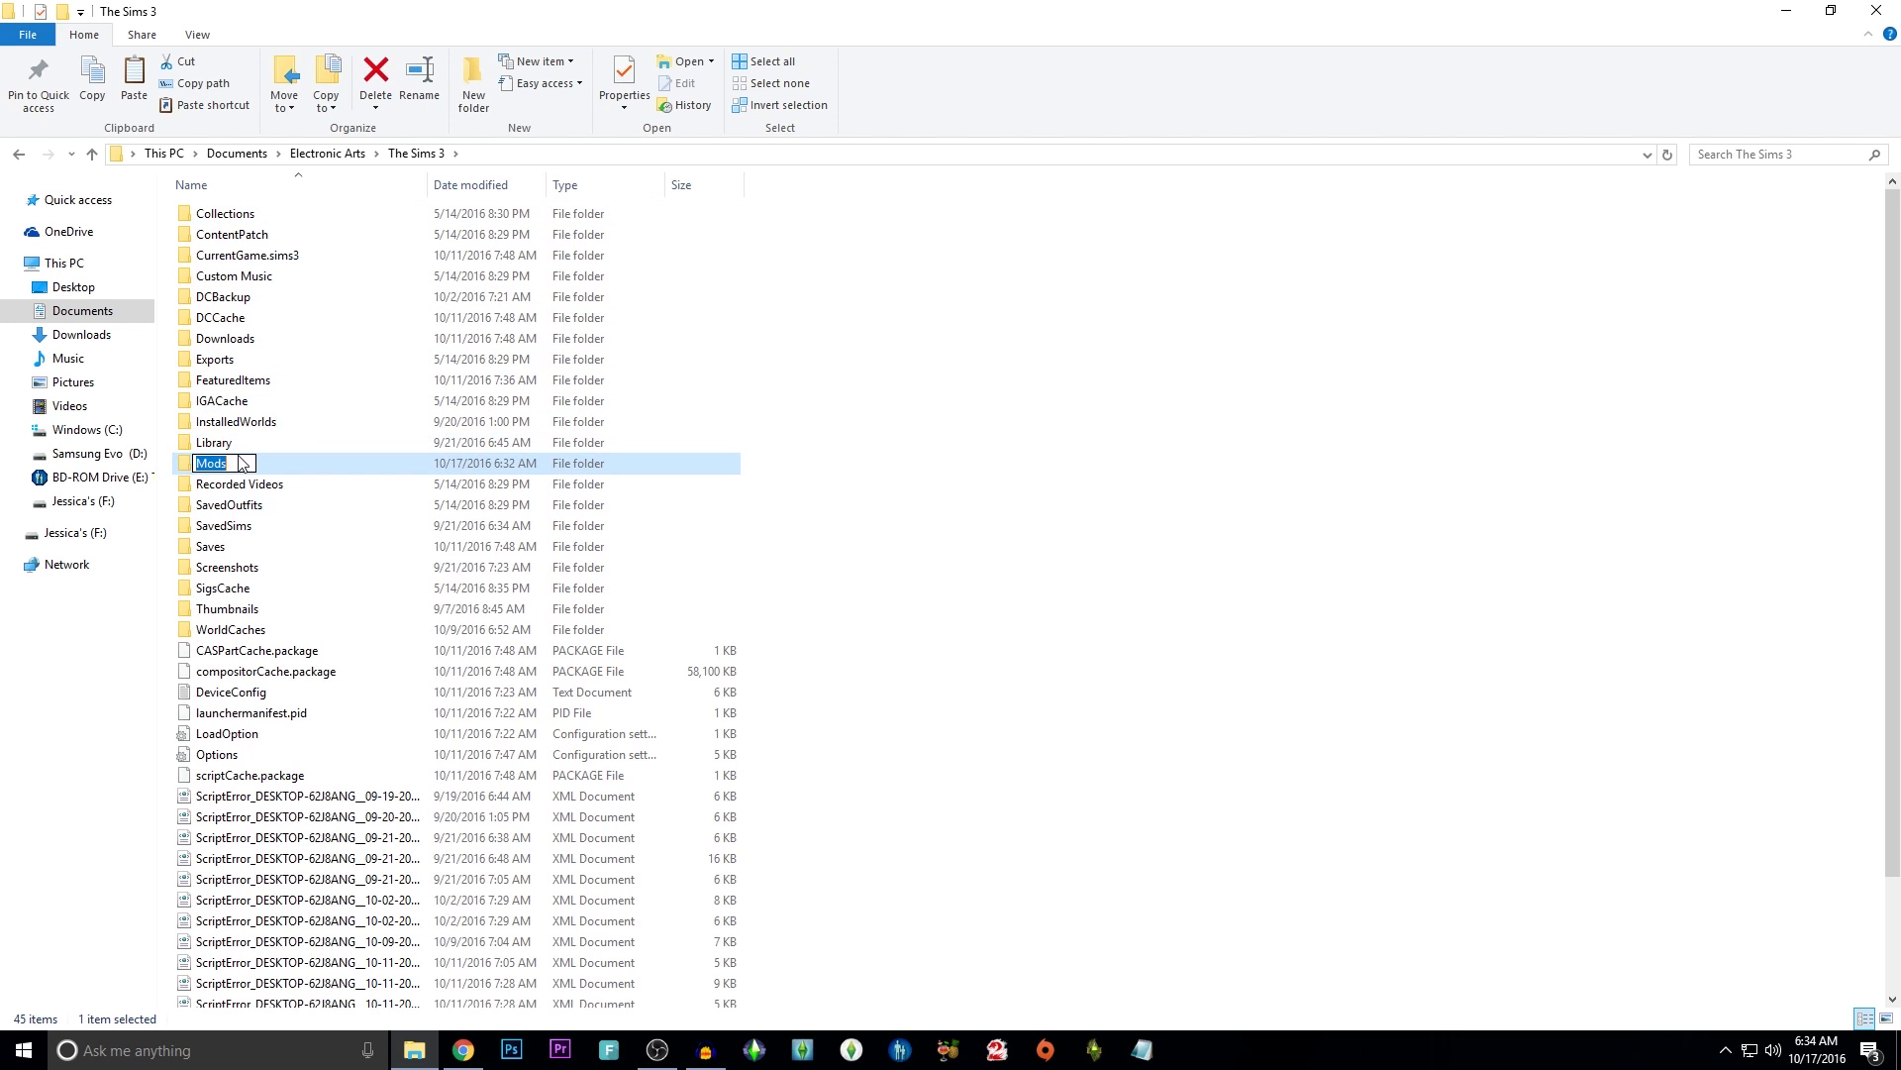
double_click(193, 465)
right_click(349, 354)
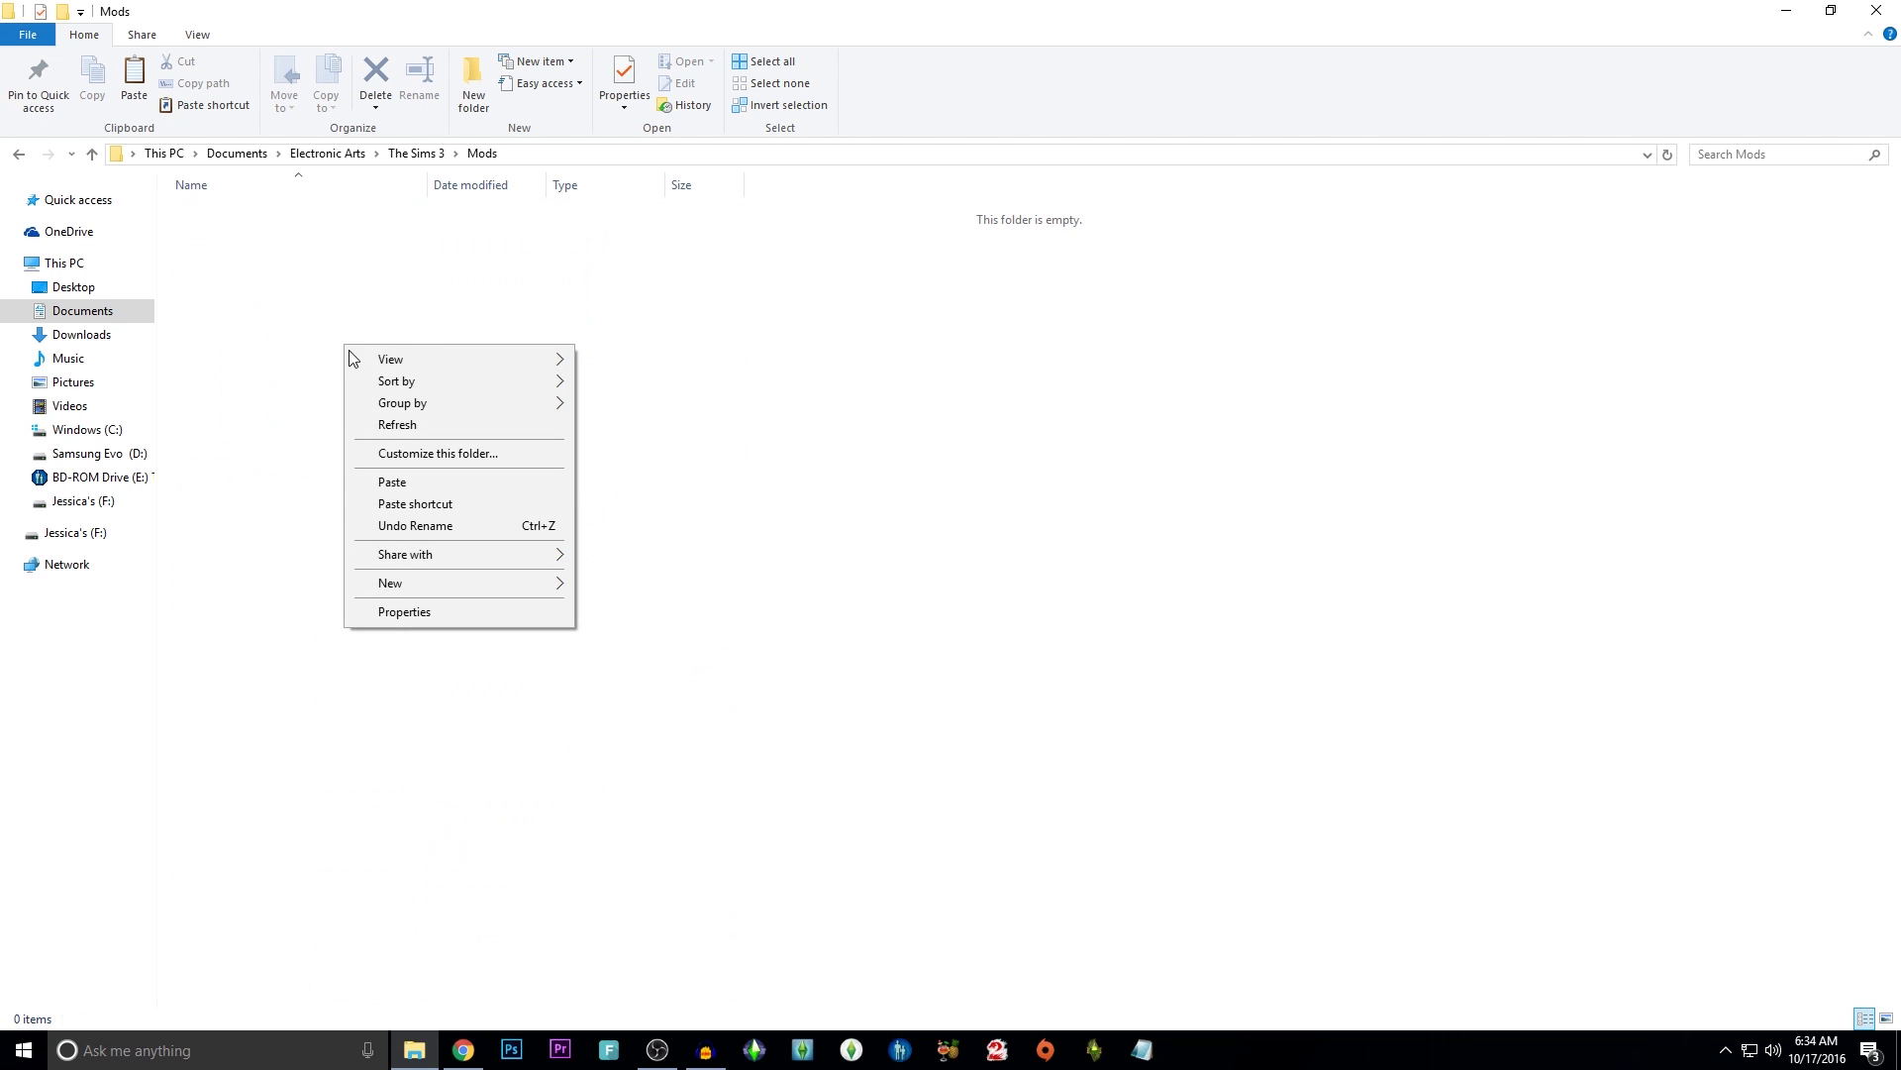
left_click(387, 483)
left_click(382, 489)
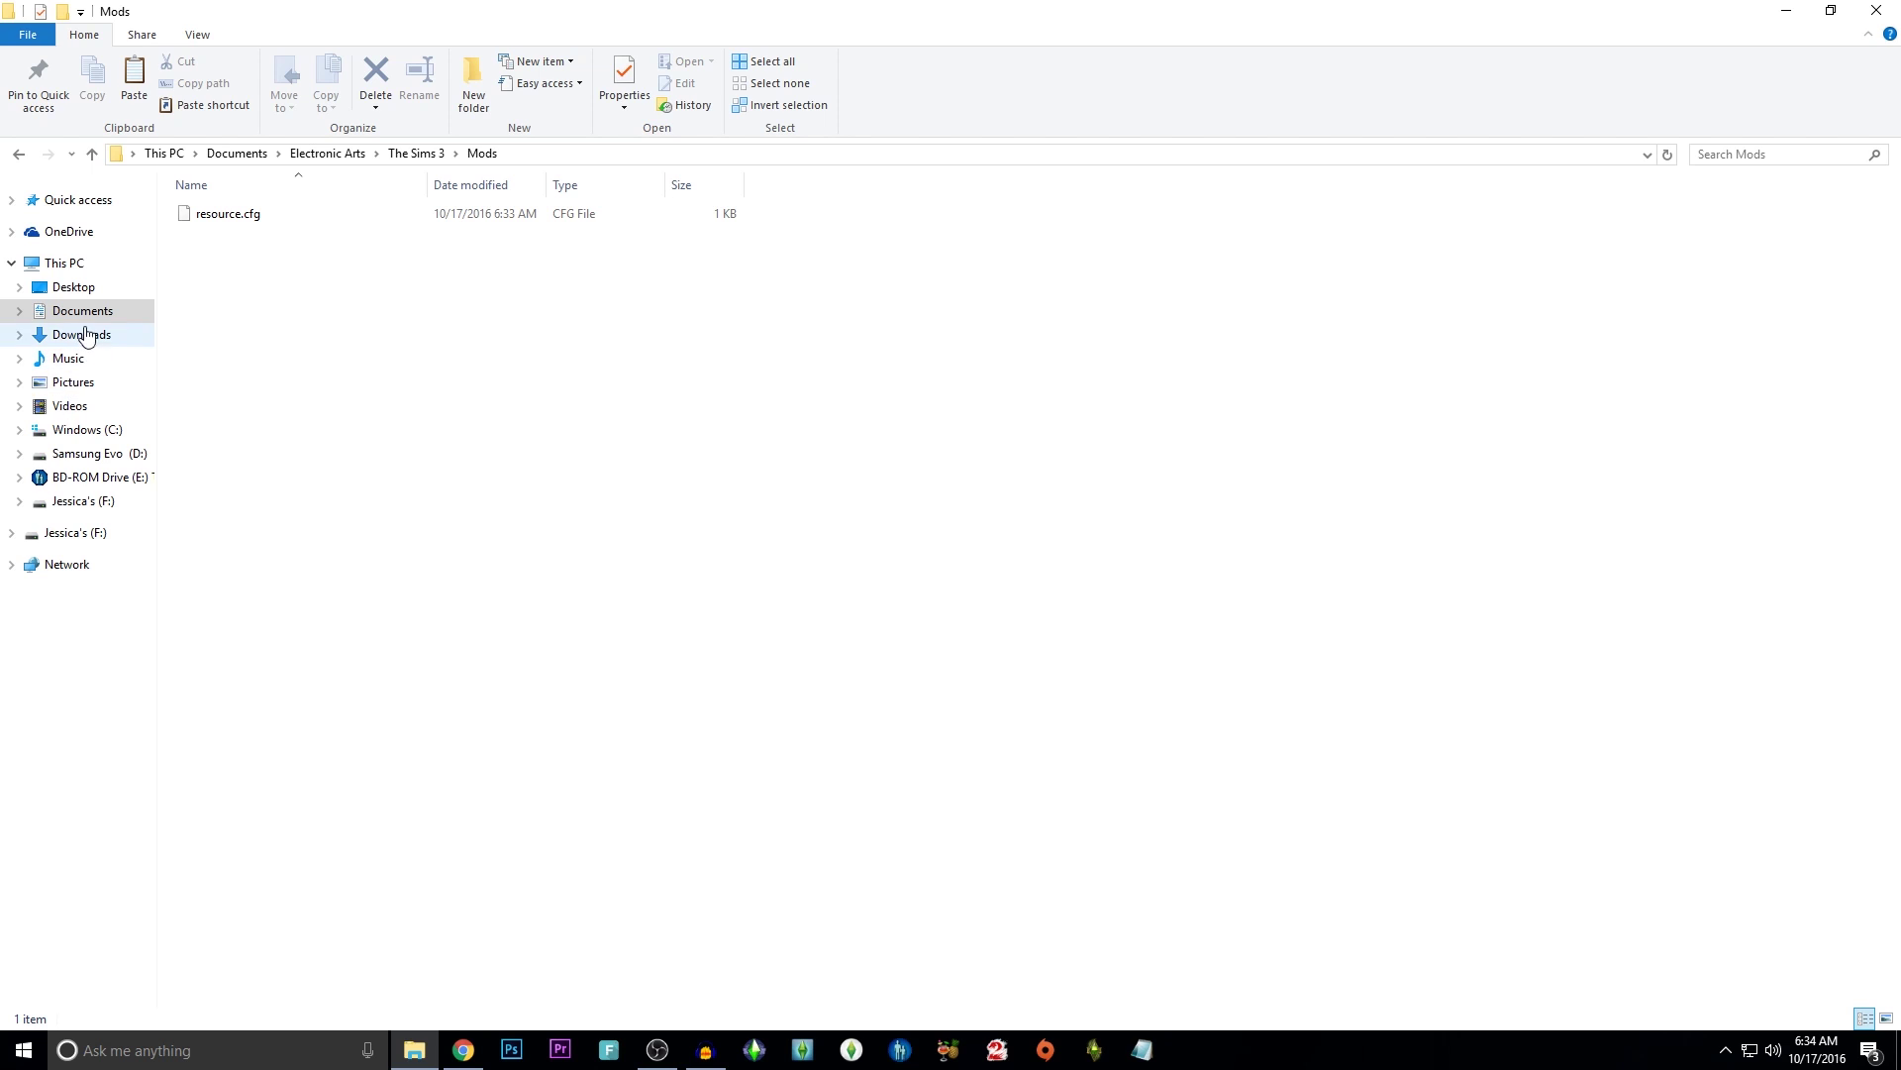
Look at the contents of the Mods folder on the Desktop and return to the The Sims 3 Mods folder
left_click(79, 287)
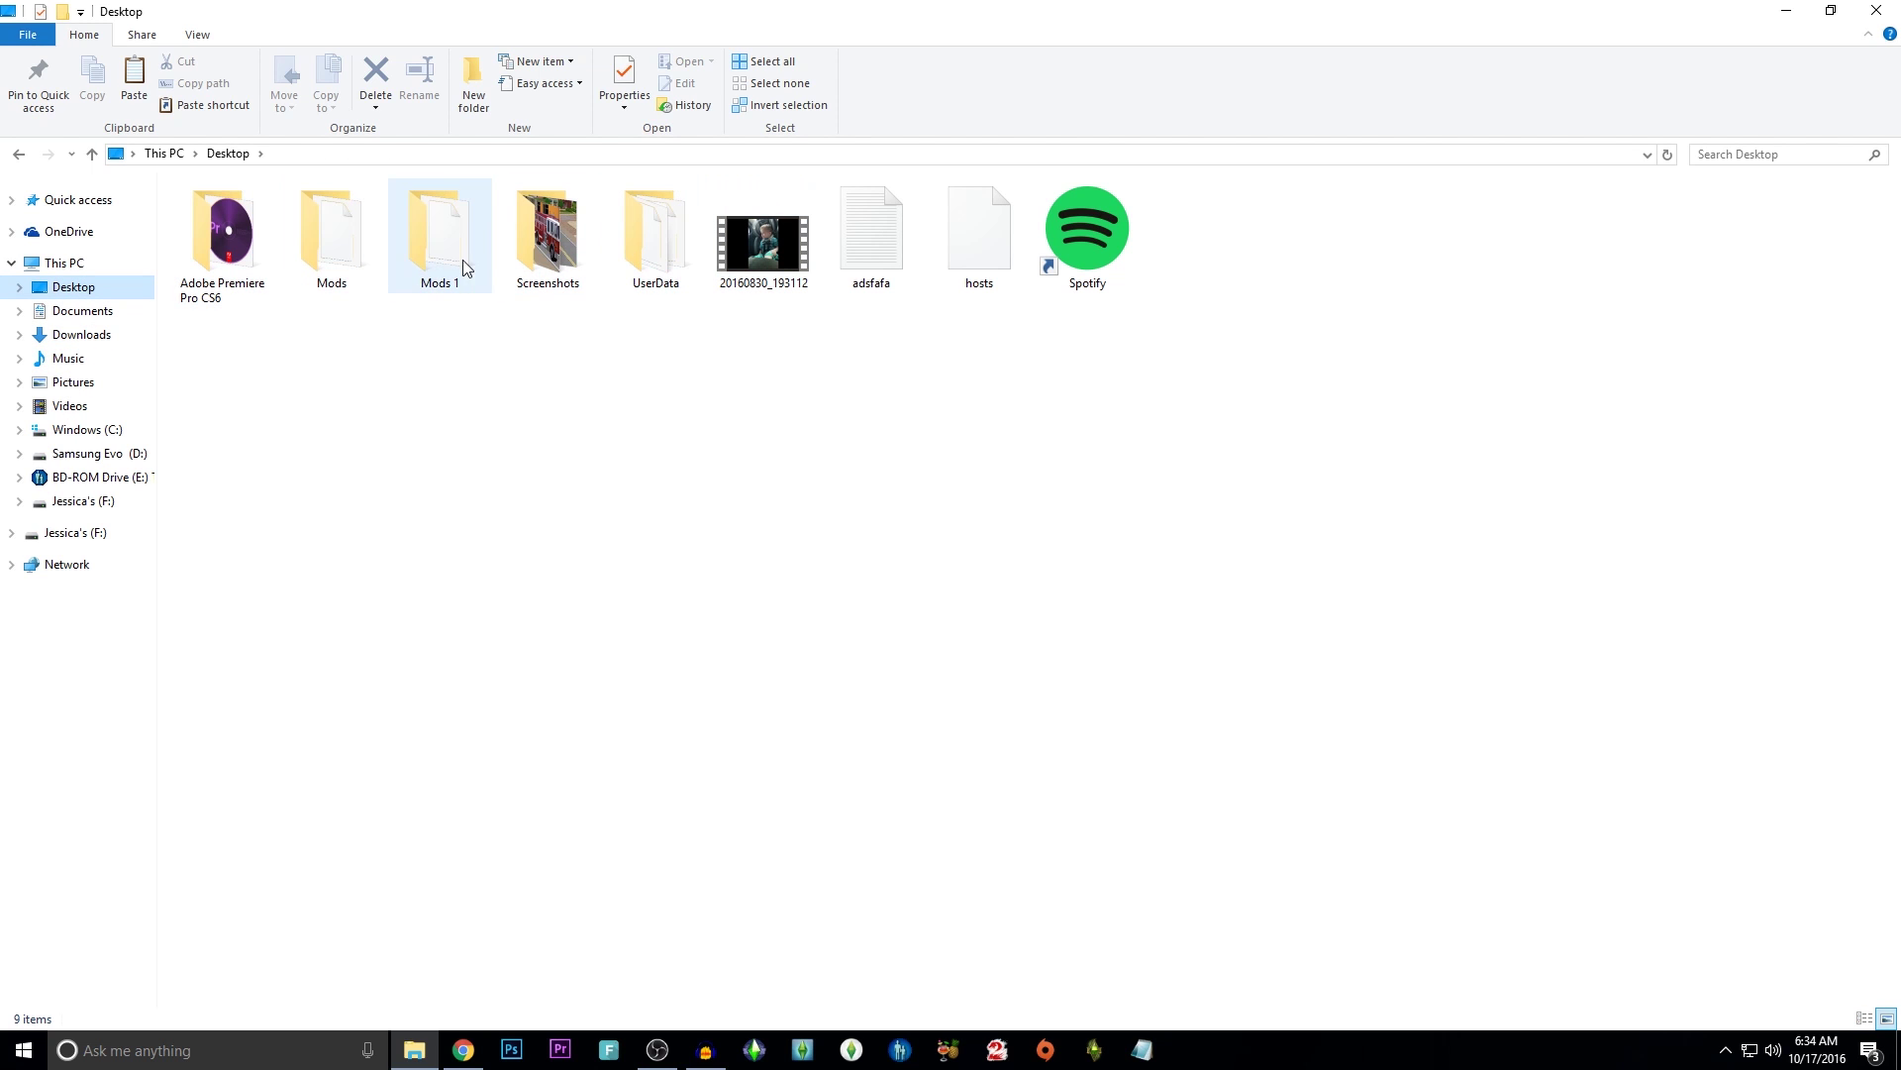
double_click(327, 237)
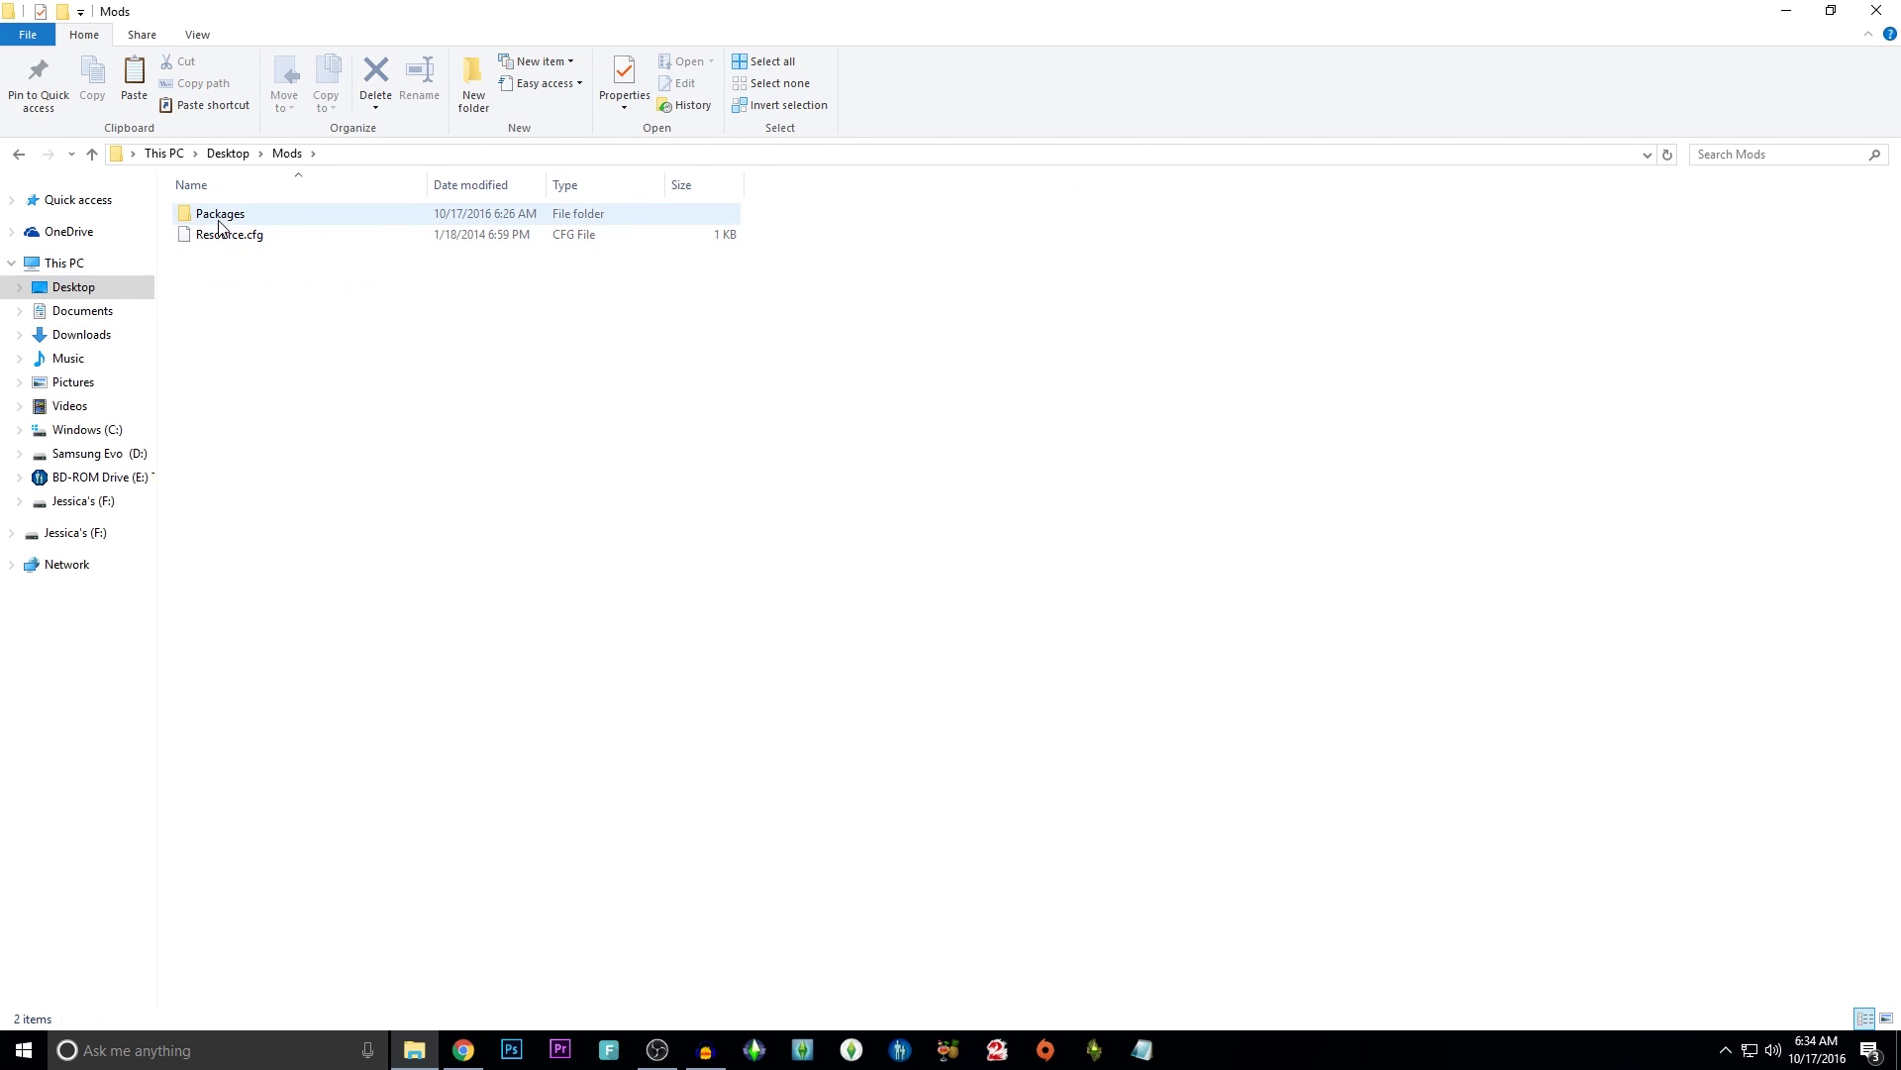
left_click(19, 157)
left_click(19, 156)
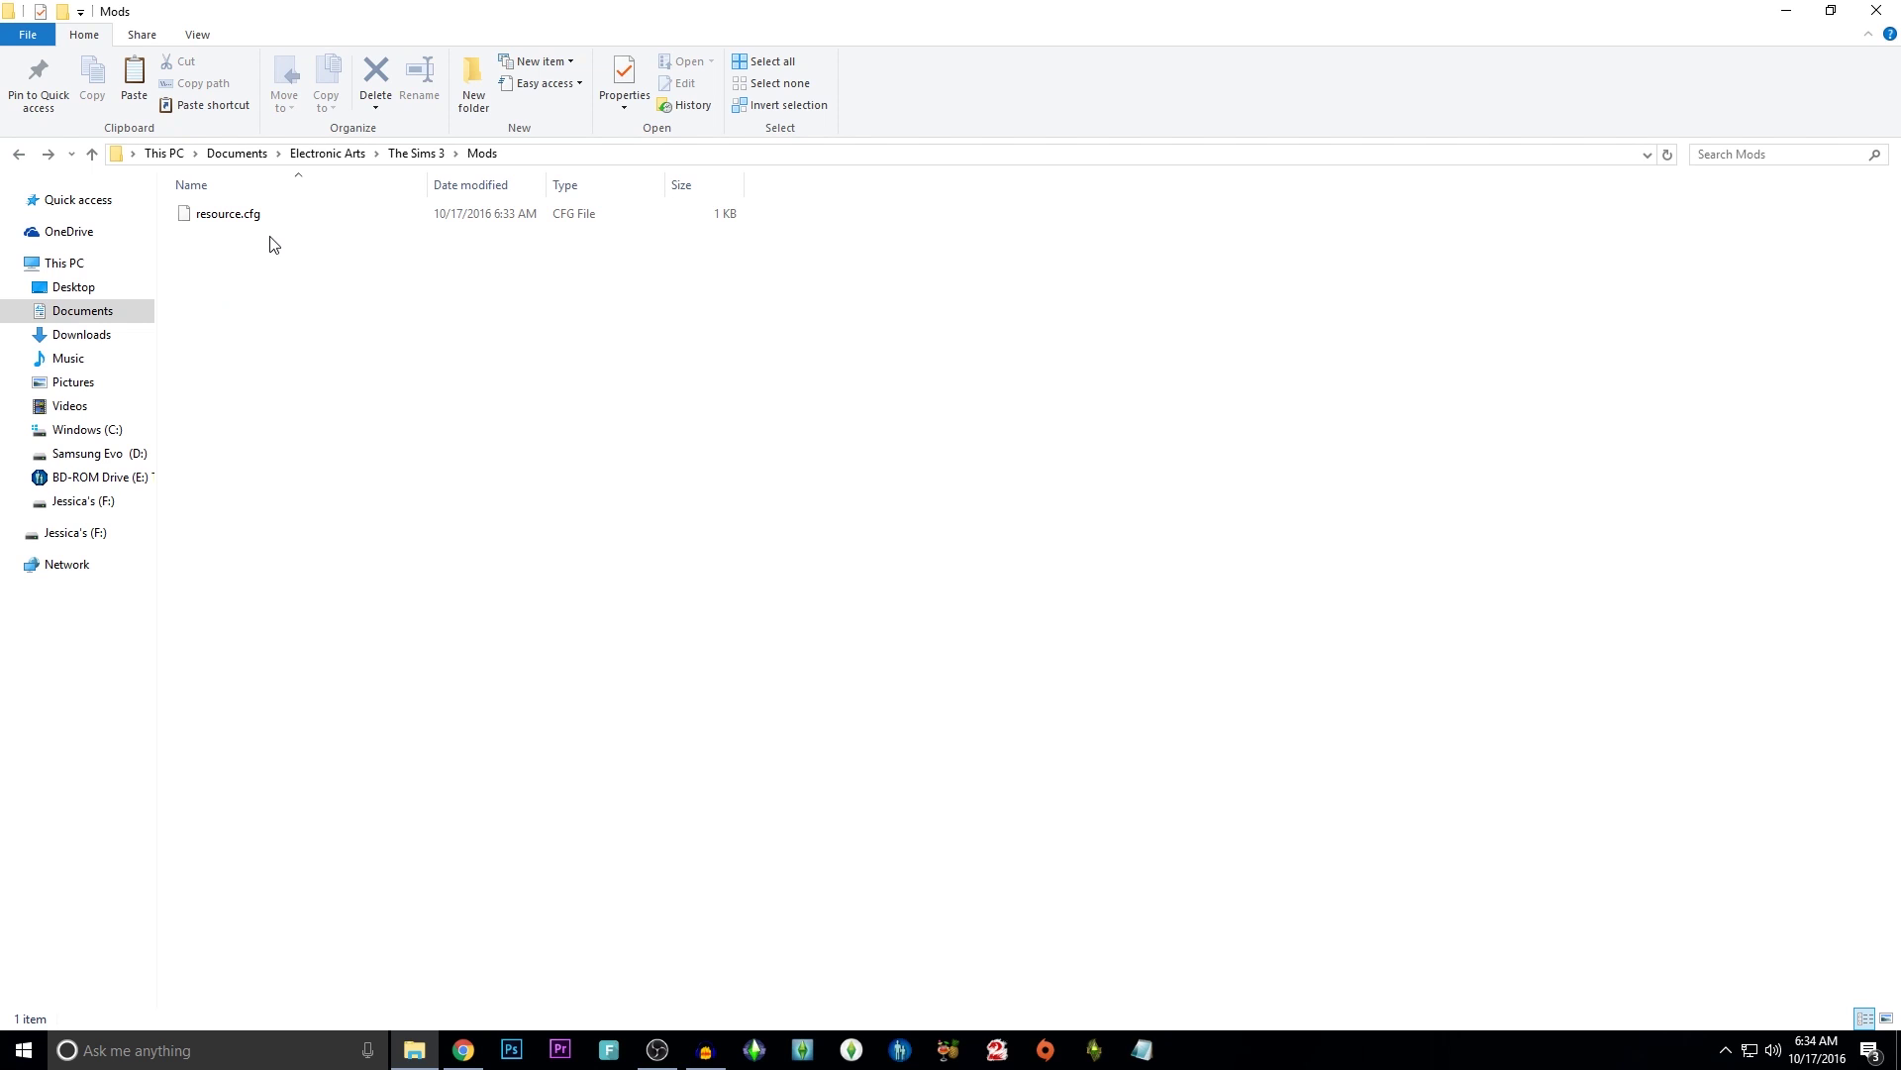
Create a folder named Packages beside resource.cfg in the The Sims 3 Mods folder
left_click(474, 68)
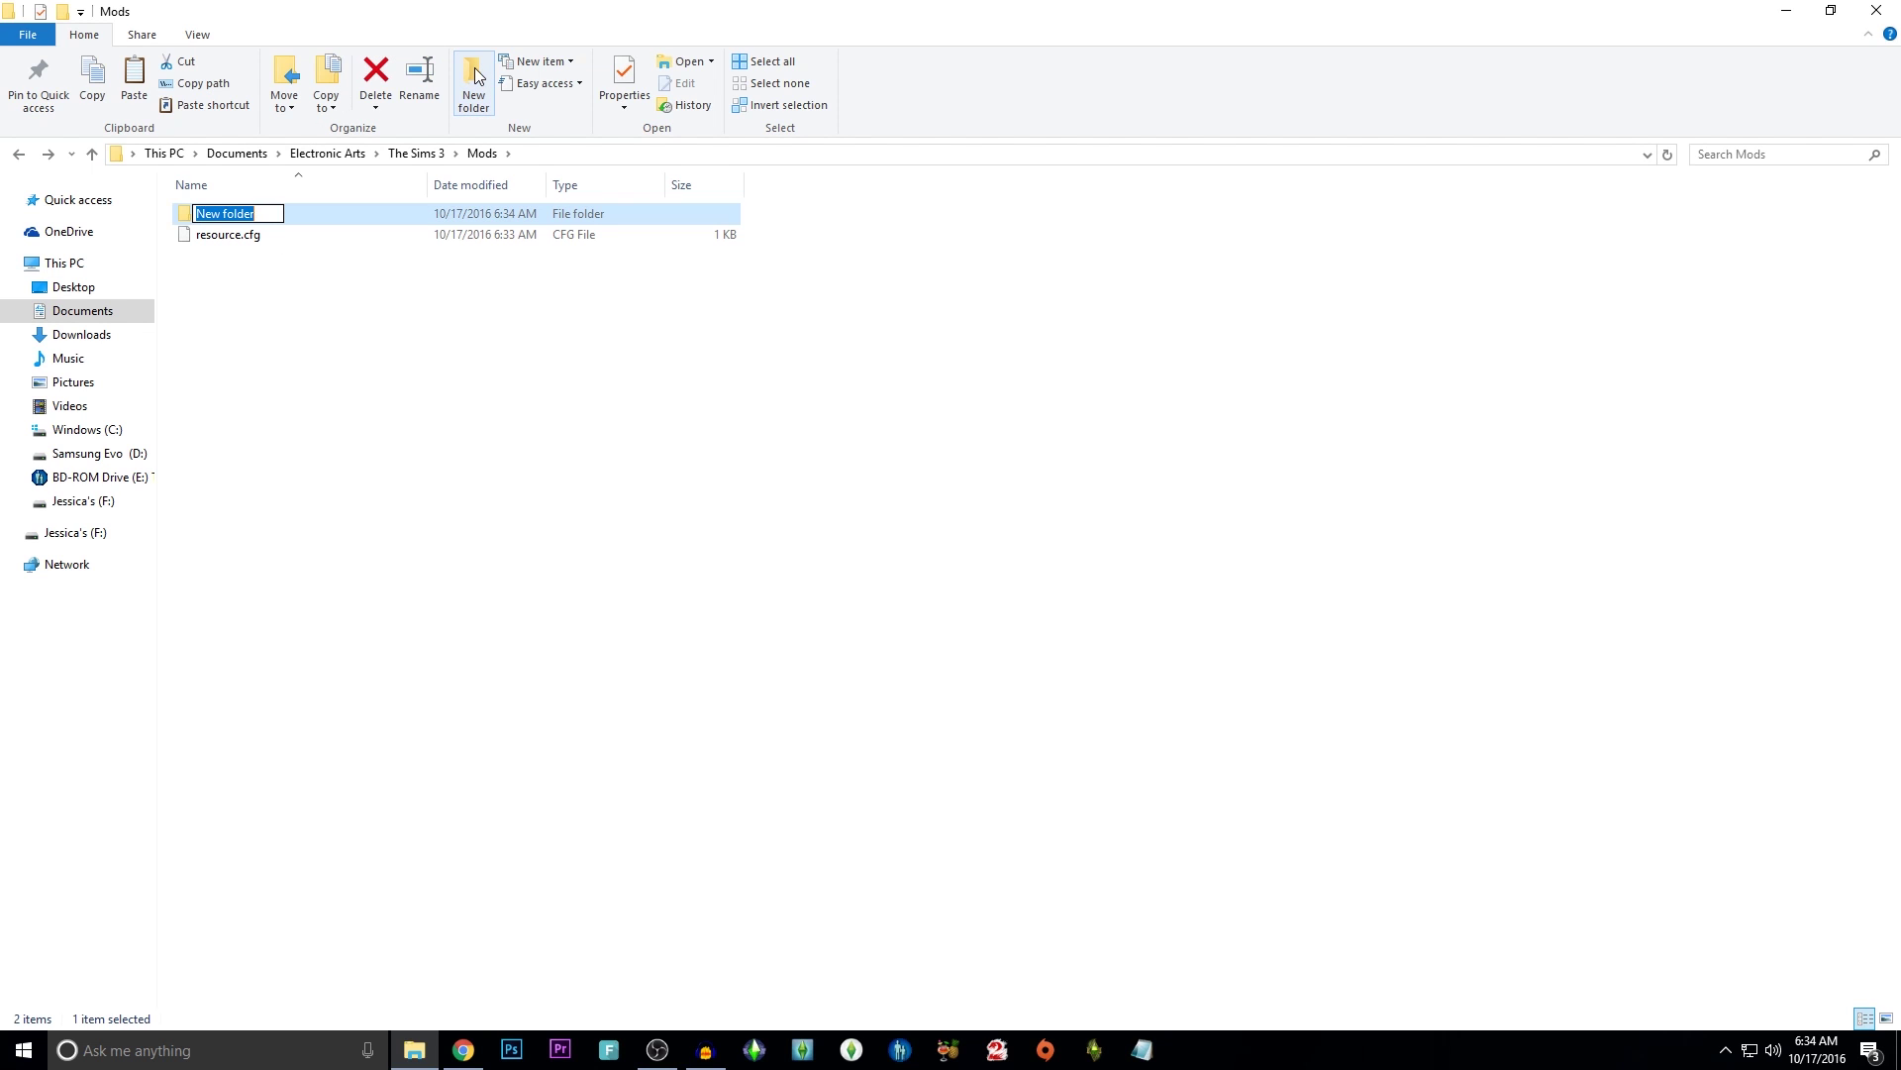
type("Packages")
key("Return")
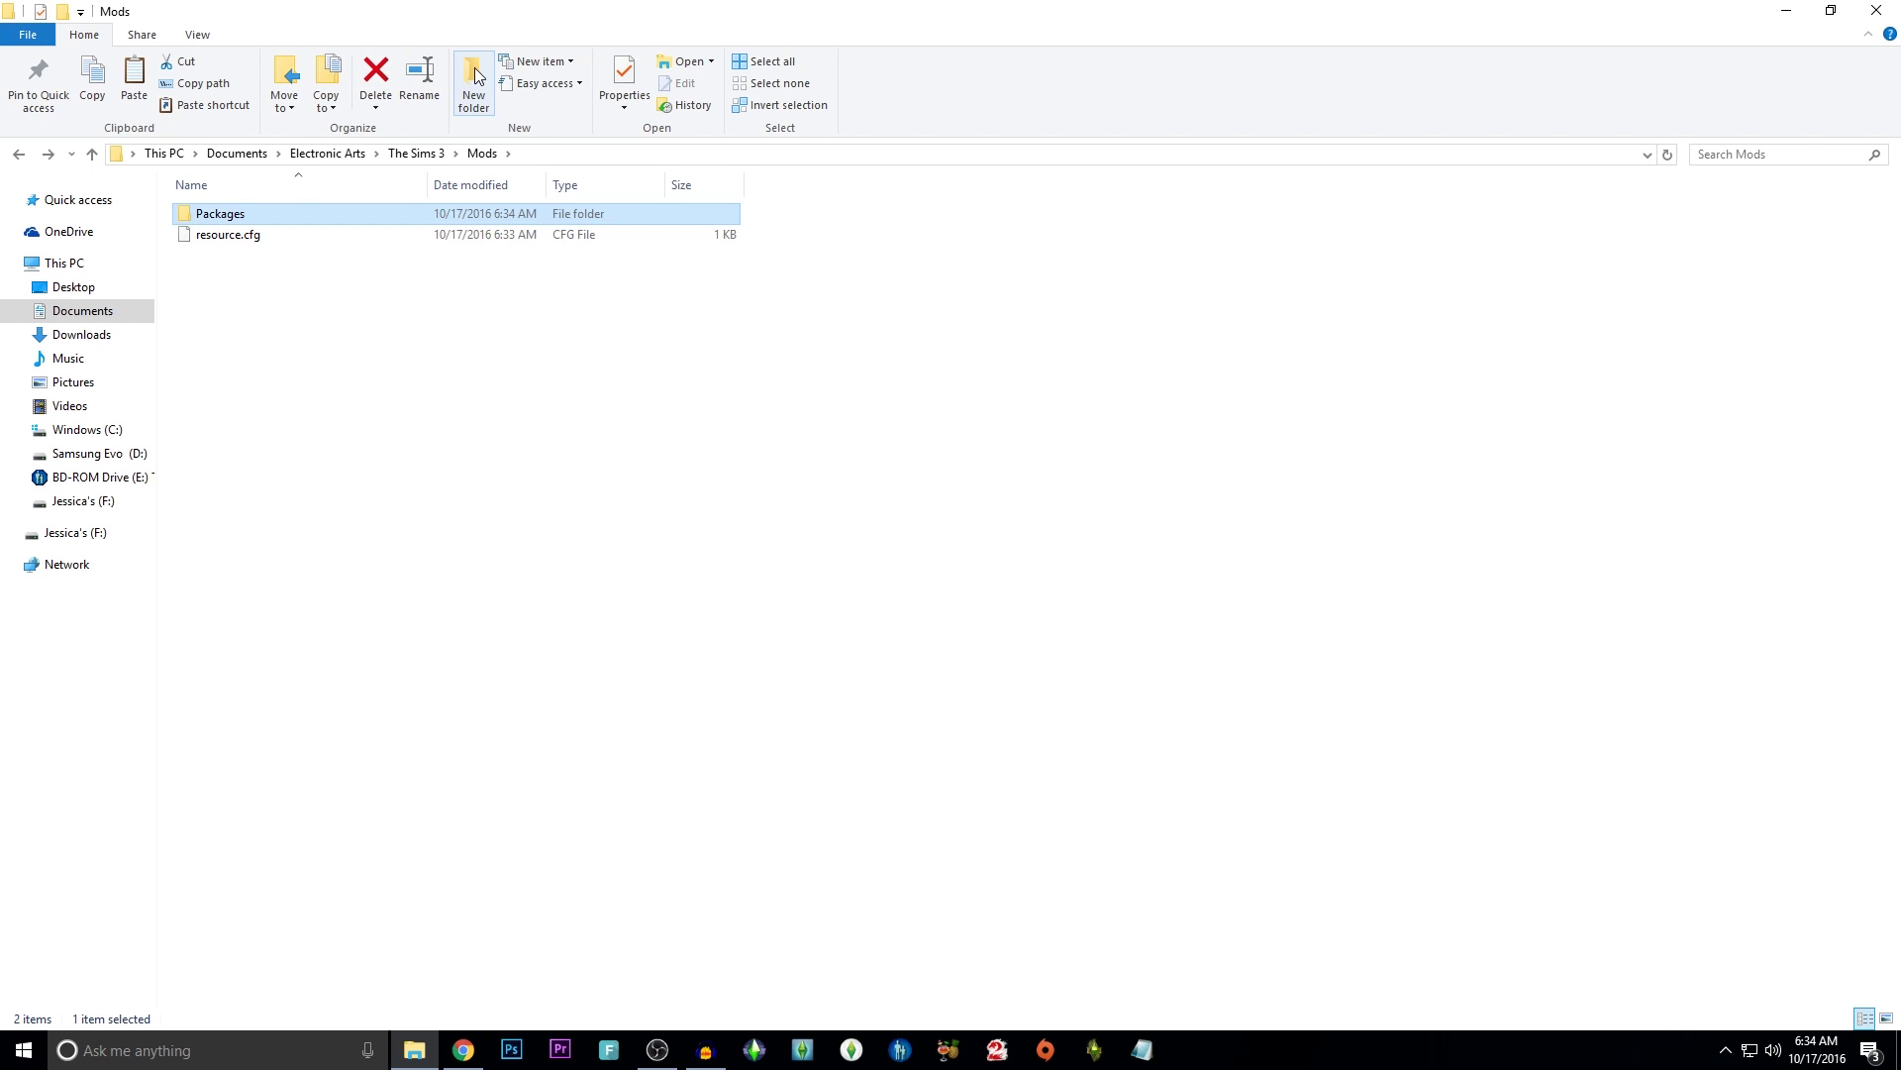
left_click(324, 305)
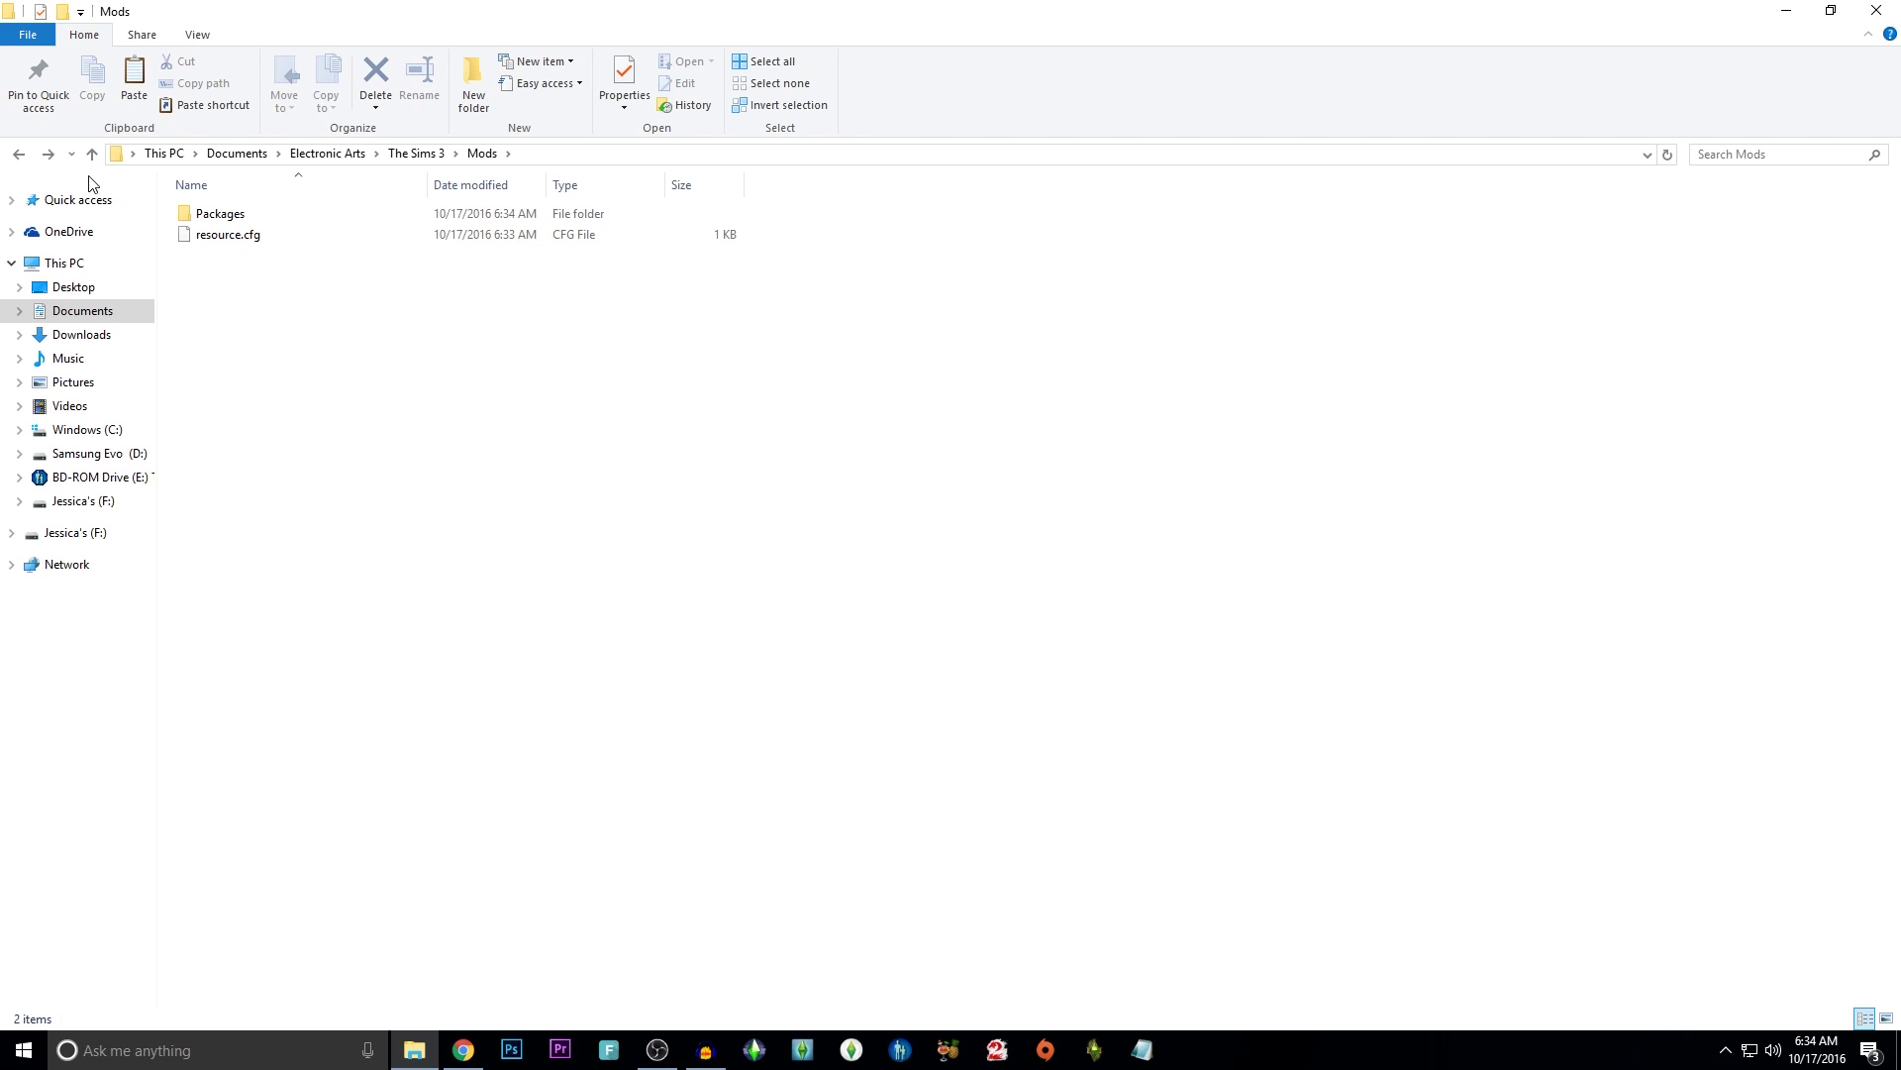
Look inside the new Packages folder, and examine the category subfolders in Desktop > Mods > Packages
double_click(265, 220)
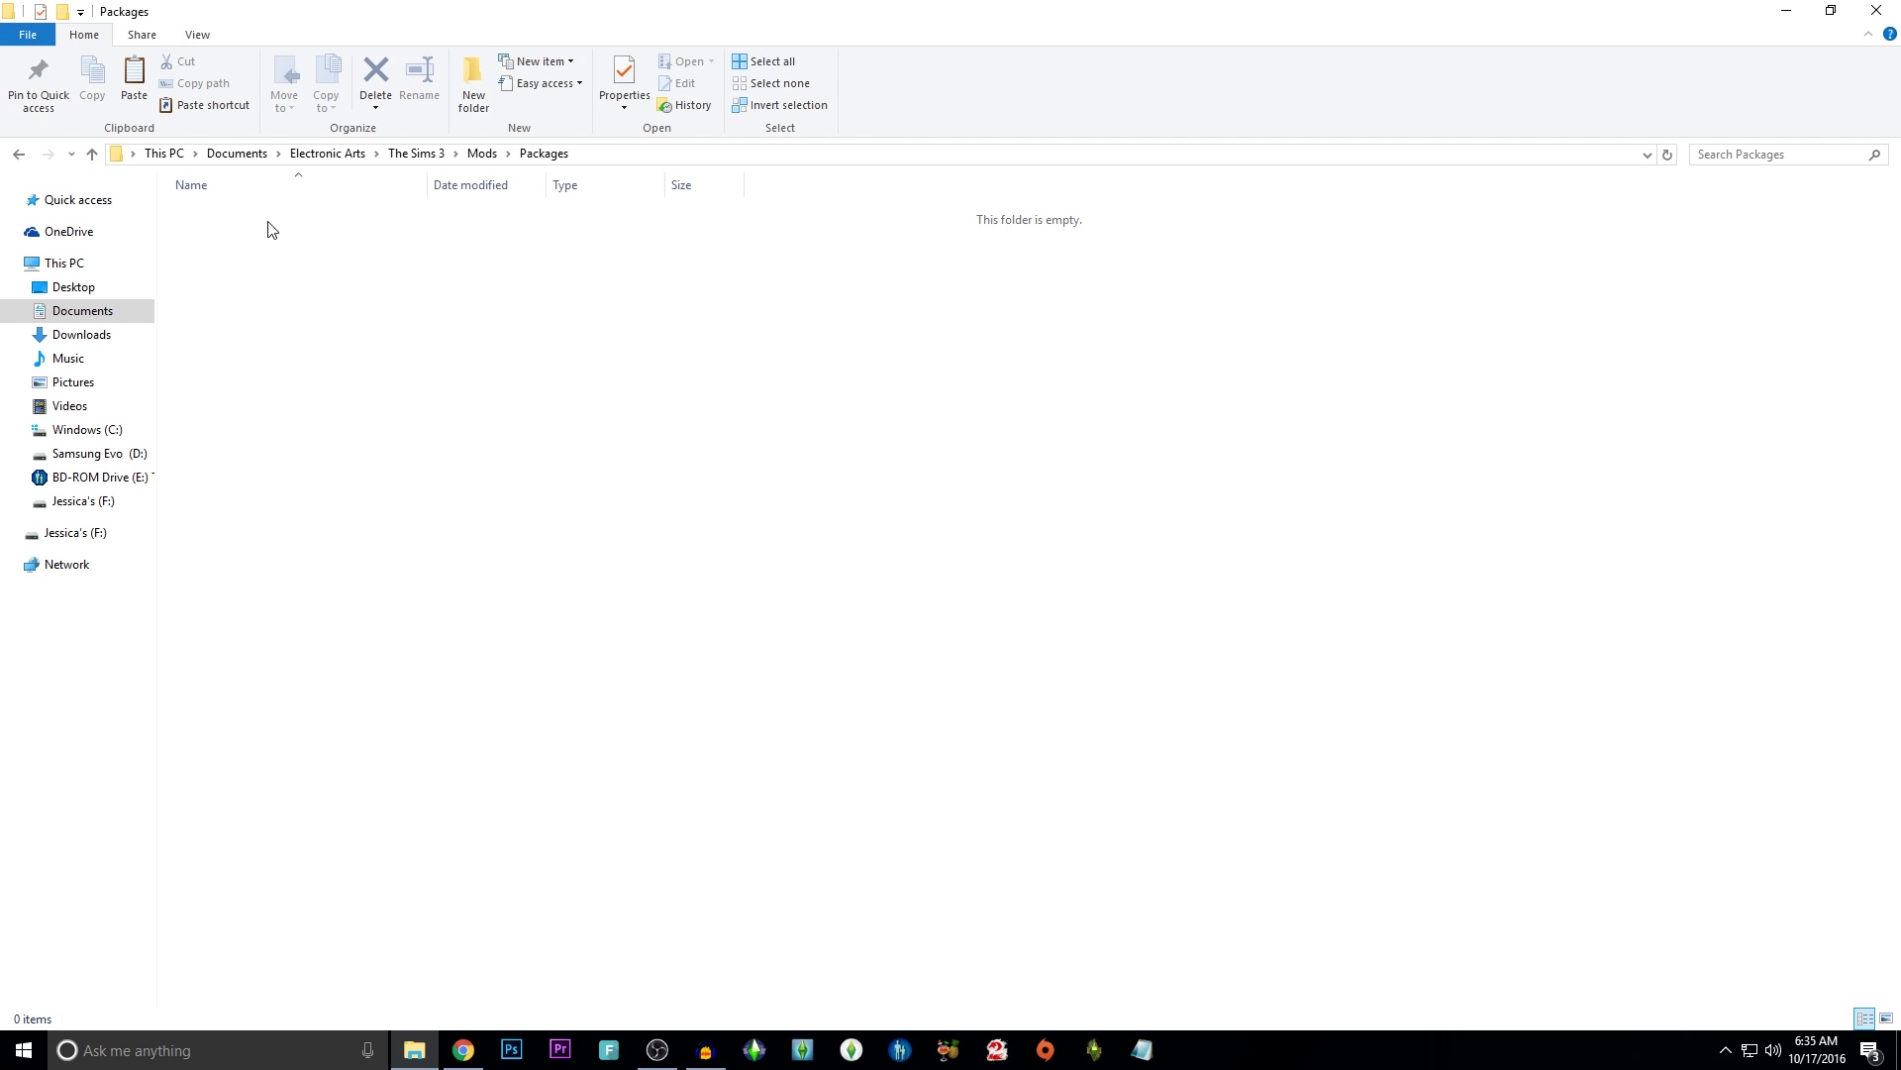
left_click(79, 286)
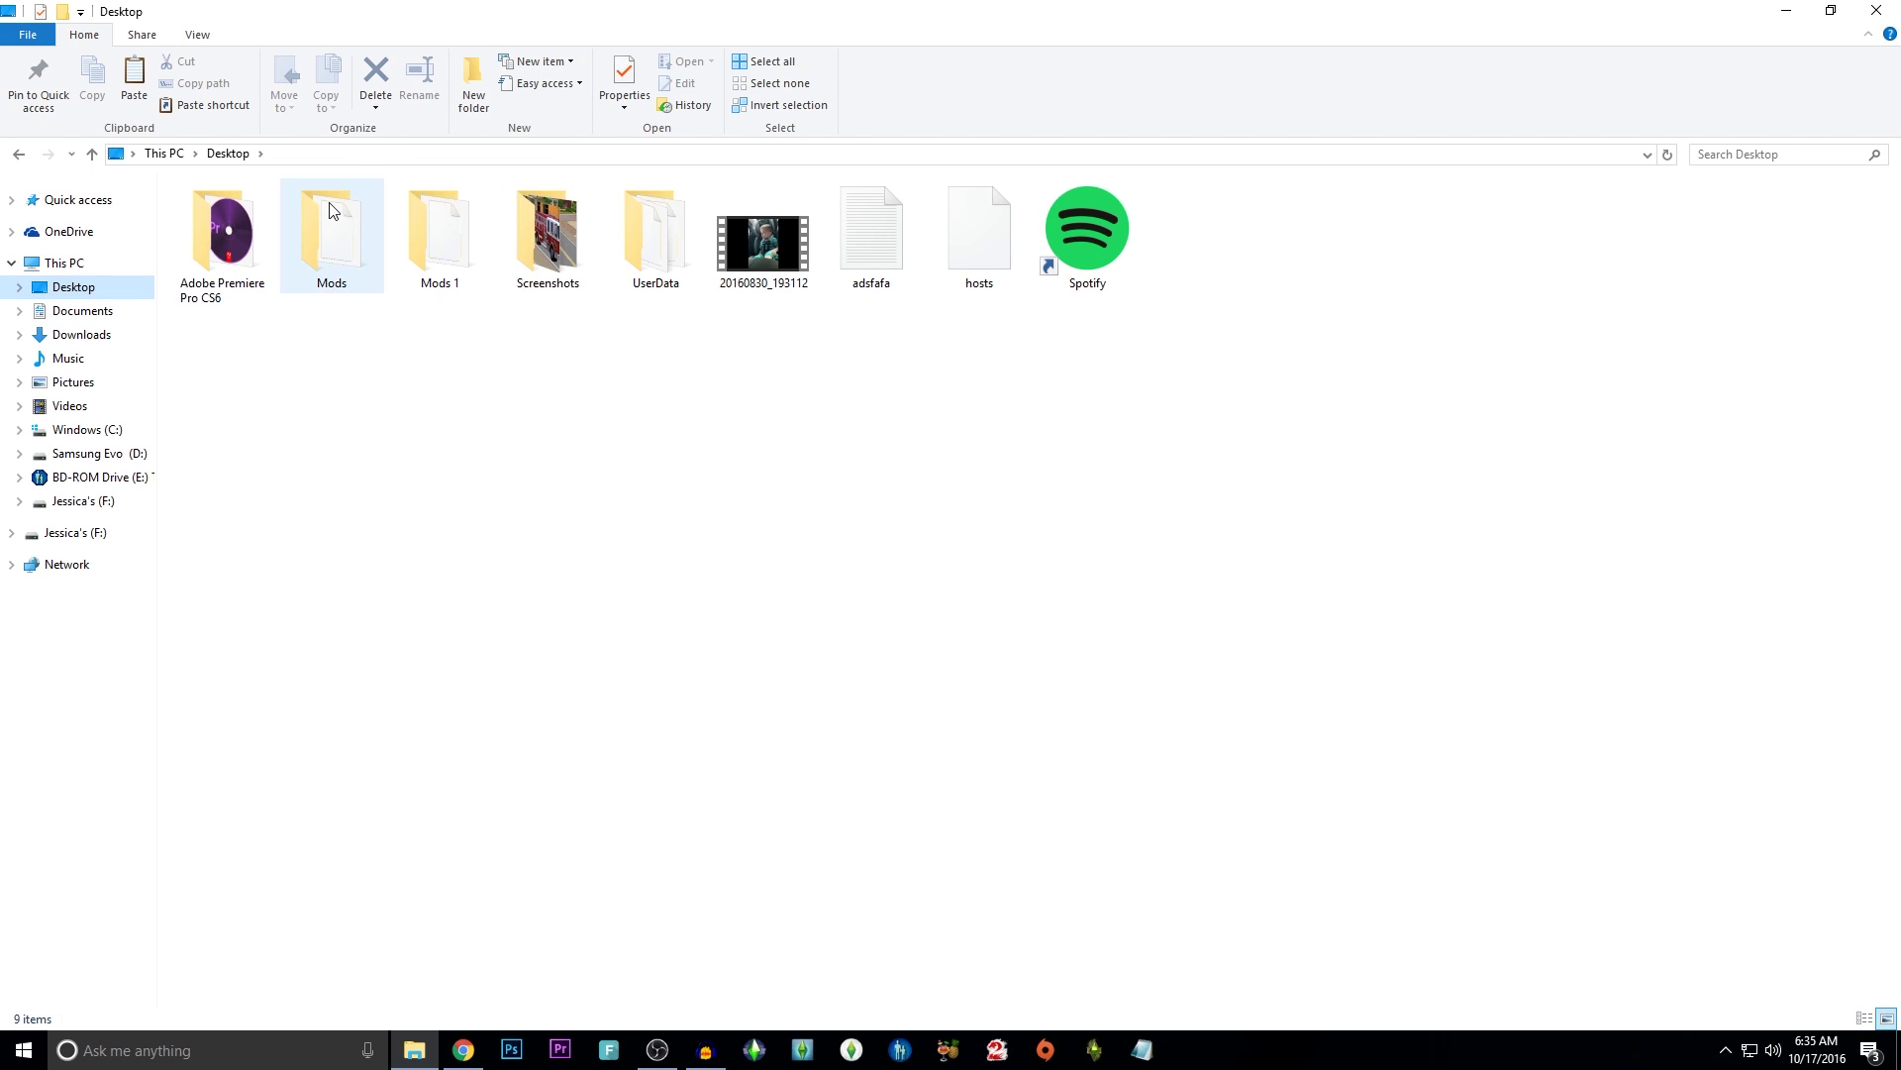
left_click(337, 198)
left_click(337, 329)
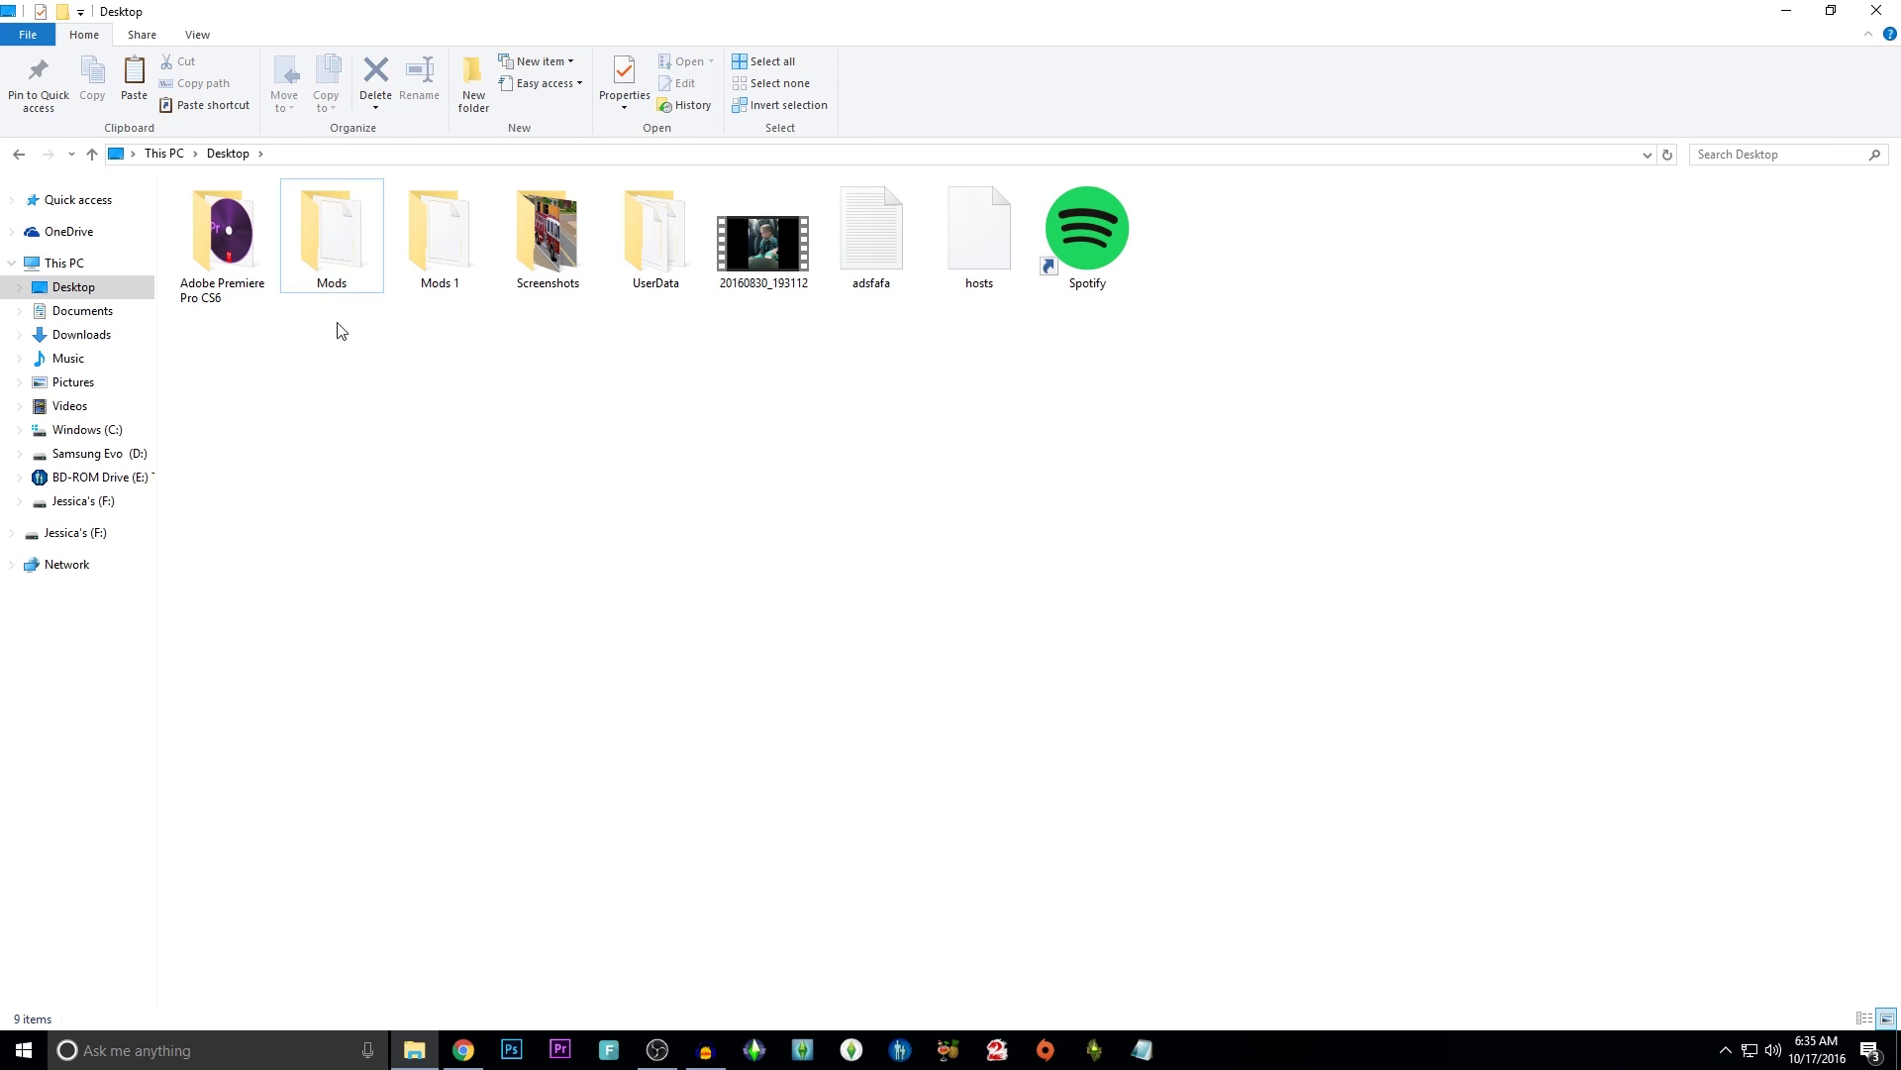
double_click(360, 266)
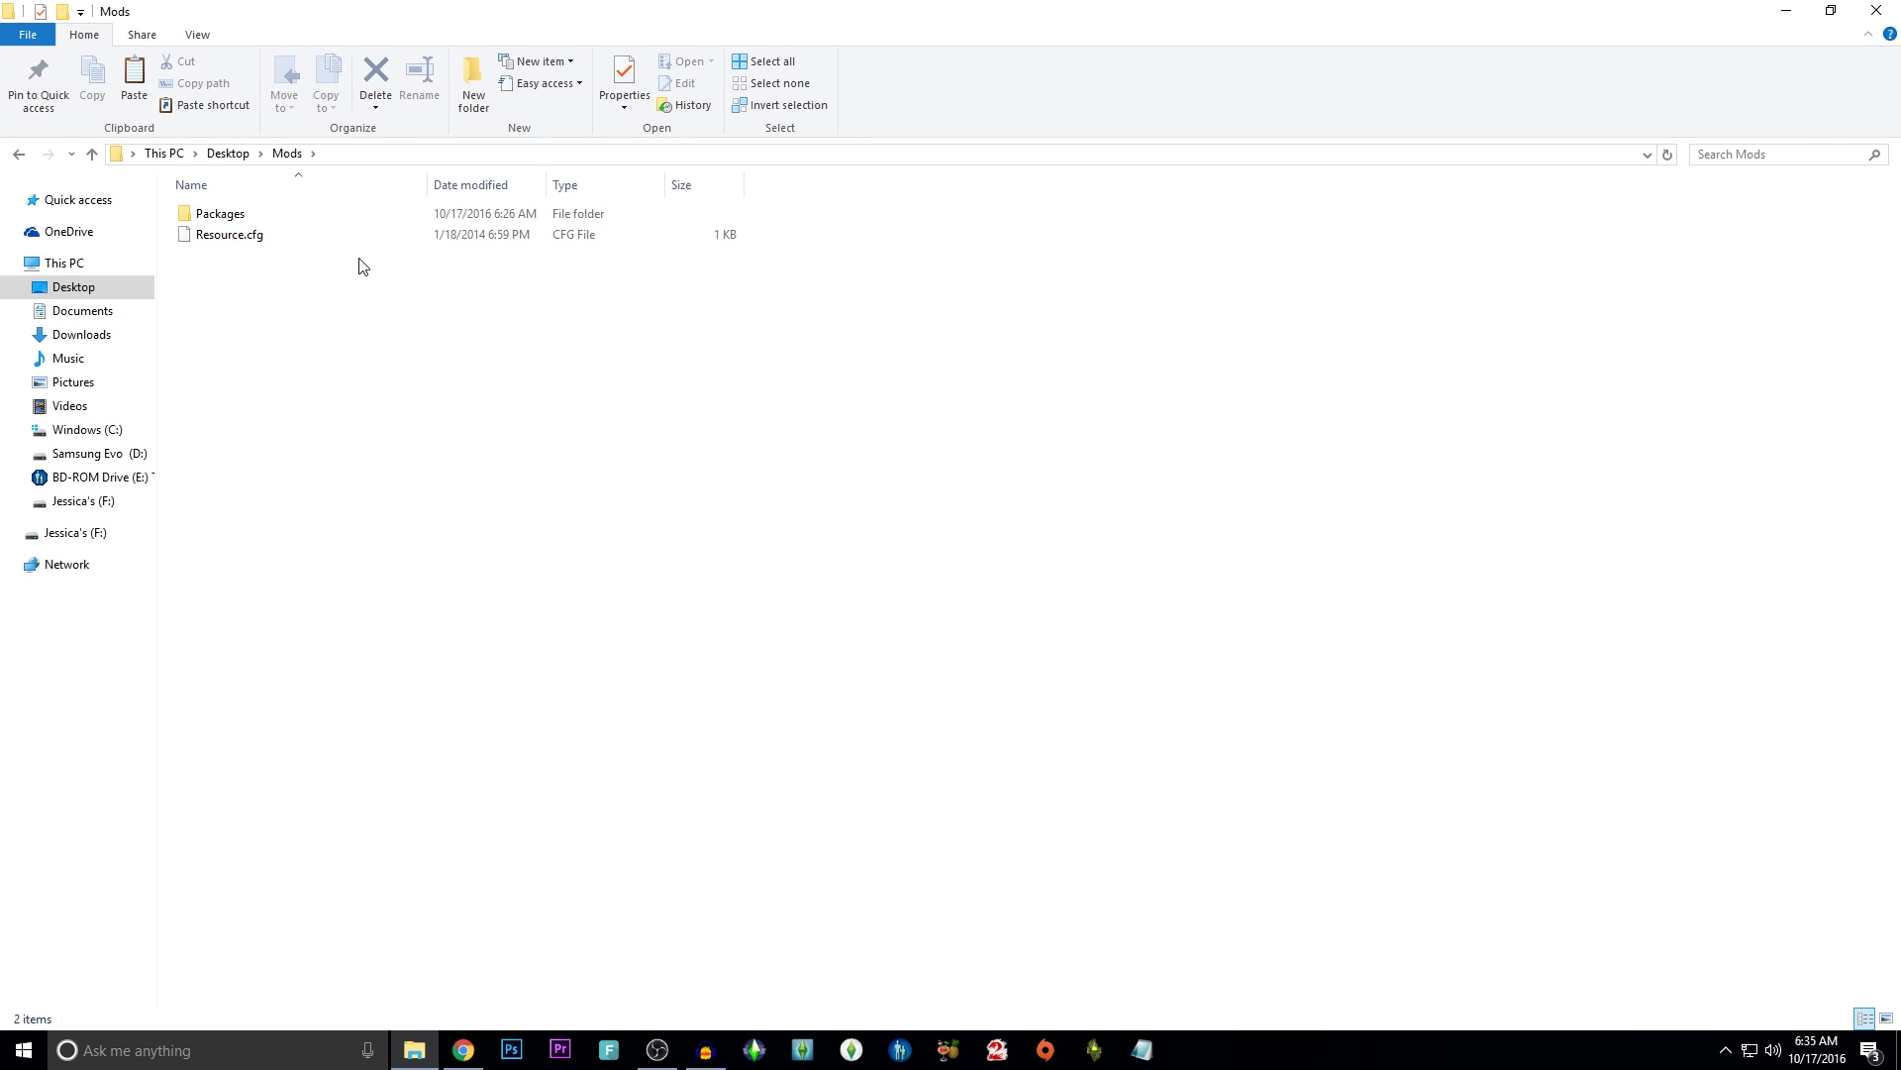
double_click(244, 217)
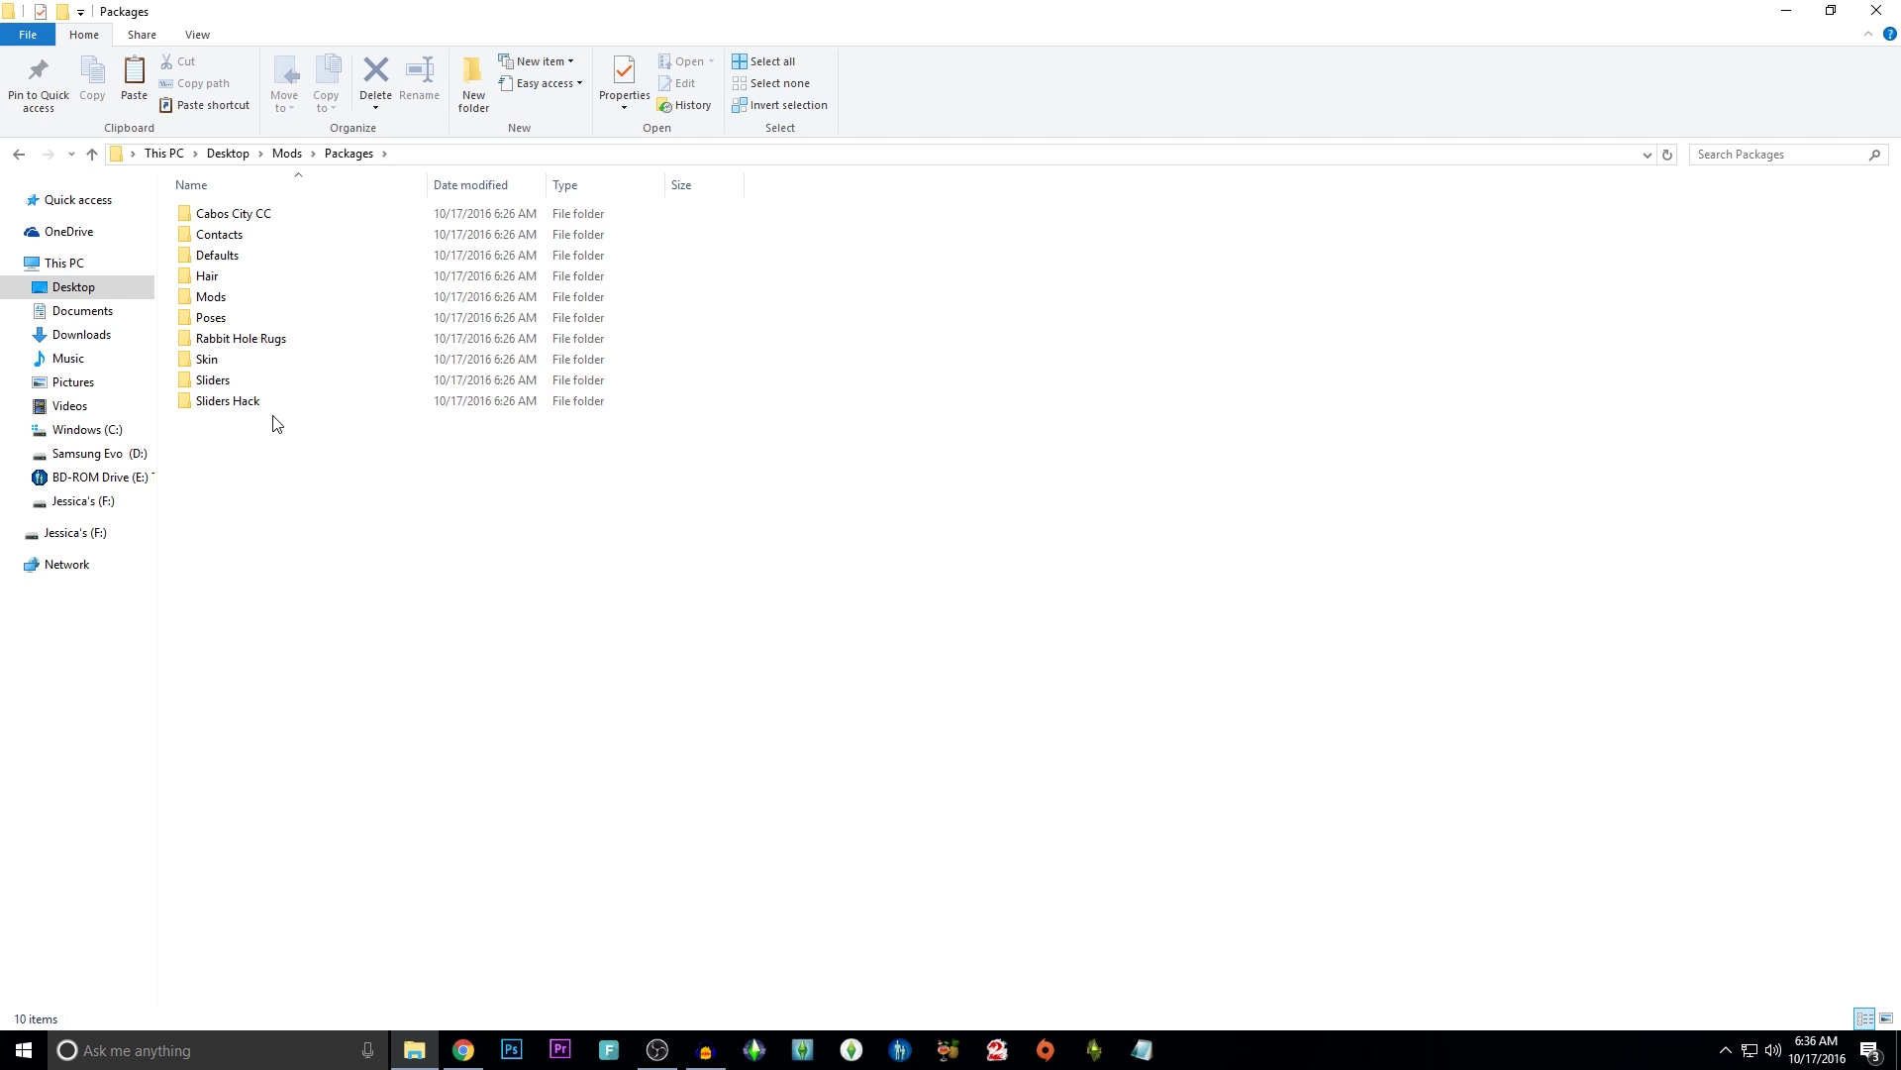
left_click(442, 216)
left_click(378, 341, "ctrl")
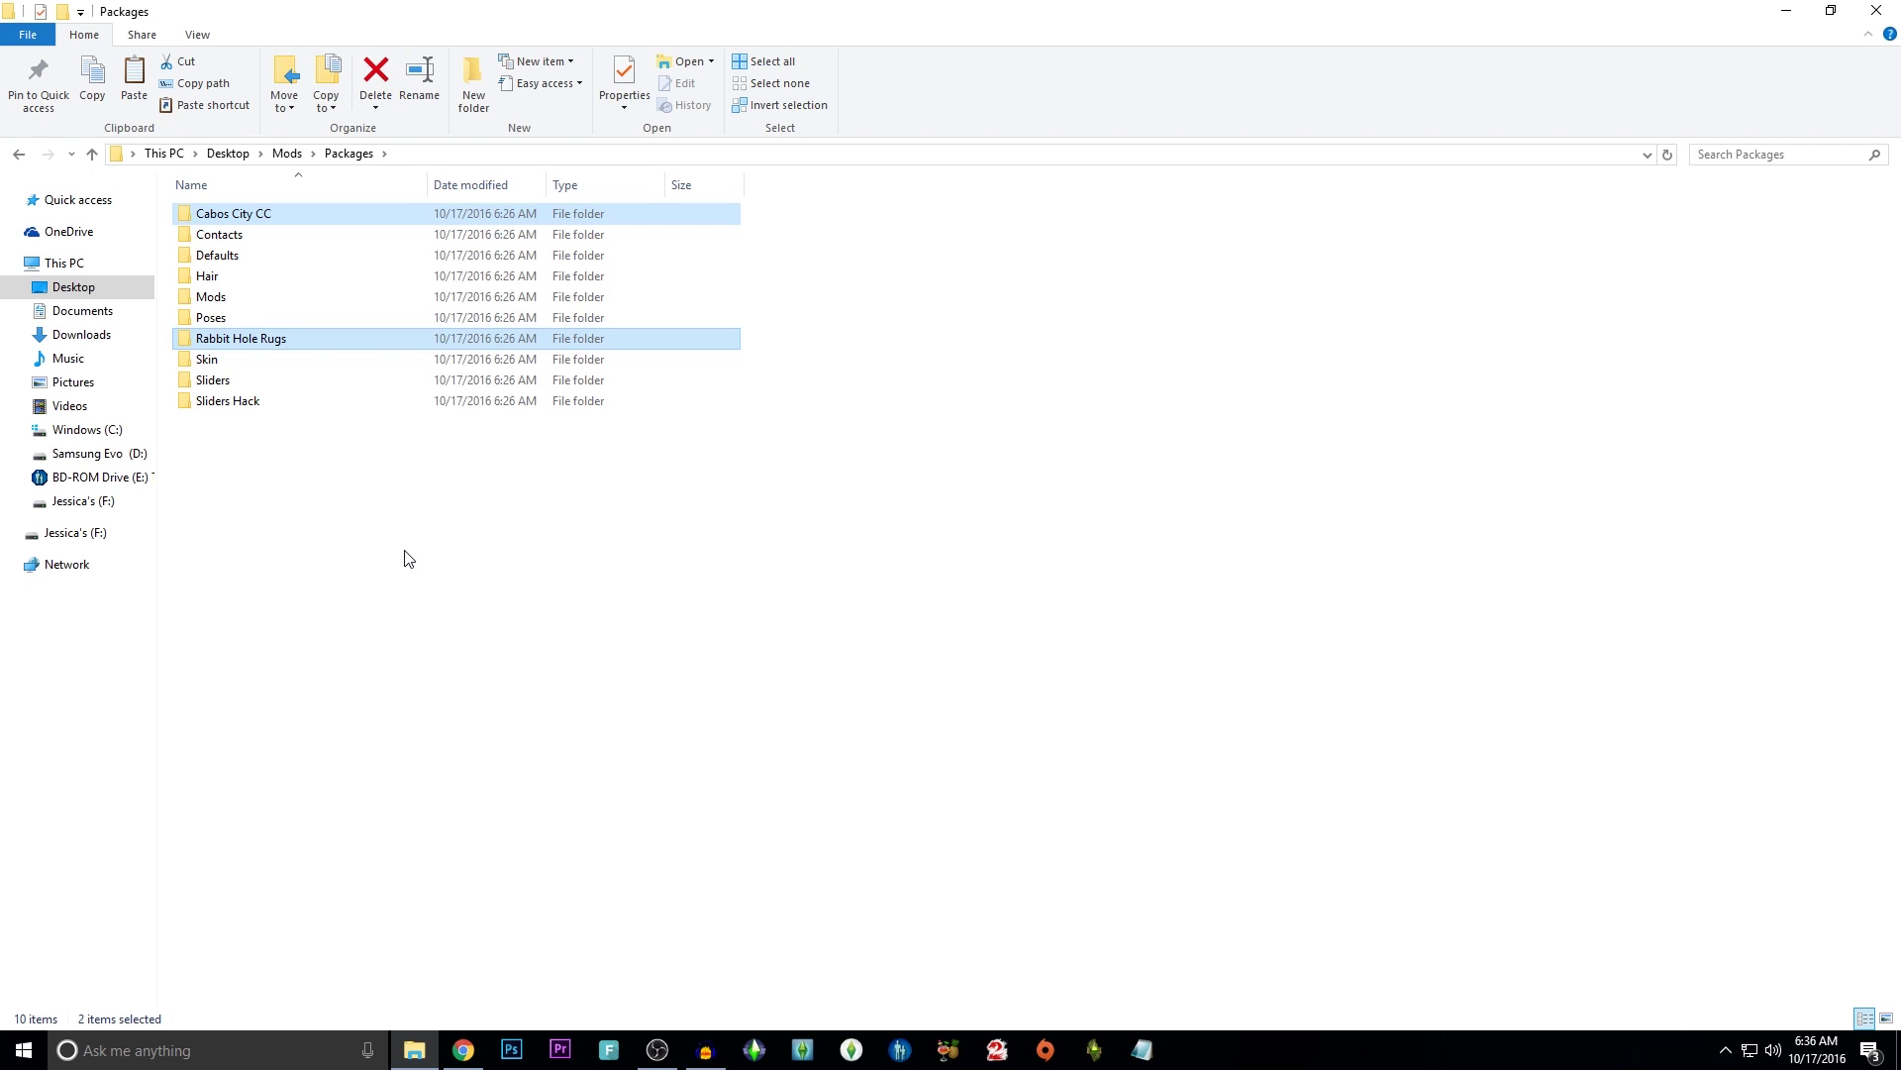
left_click(246, 459)
Open the Hair subfolder and widen its Name column to read the full package file names
left_click_drag(535, 335, 235, 275)
double_click(235, 275)
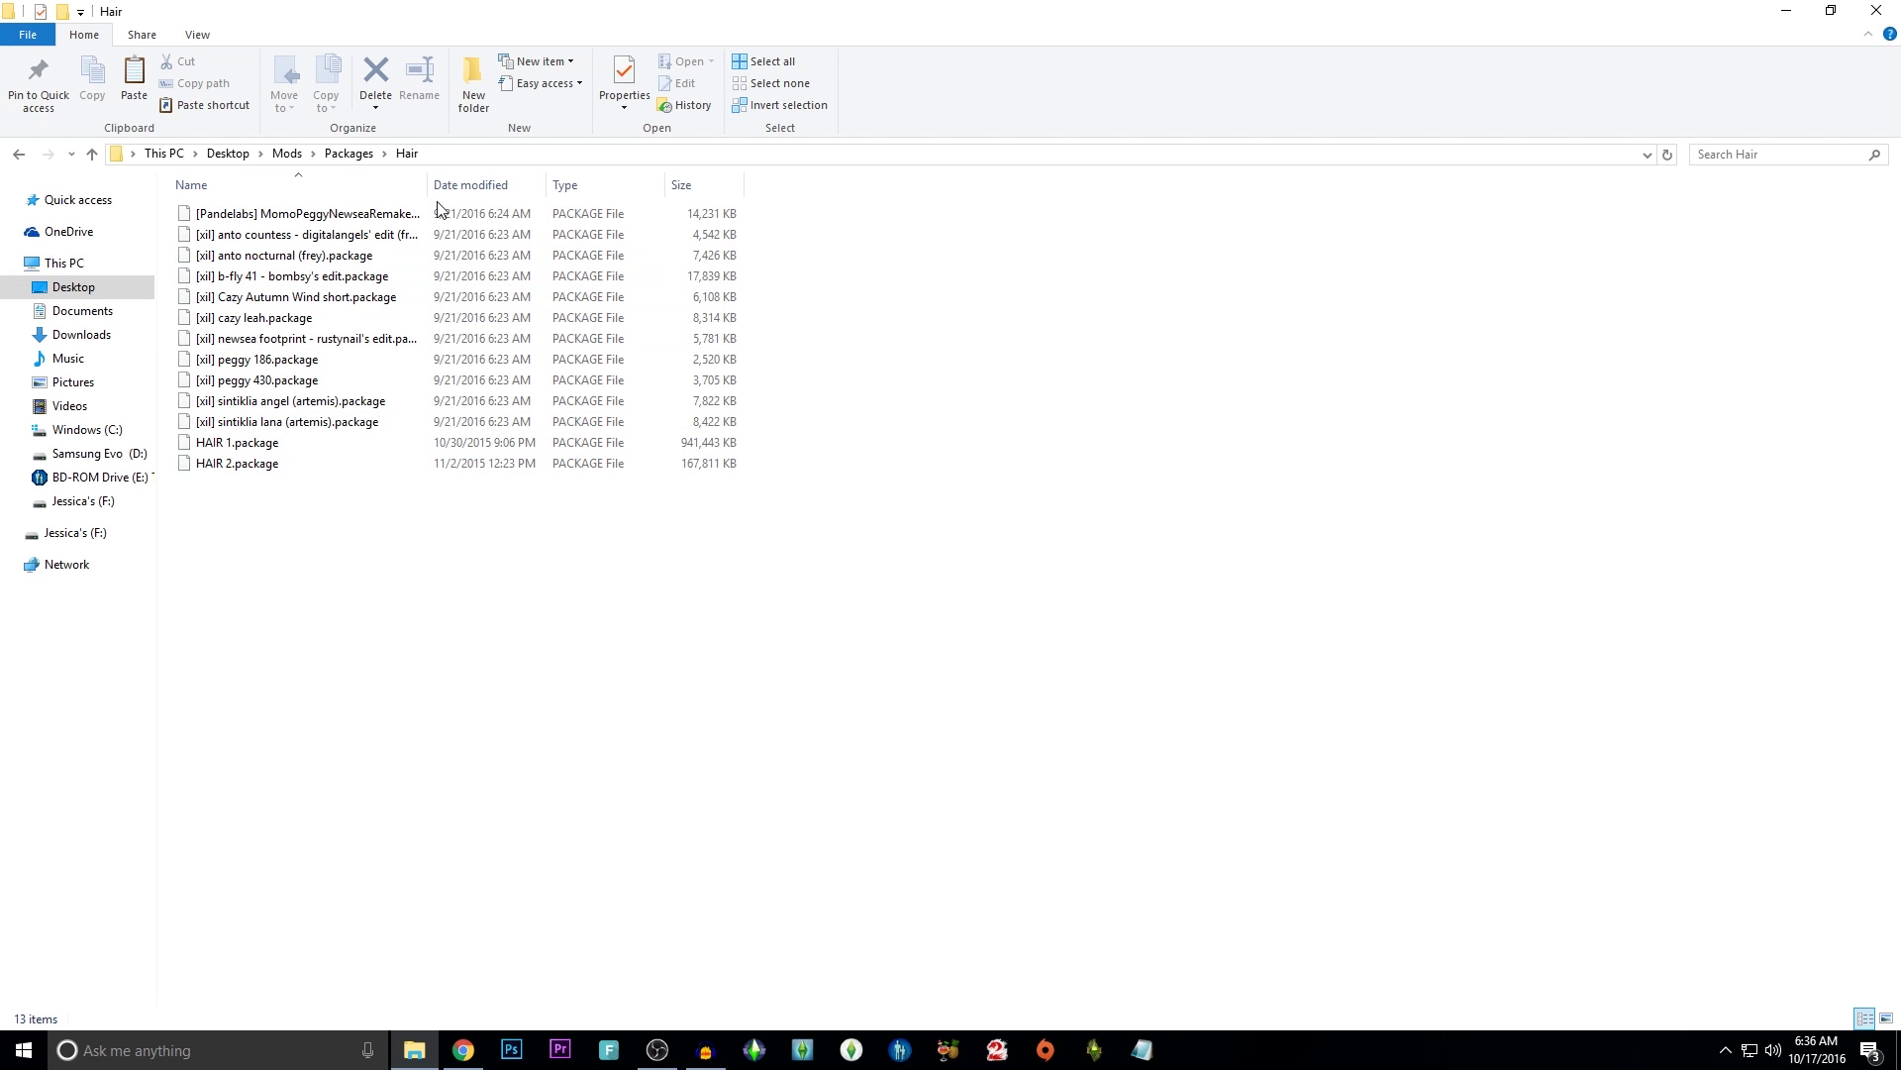
left_click_drag(428, 185, 588, 193)
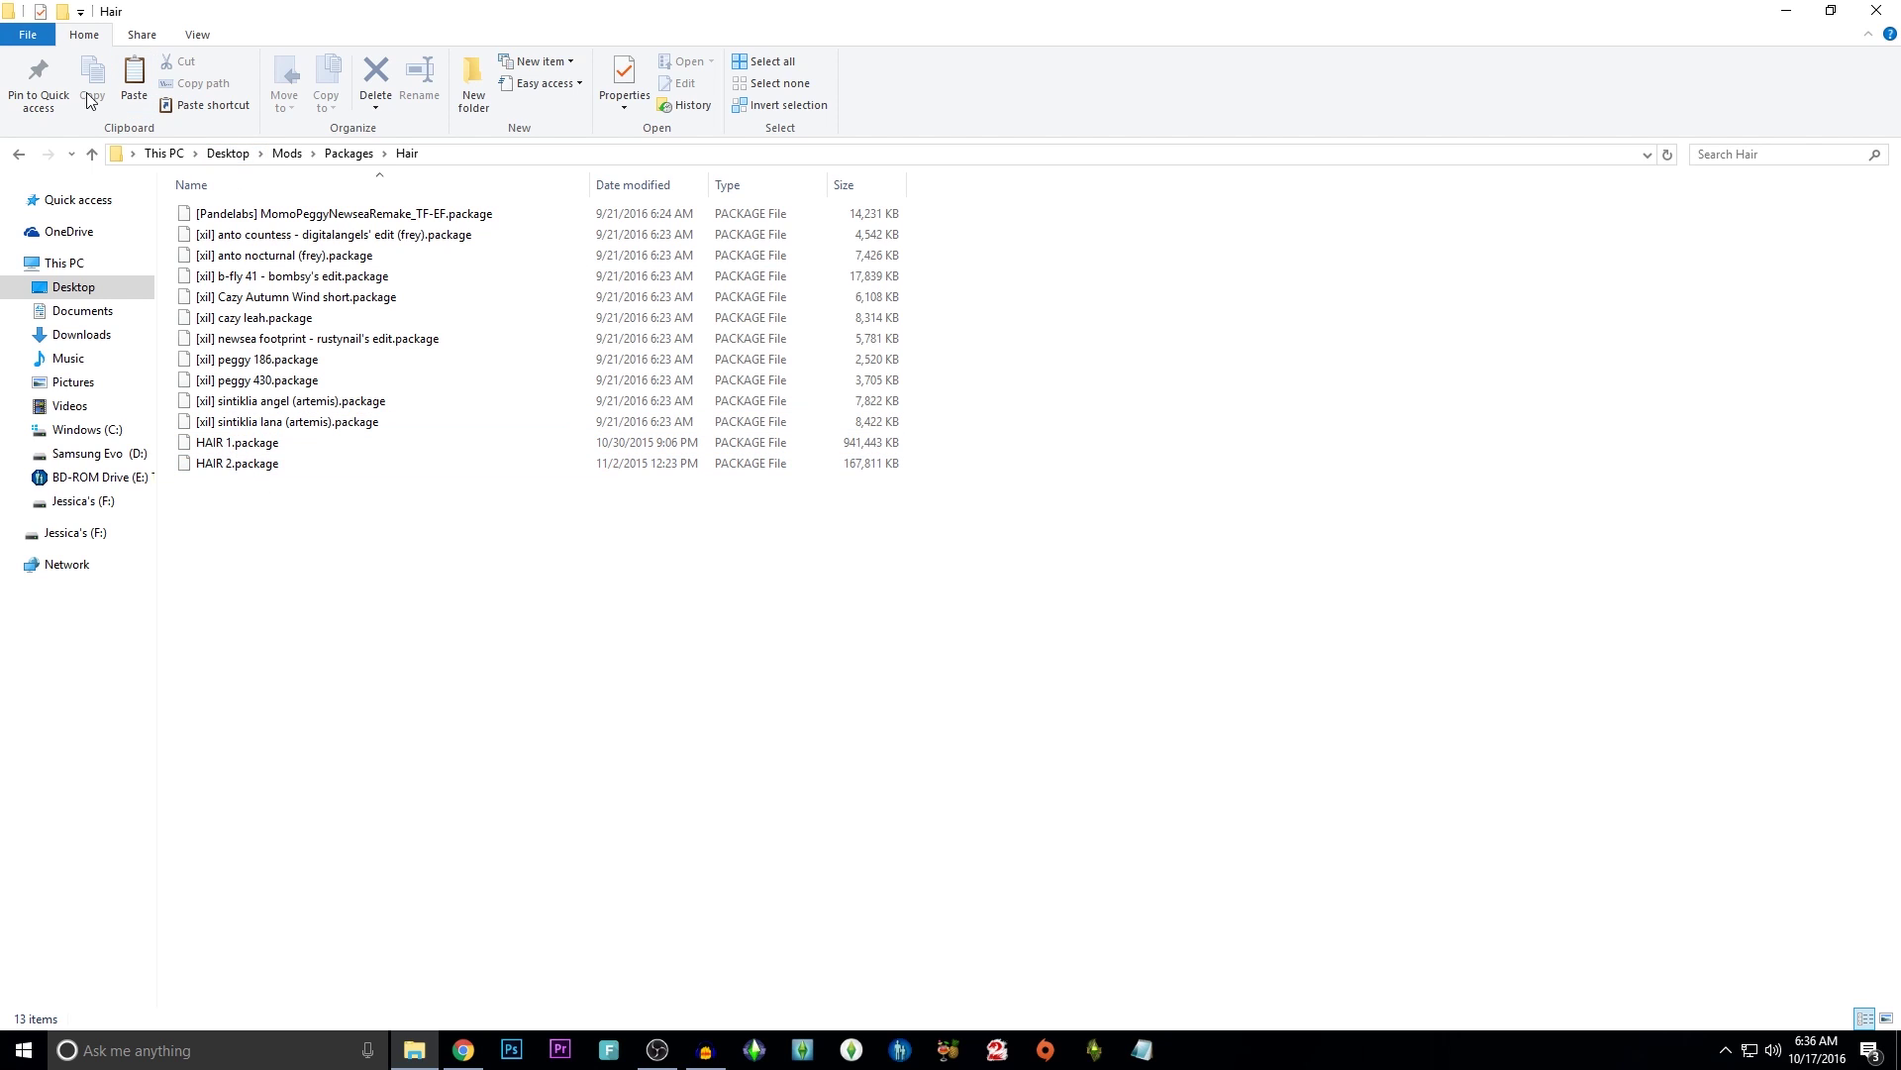
Go back to Packages, open its Mods subfolder and widen the Name column to view the package files
left_click(24, 163)
left_click(285, 315)
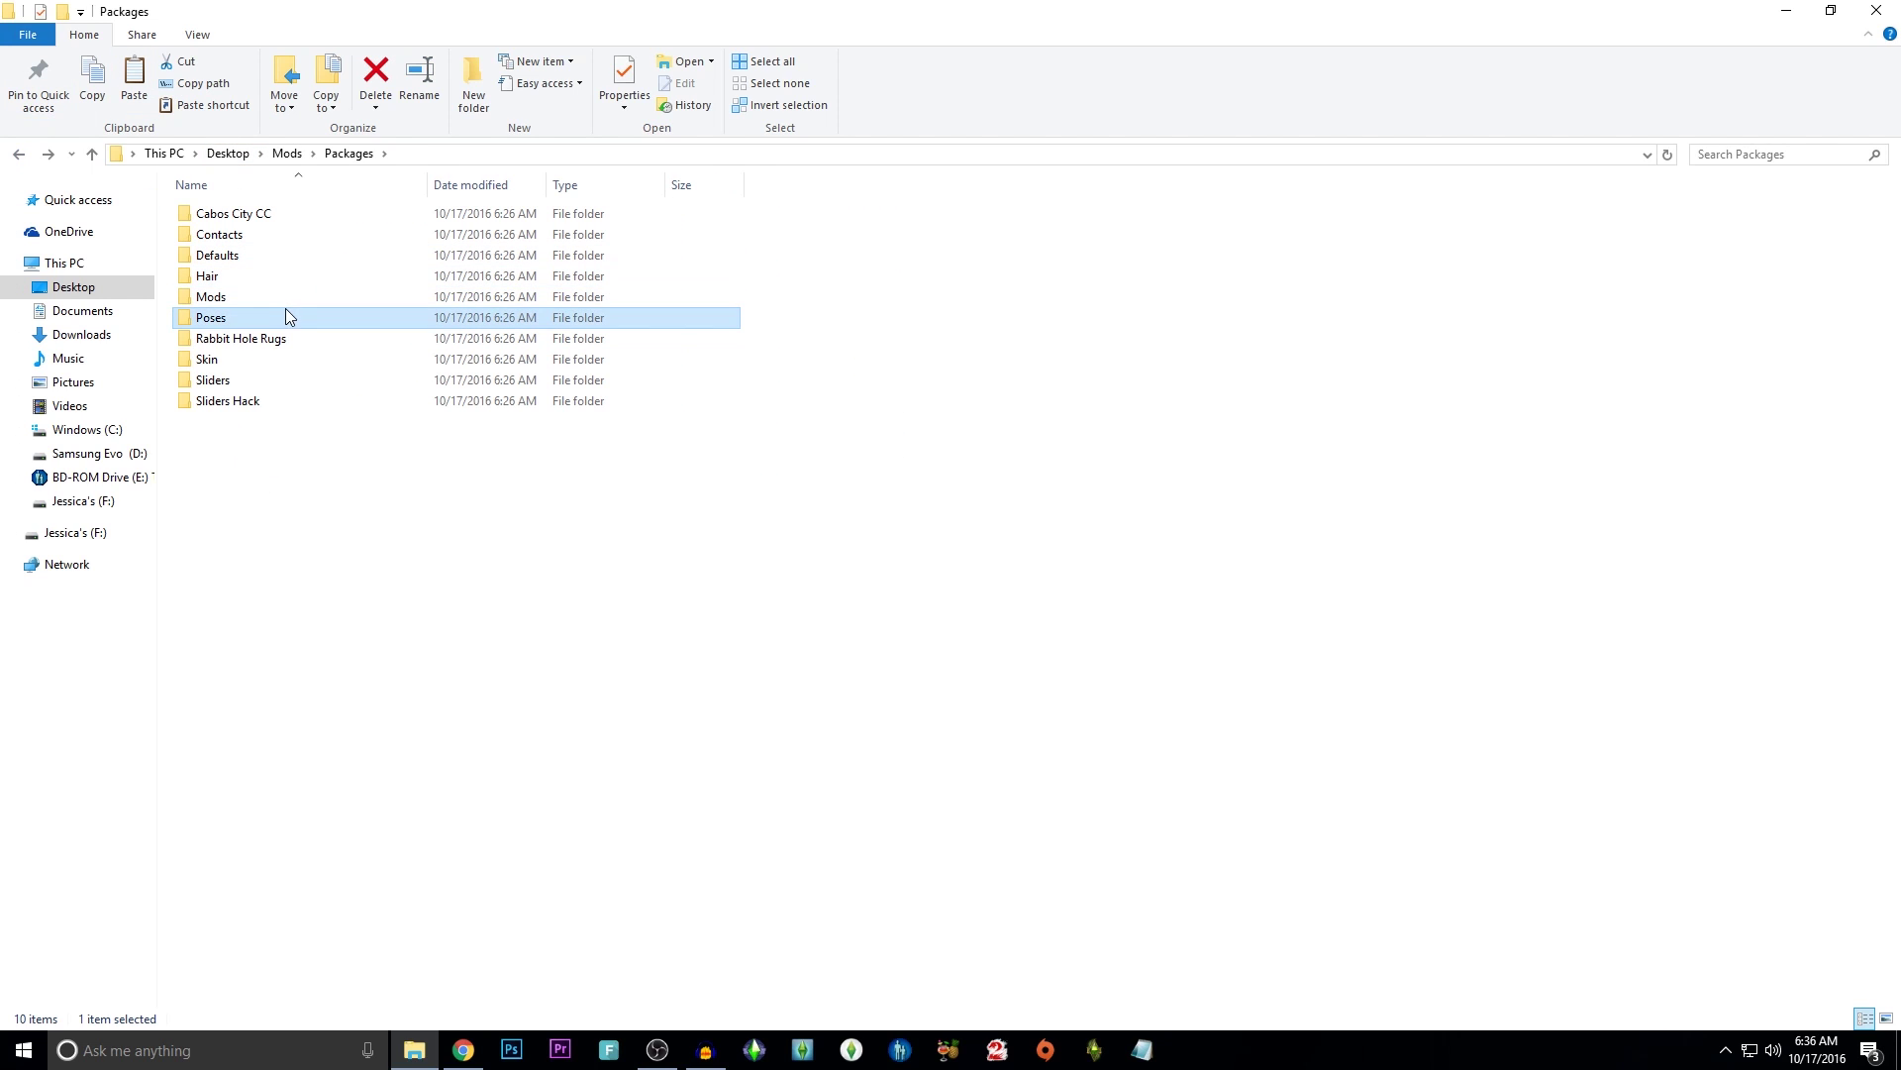
double_click(282, 297)
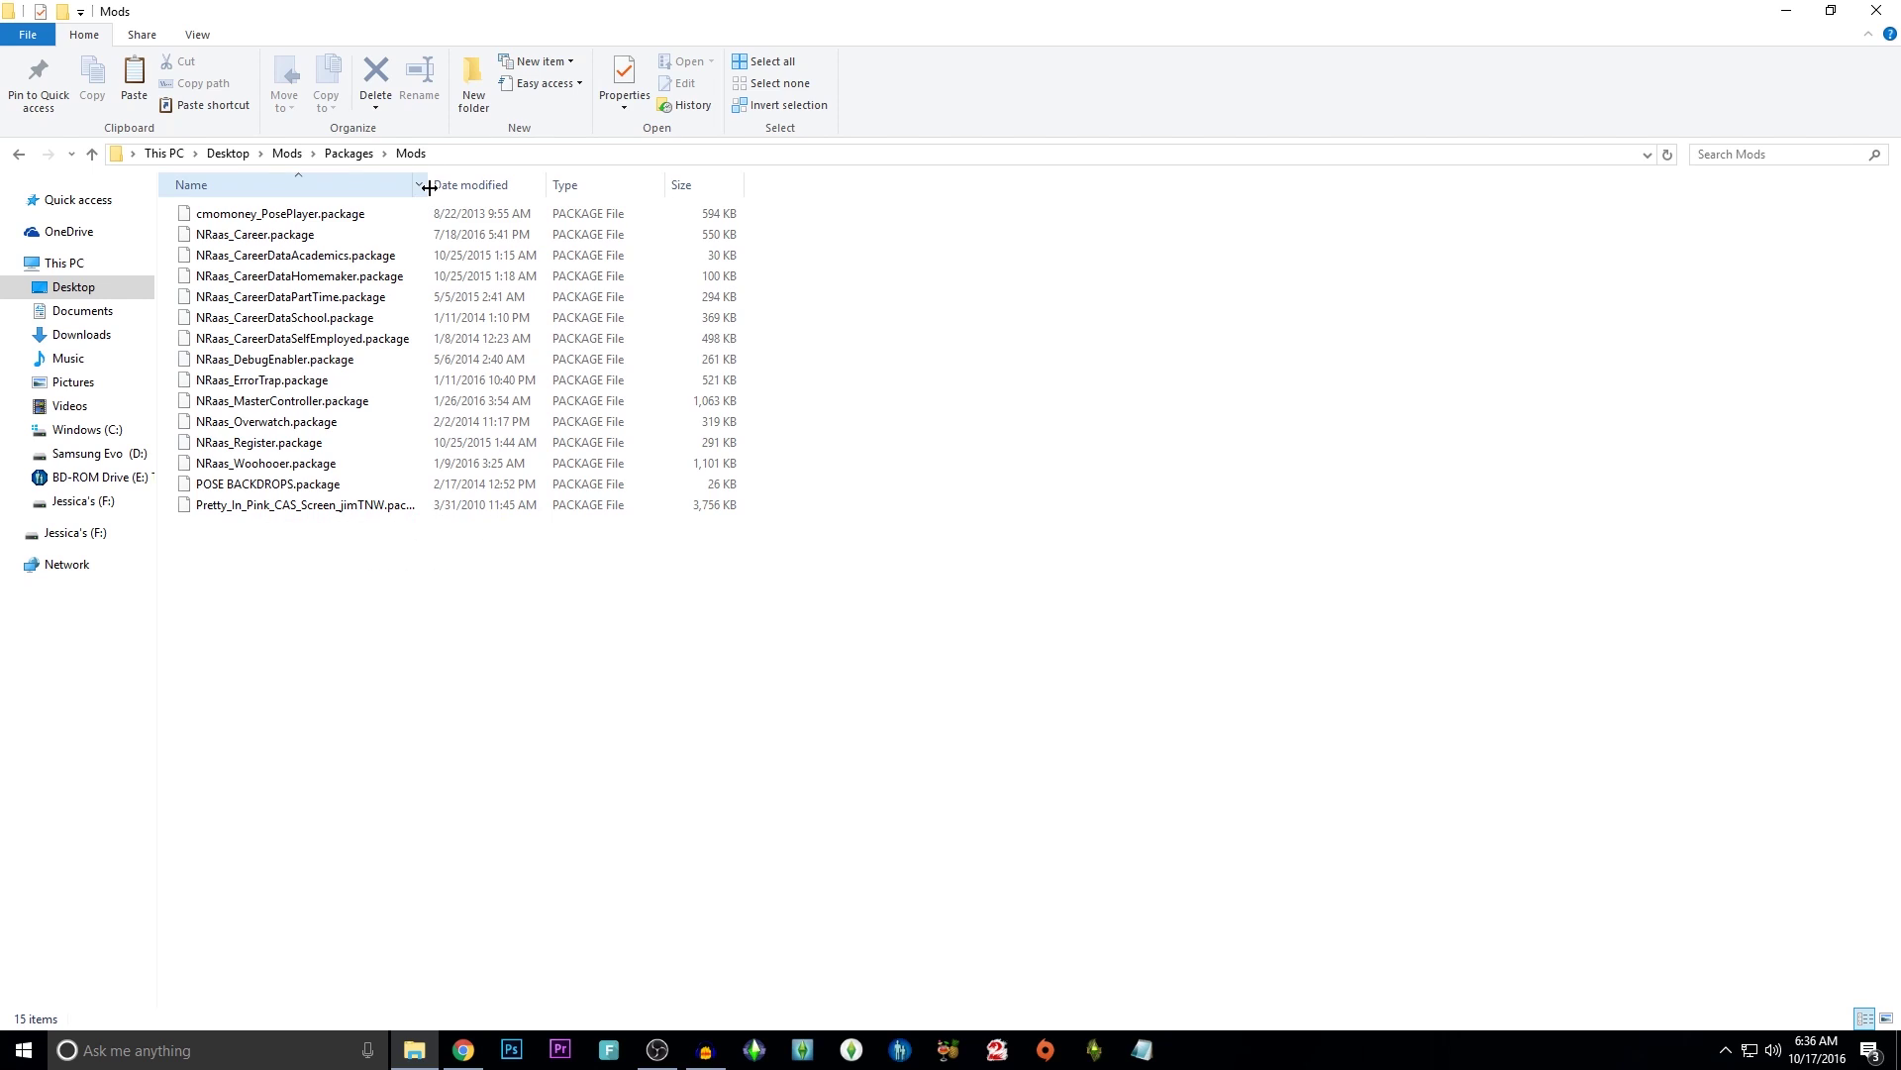
left_click_drag(429, 188, 544, 190)
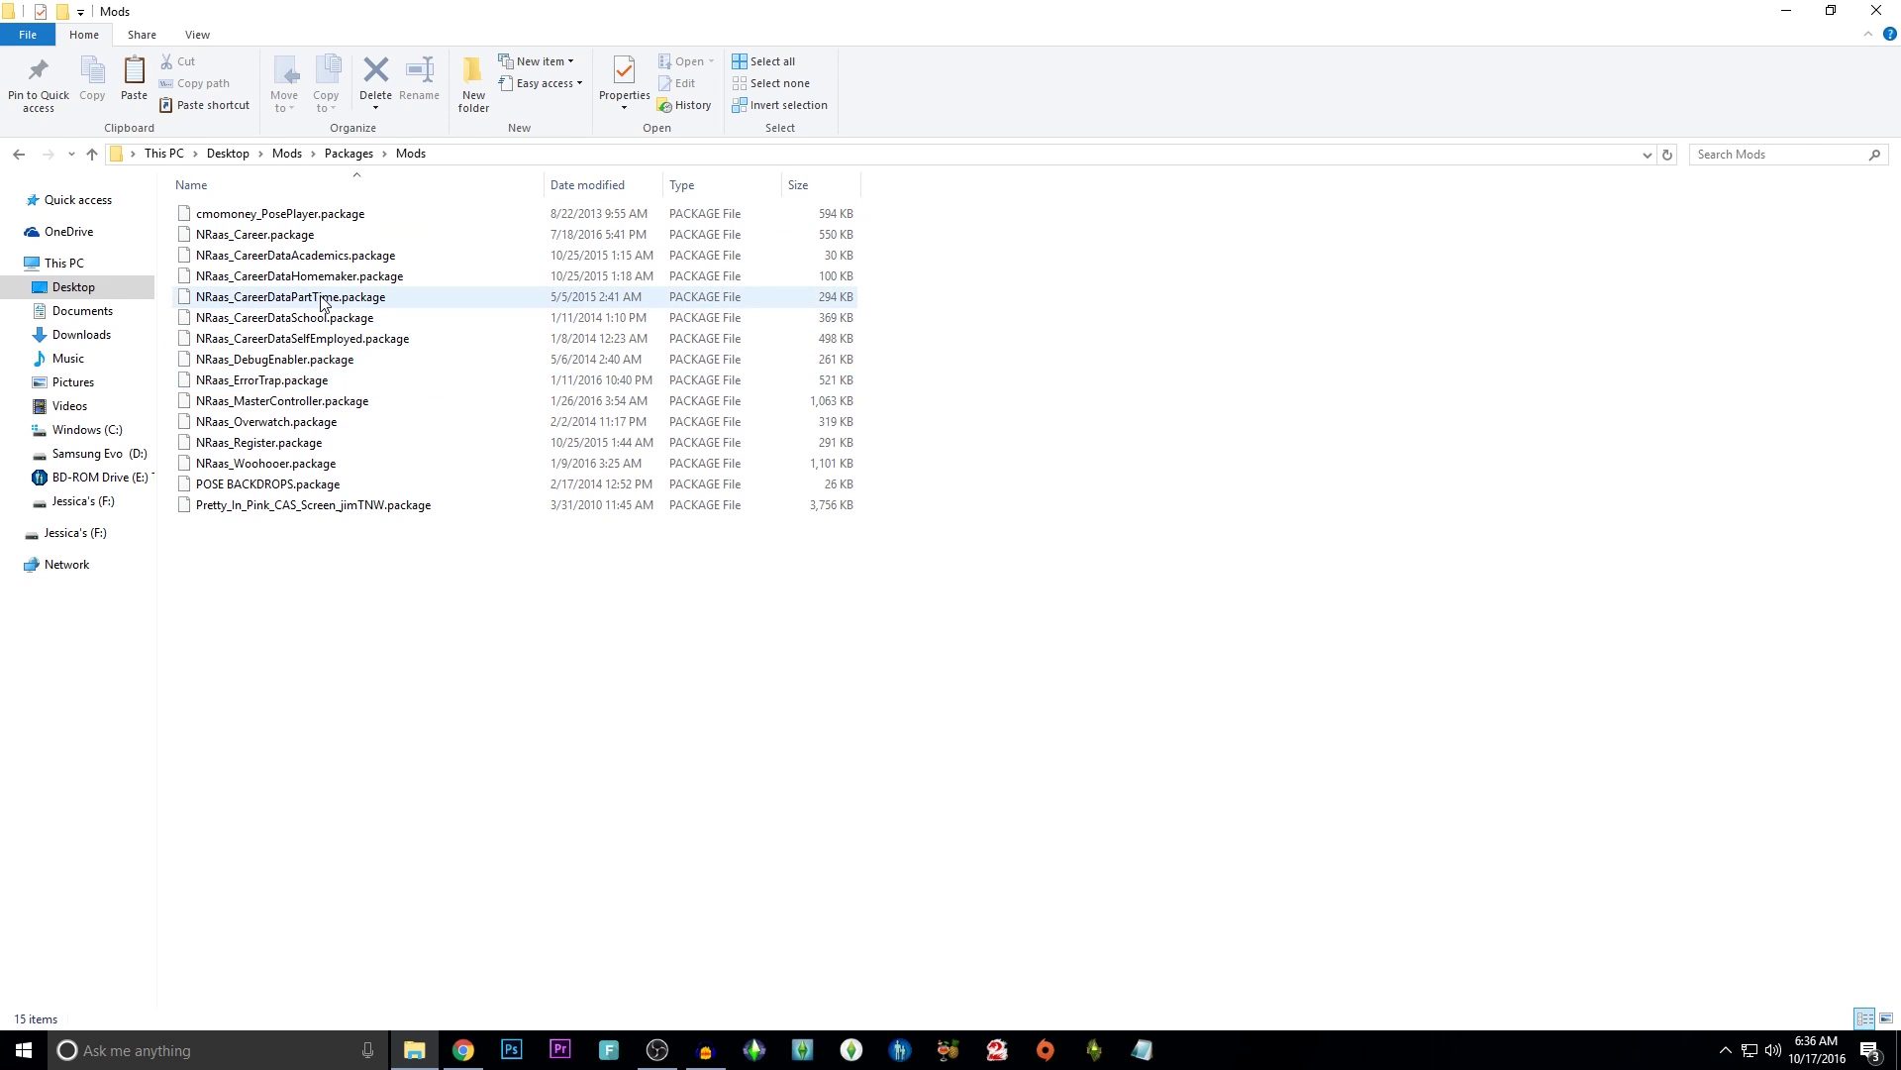
Return to the Packages folder under Documents > Electronic Arts > The Sims 3 > Mods
left_click(83, 432)
left_click(83, 310)
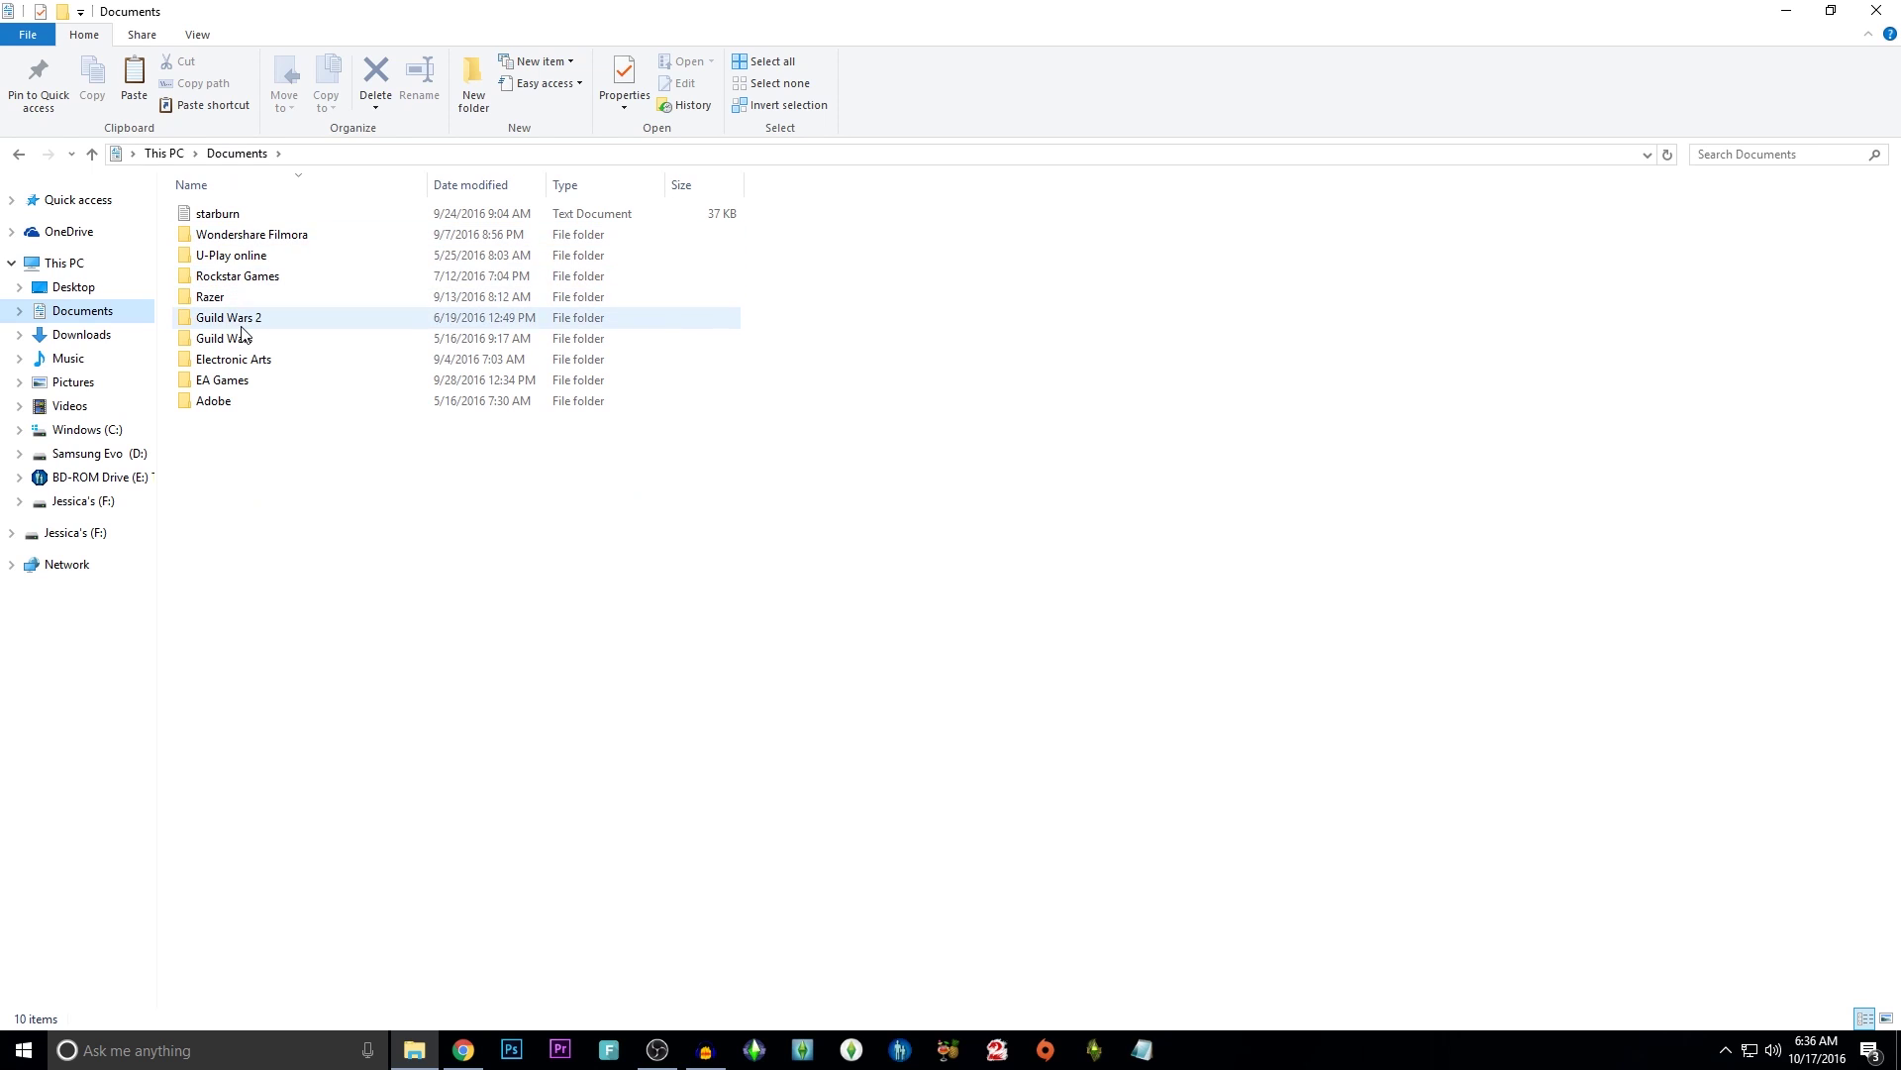
double_click(233, 358)
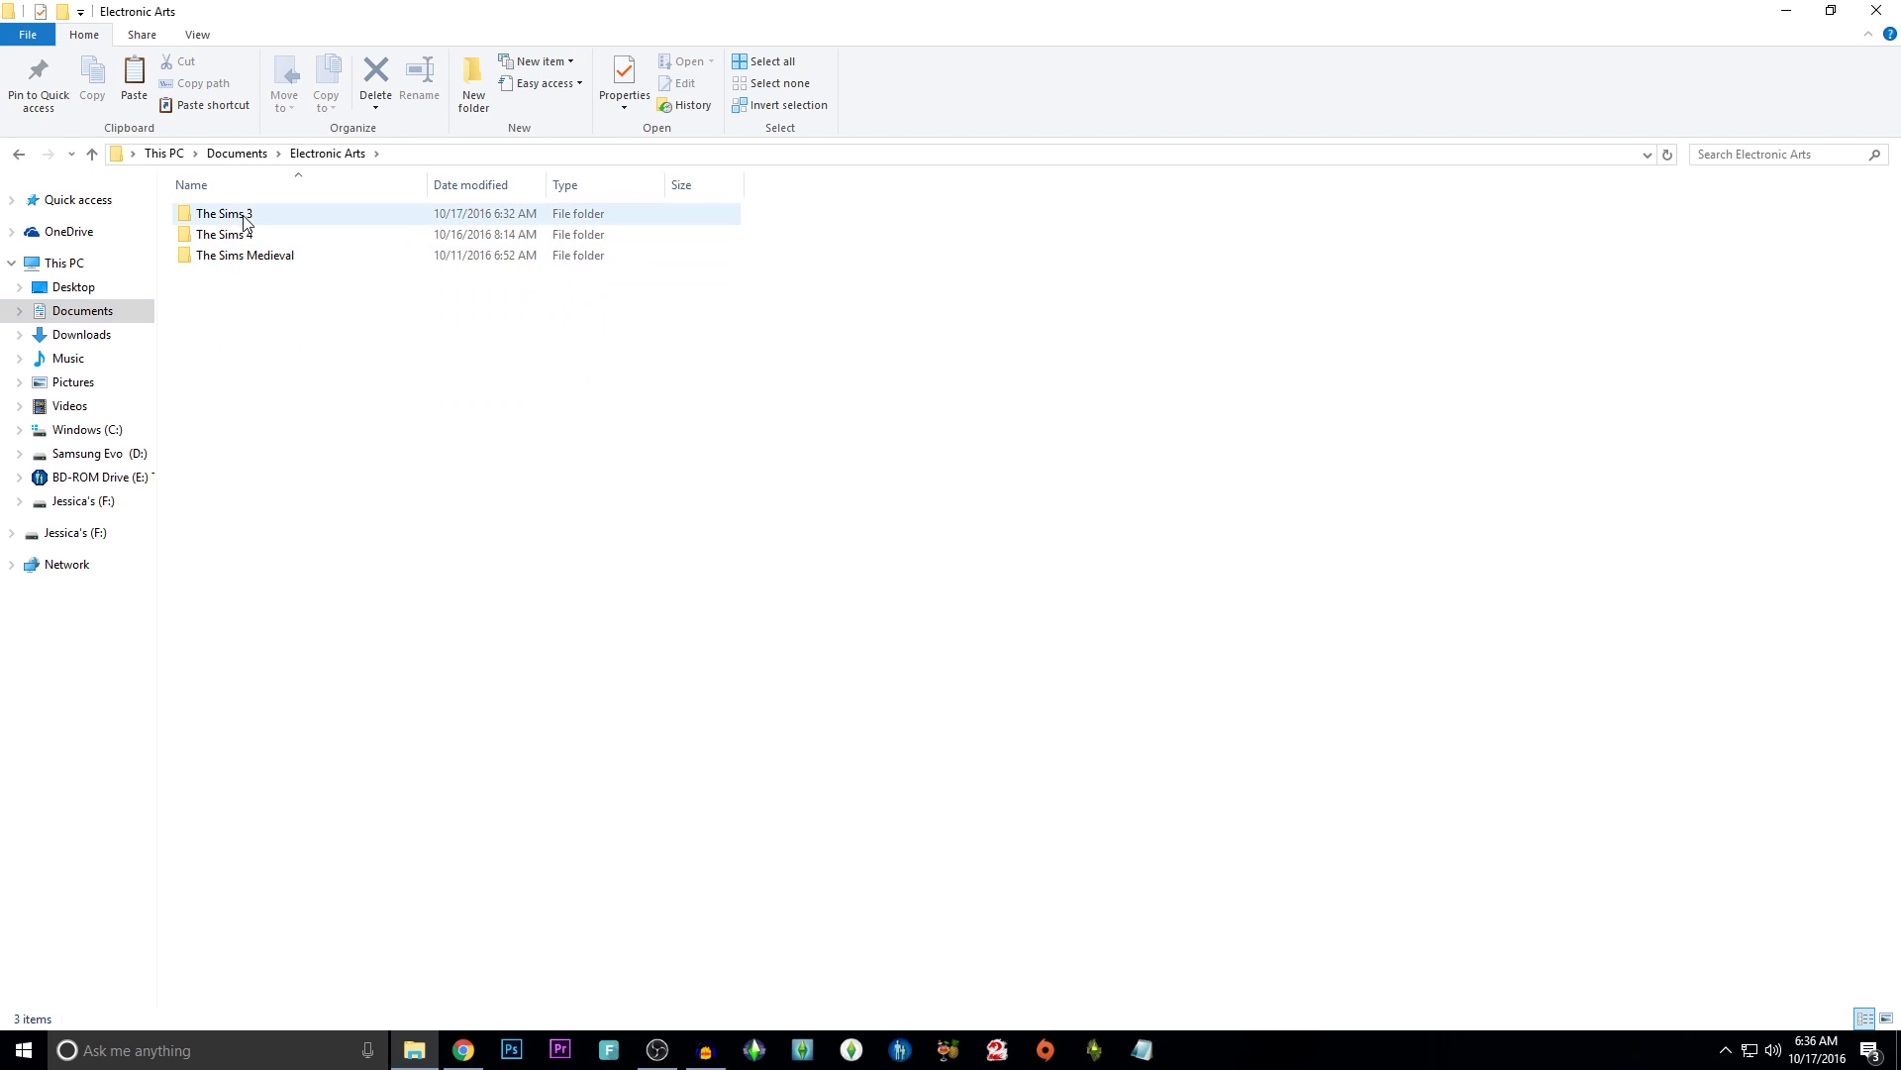
double_click(238, 218)
double_click(235, 462)
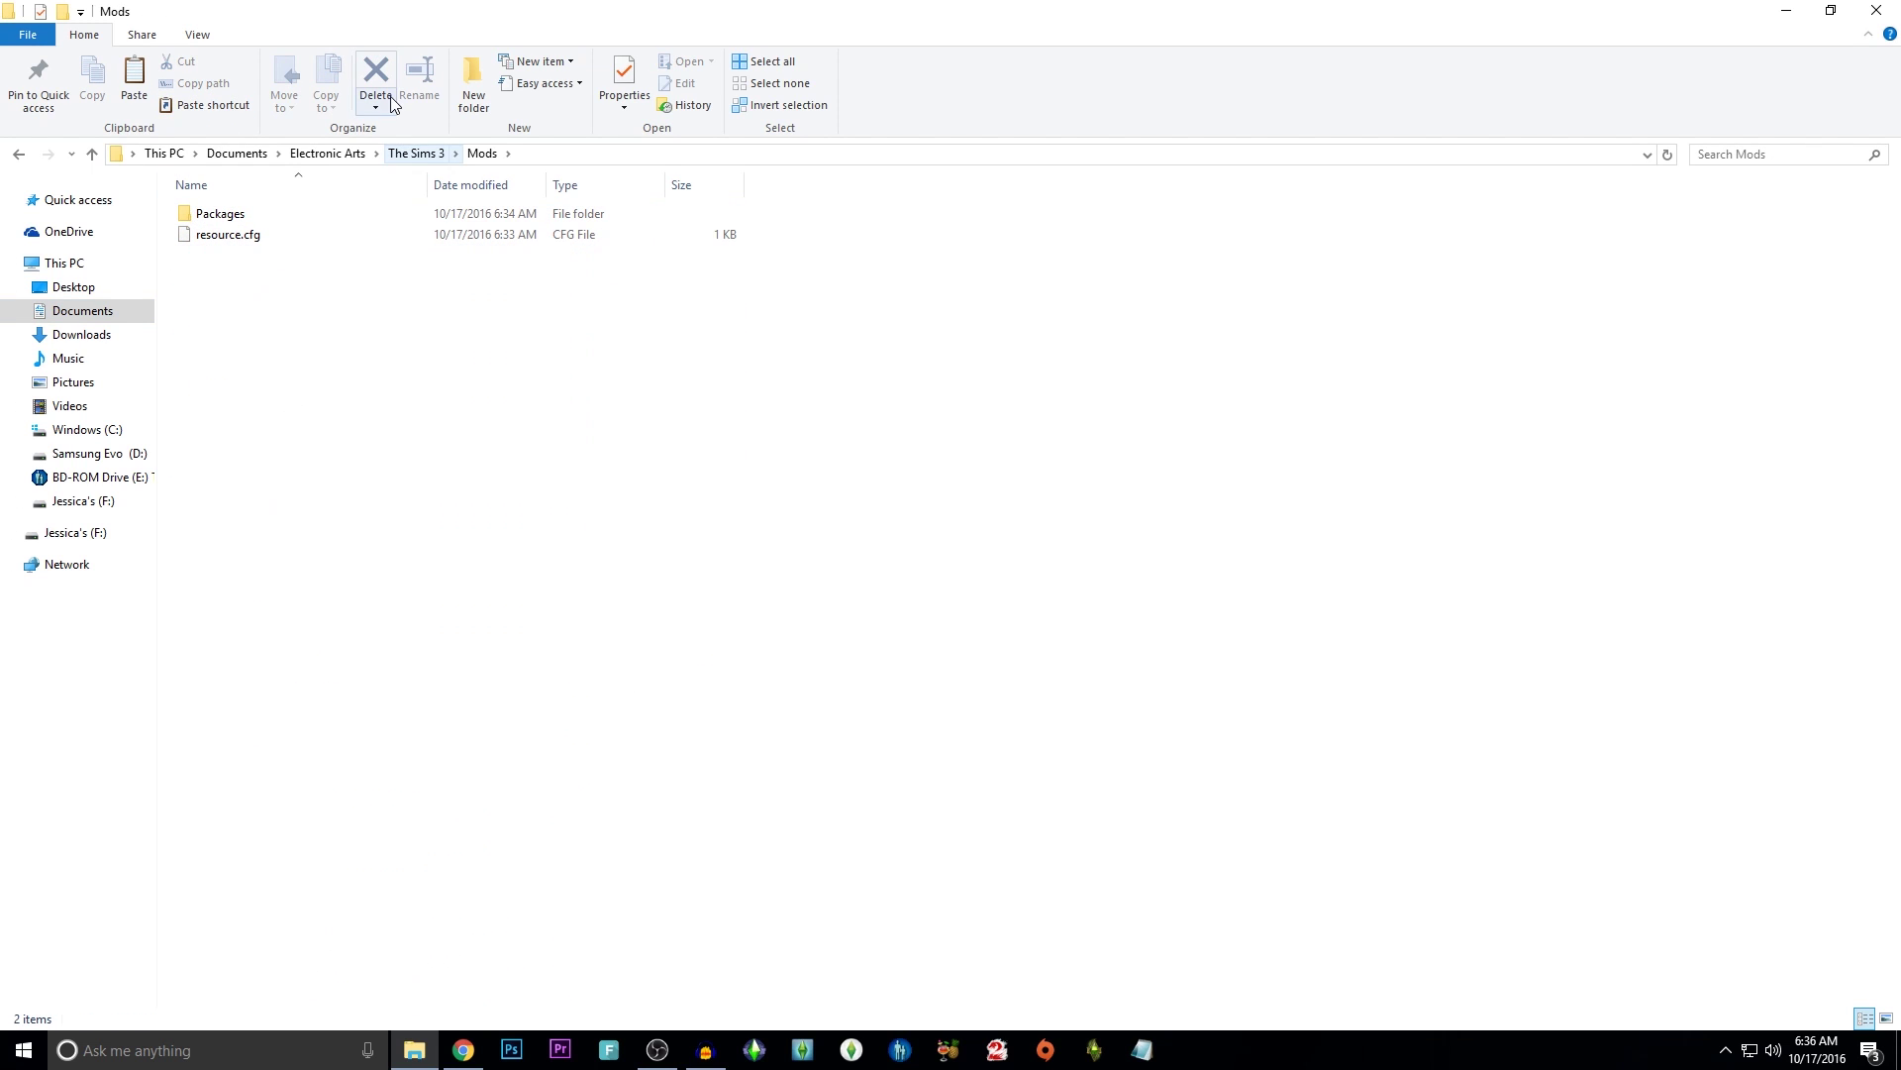
double_click(224, 214)
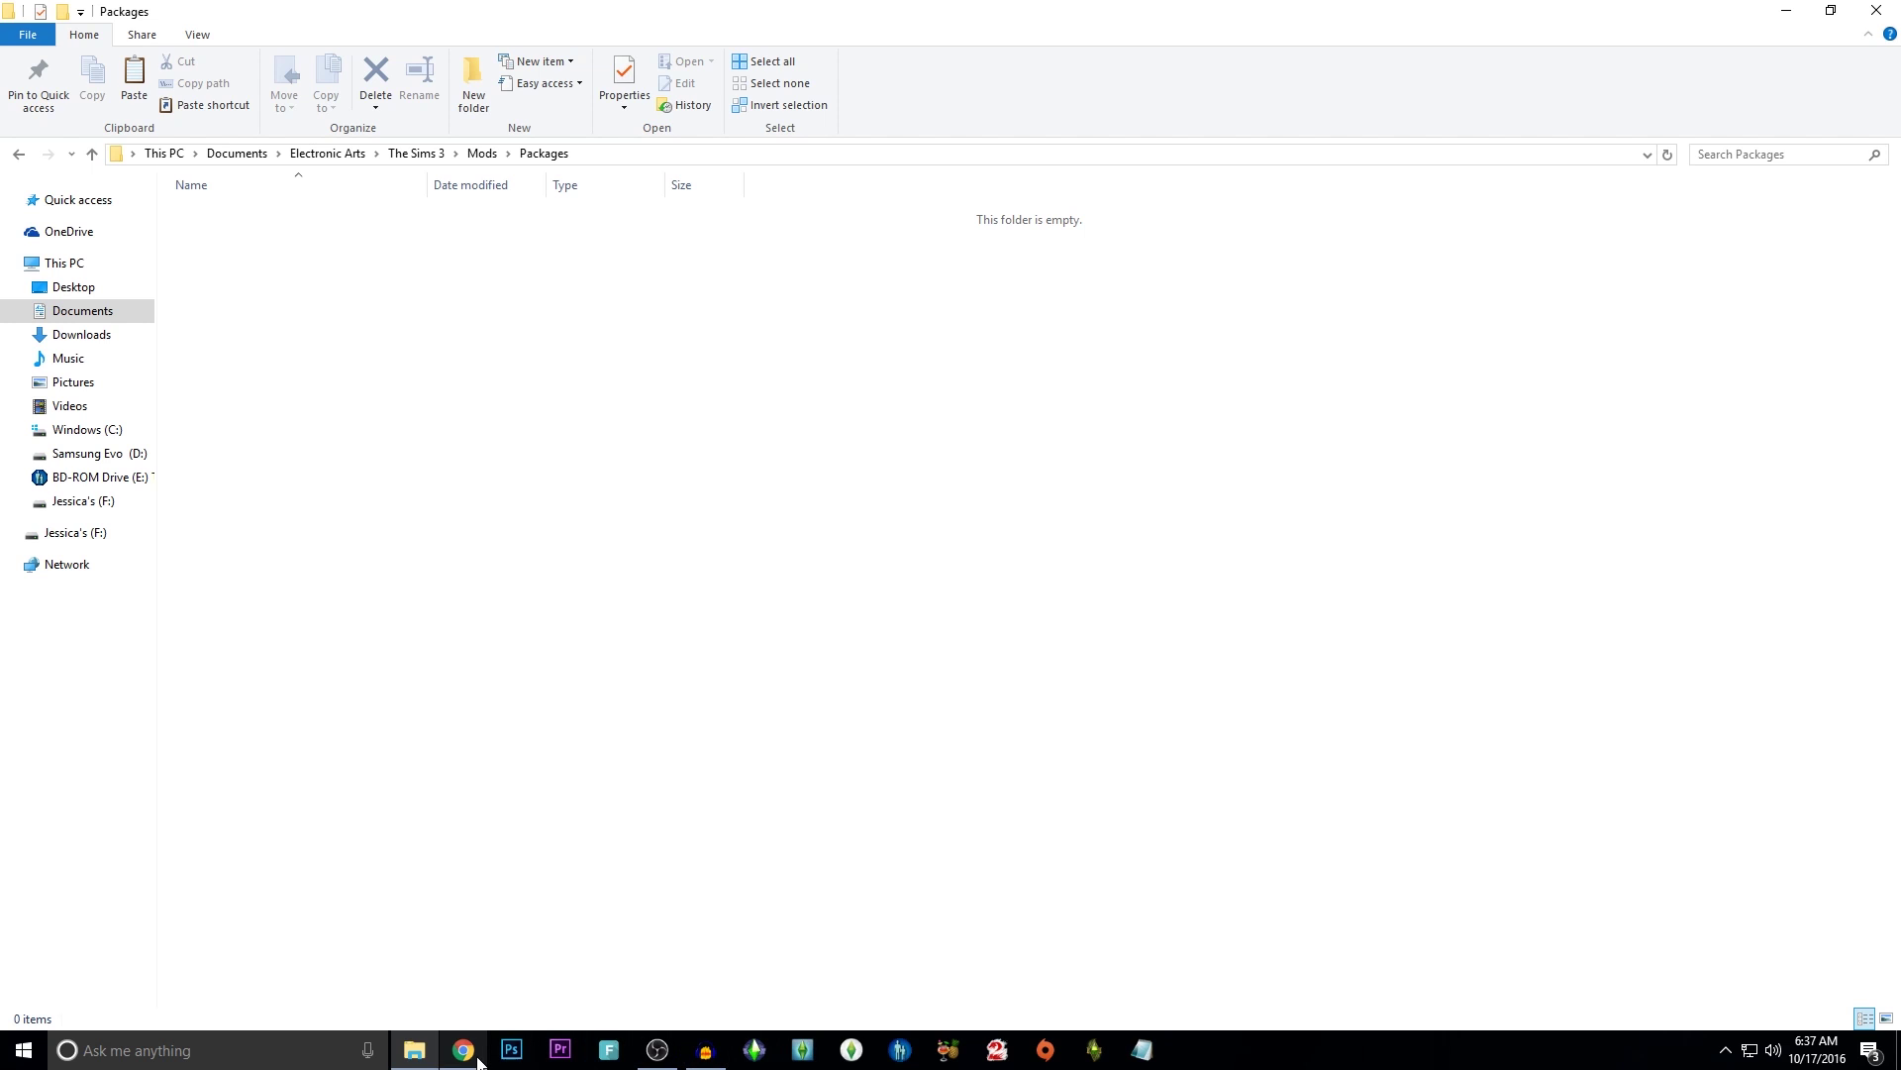
Switch to Chrome, search Google for "nraas master controller" and open the nraas - MasterController page
key("alt+Tab")
left_click(310, 55)
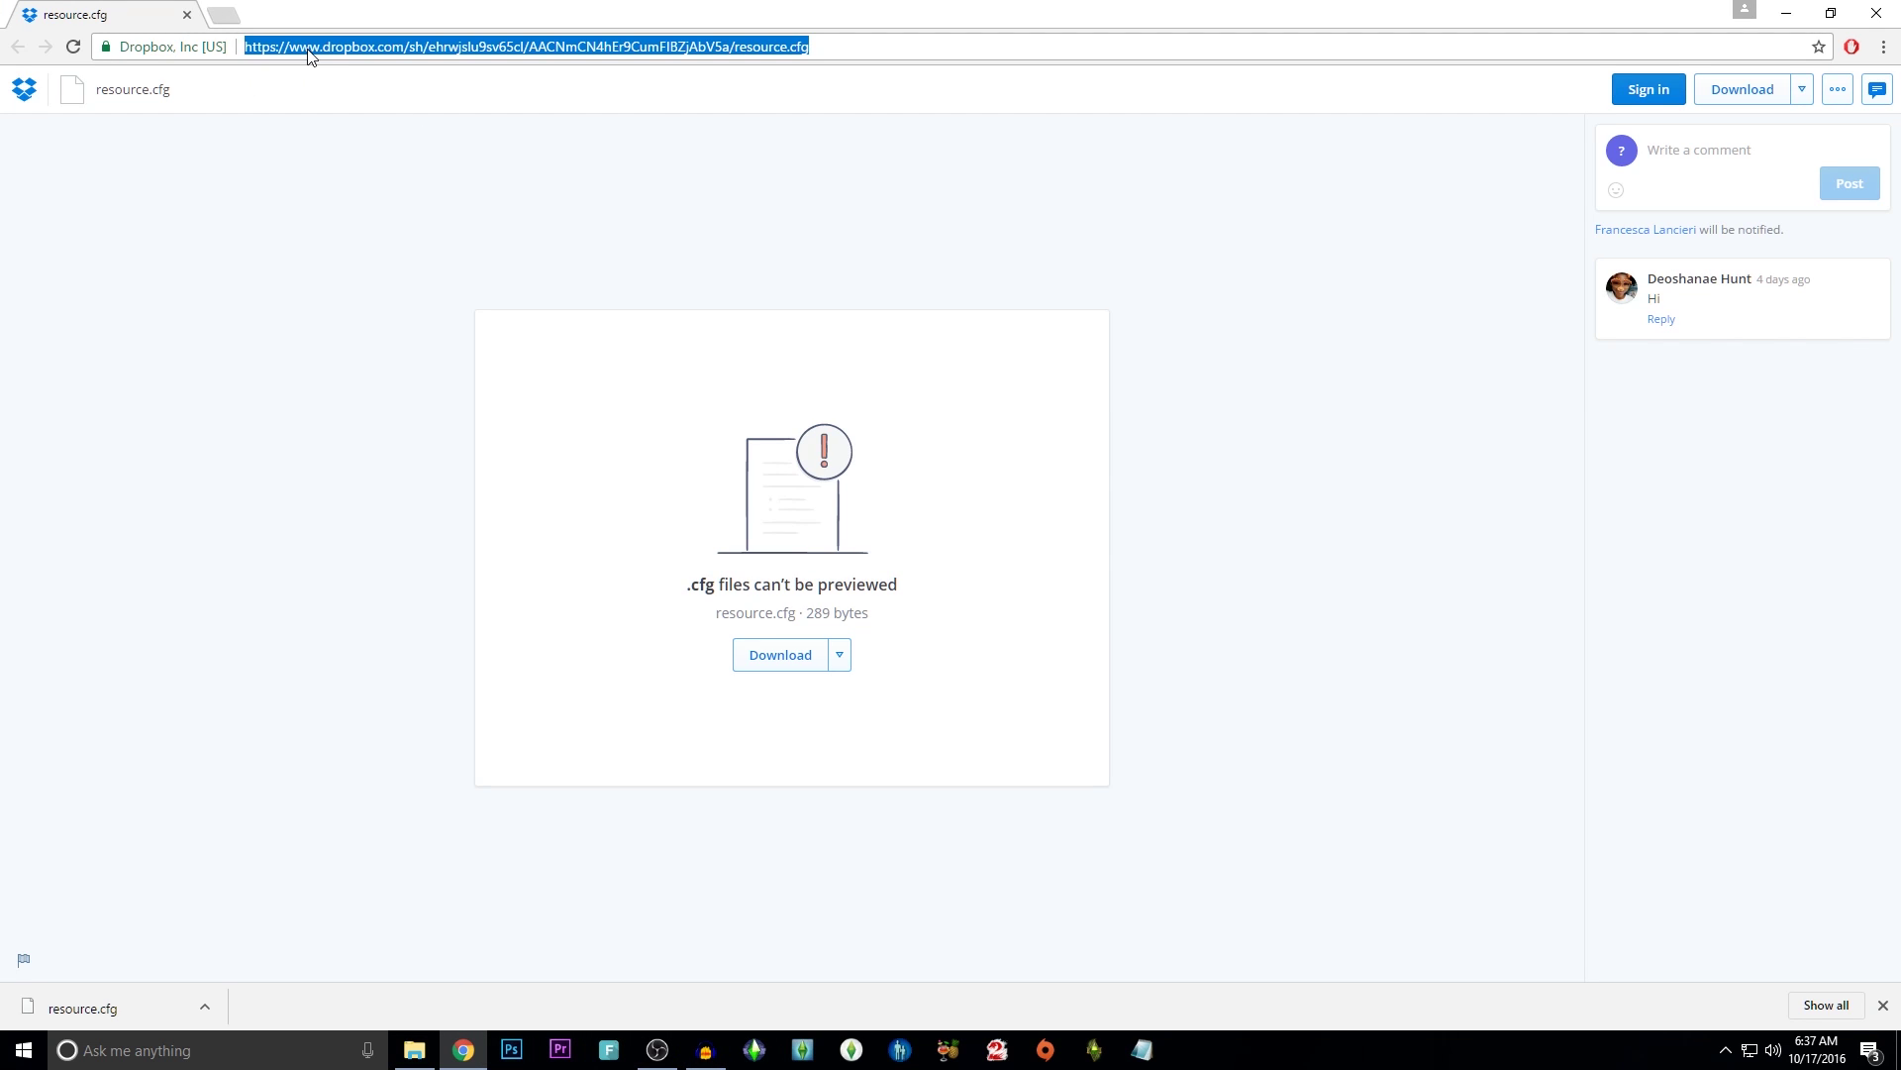
type("nra")
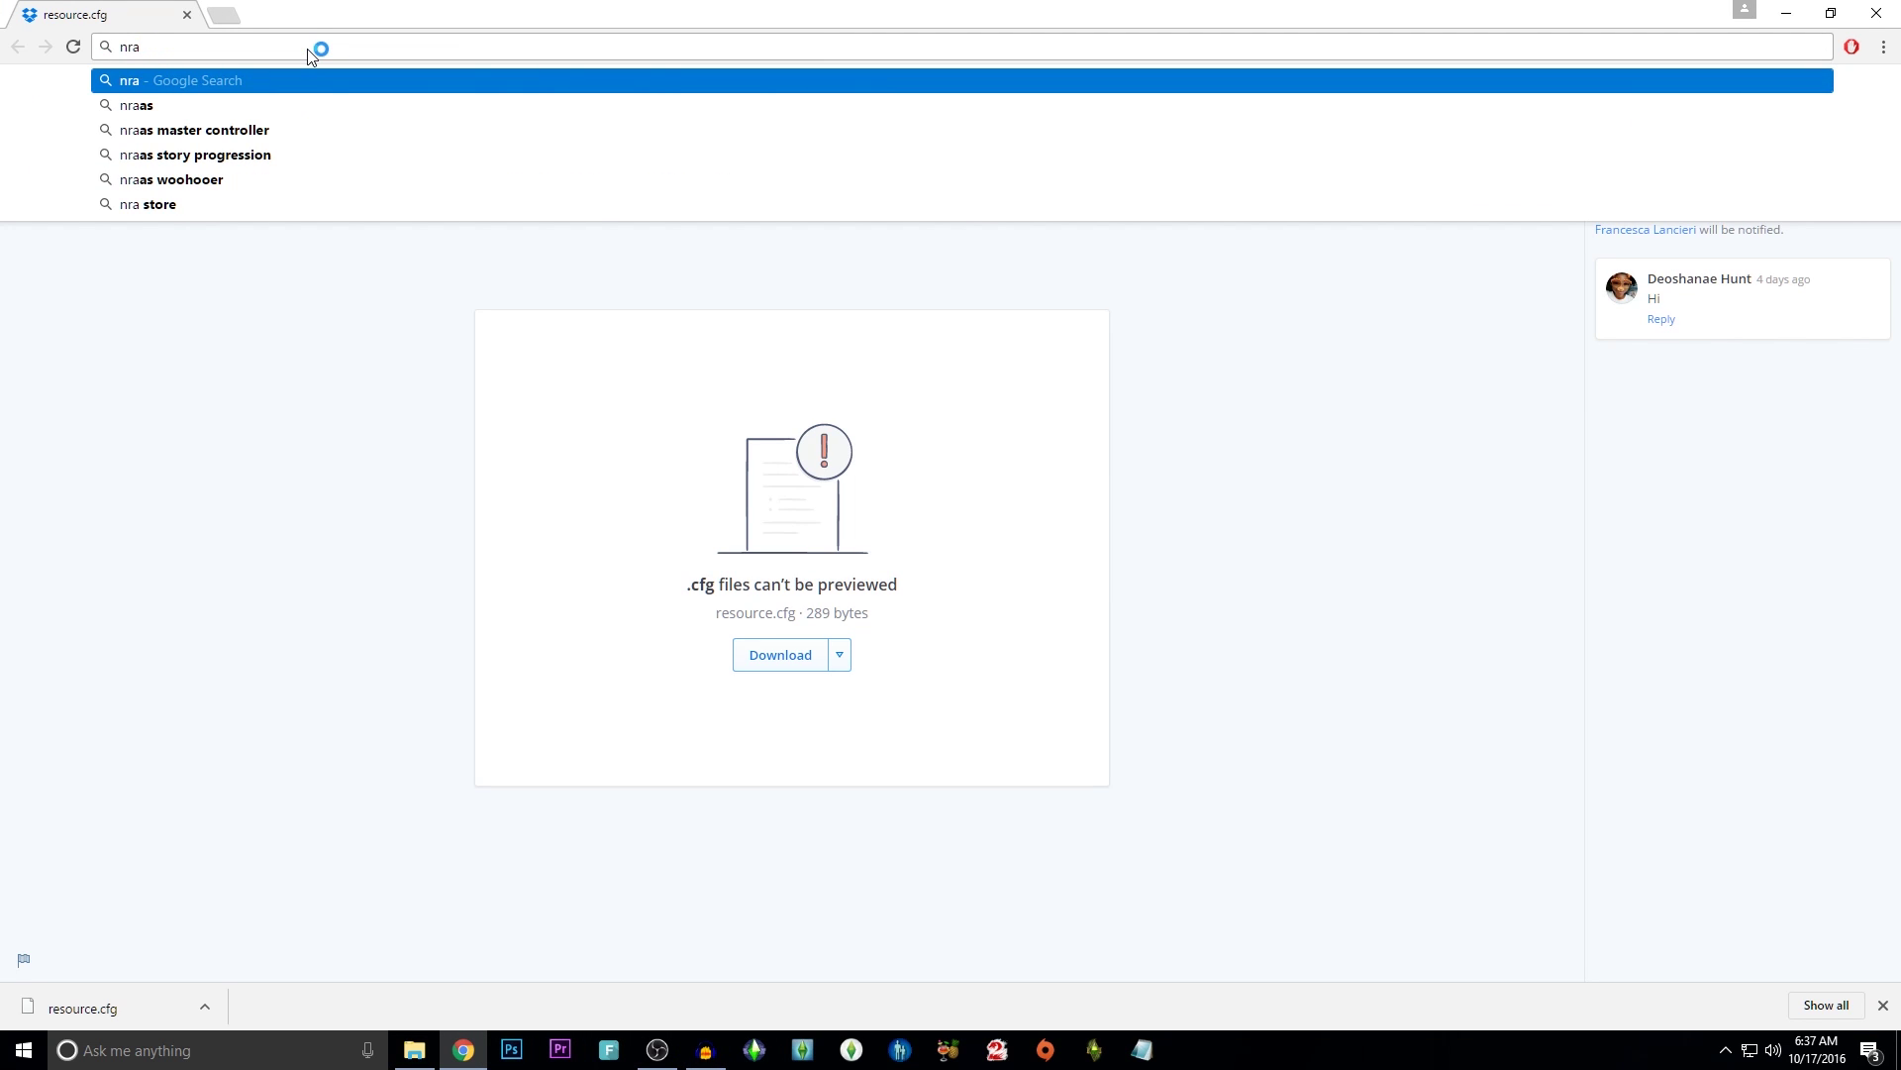
key("Down")
key("Down")
key("Return")
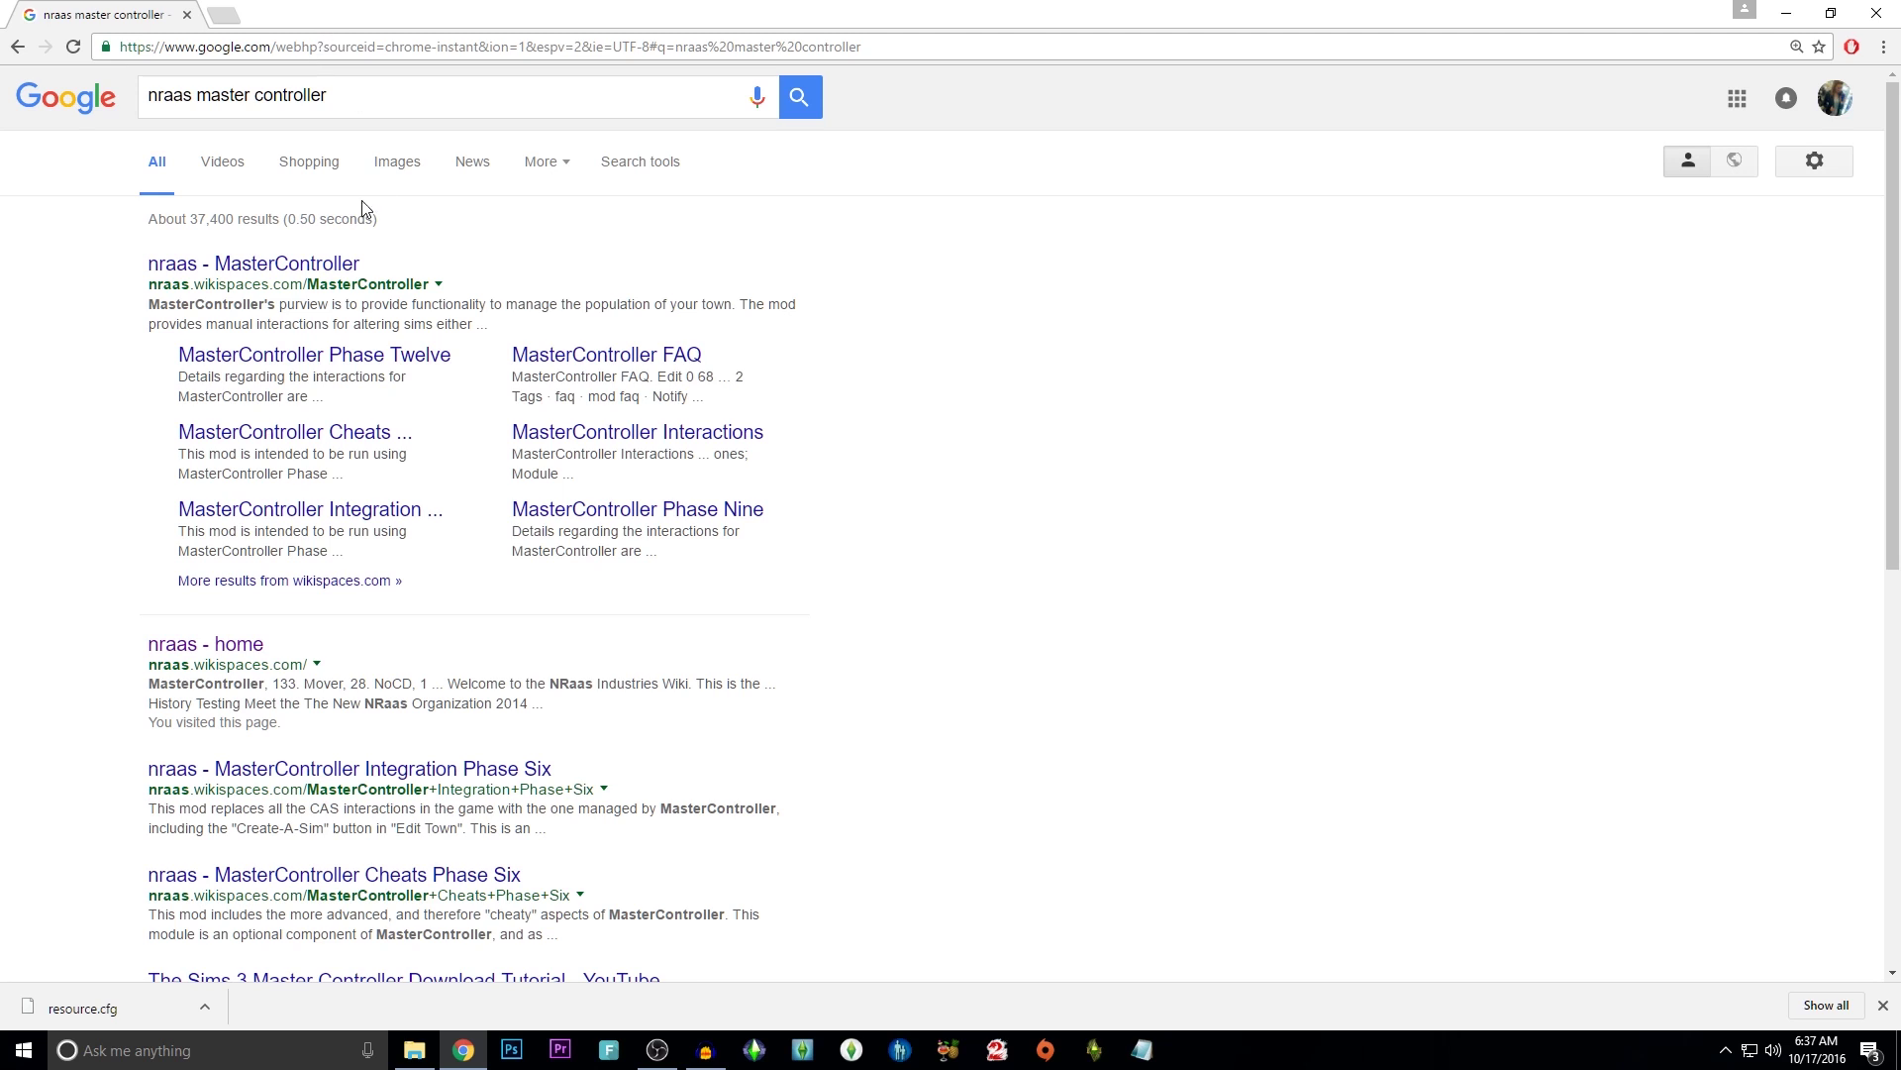
left_click(317, 265)
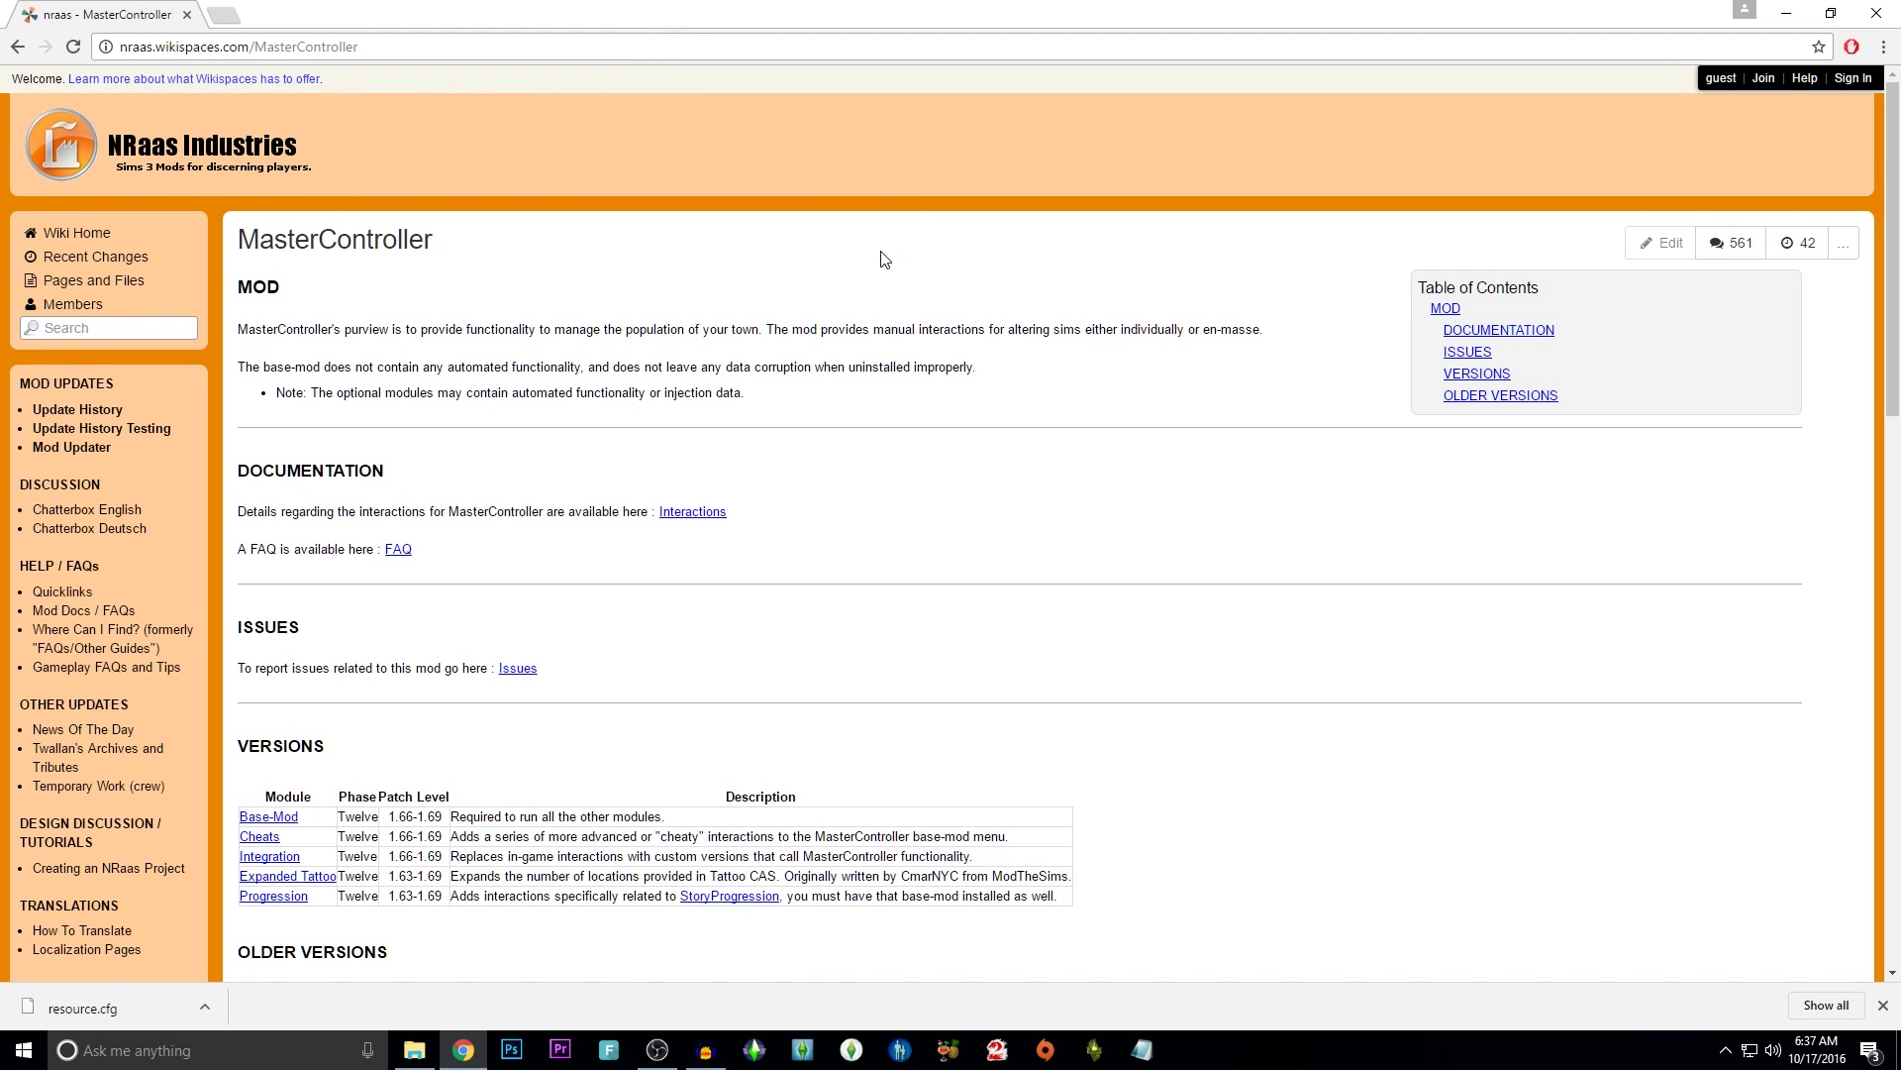
Review the MasterController versions and download NRaas_MasterController_V133.zip from the Base-Mod page for patch level 1.66-1.69
scroll(484, 677, "down", 2)
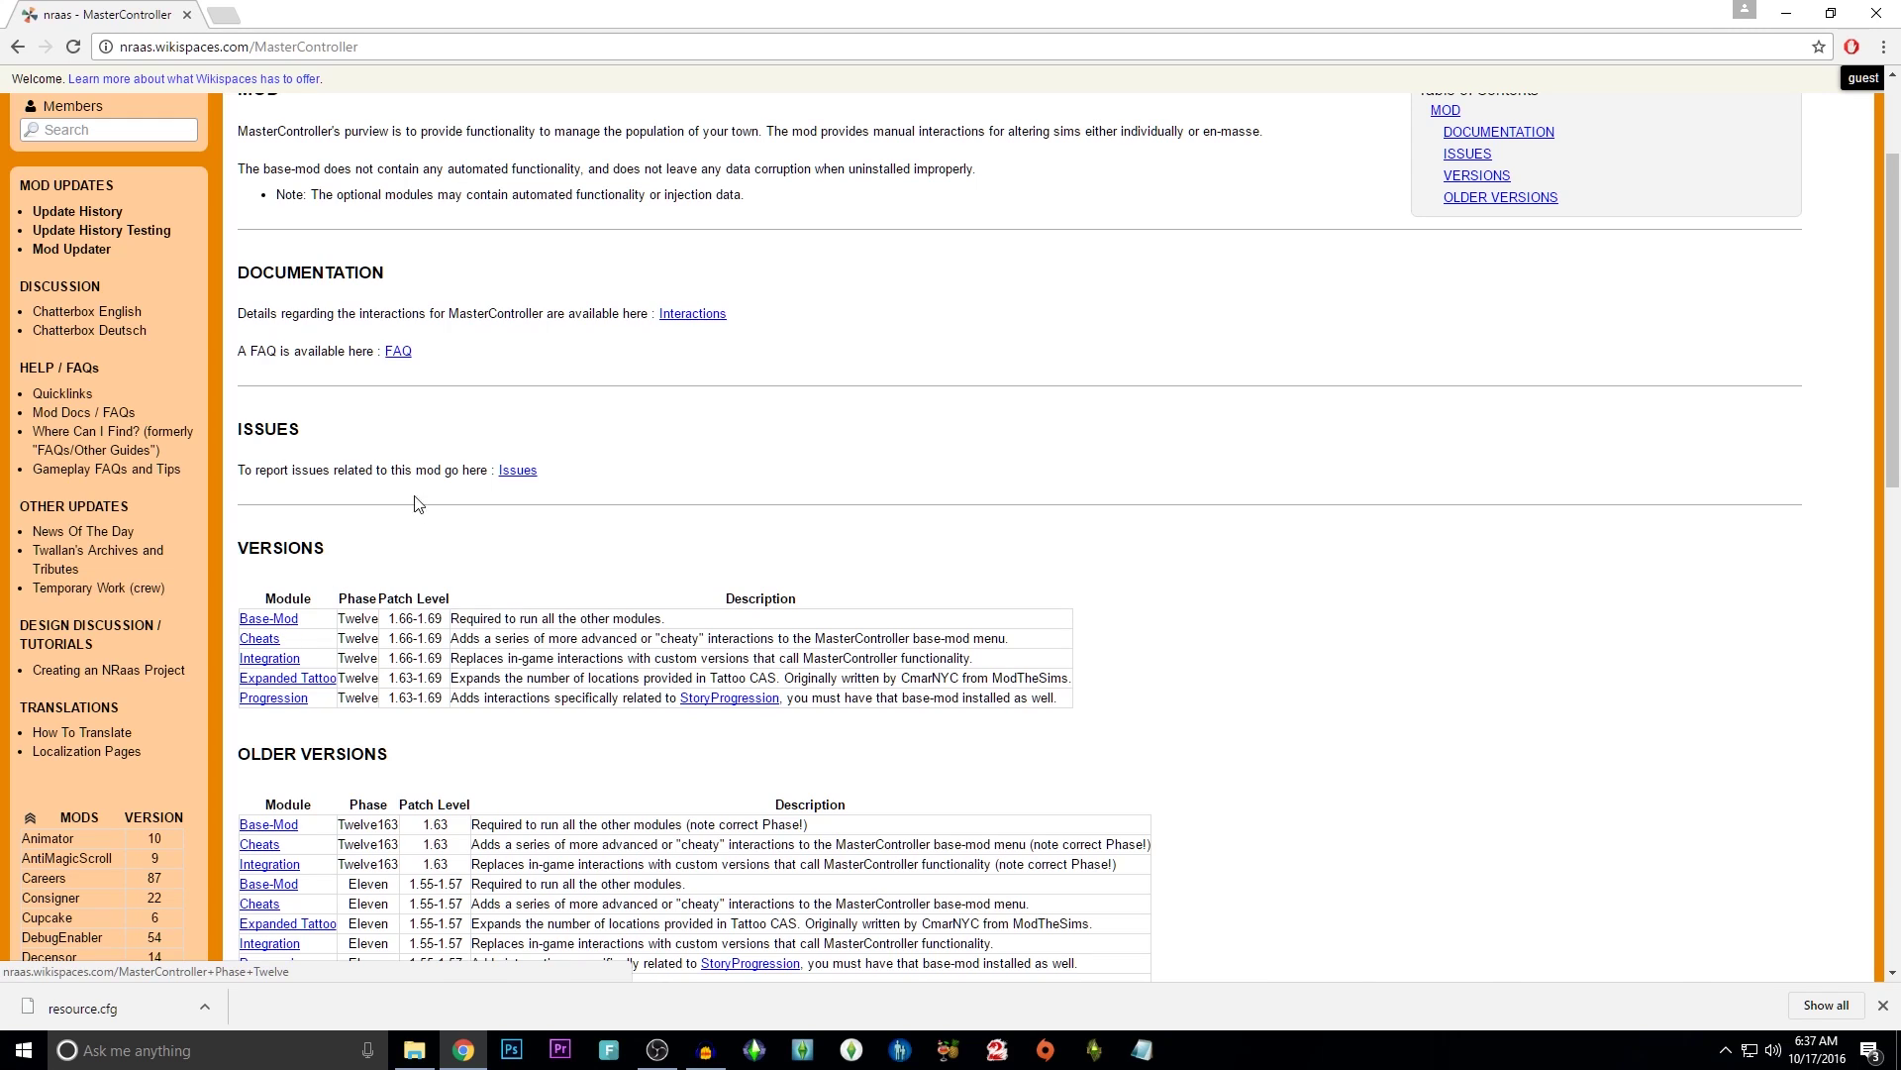
scroll(192, 355, "down", 5)
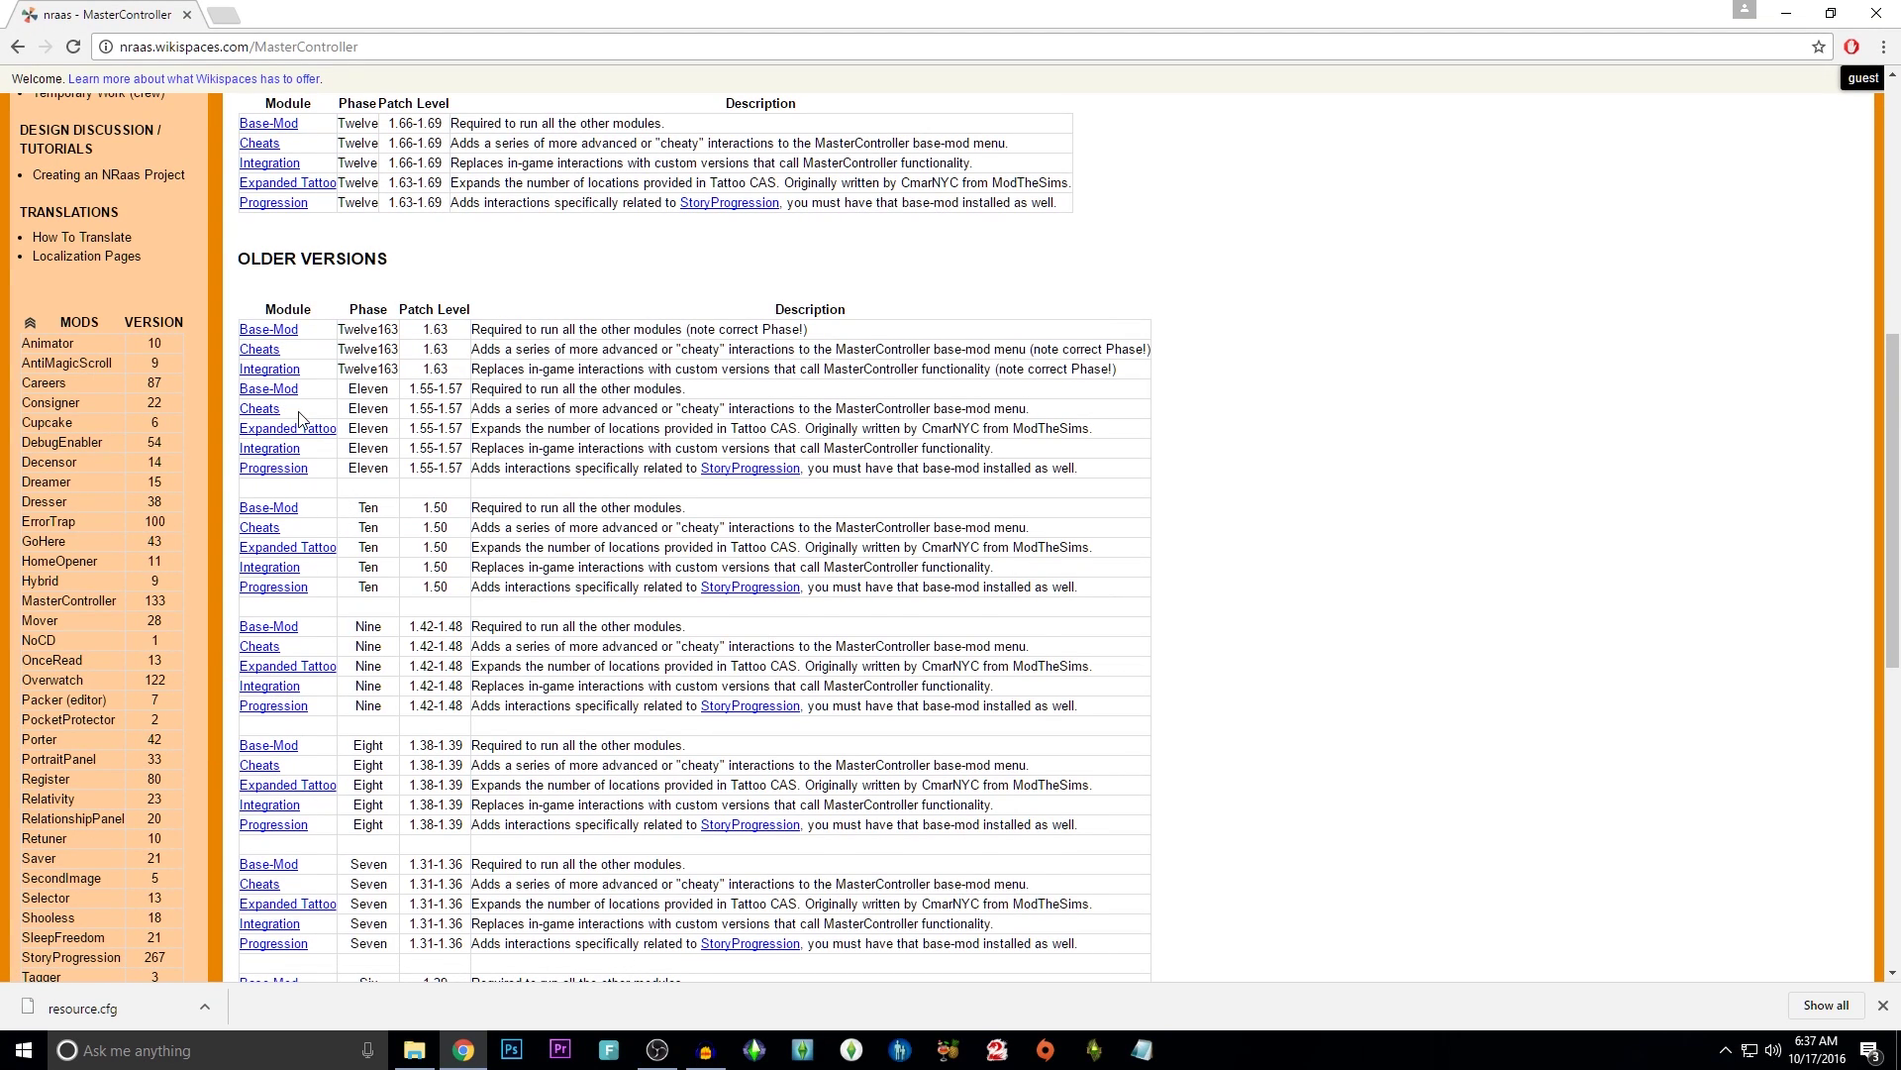
scroll(172, 497, "down", 2)
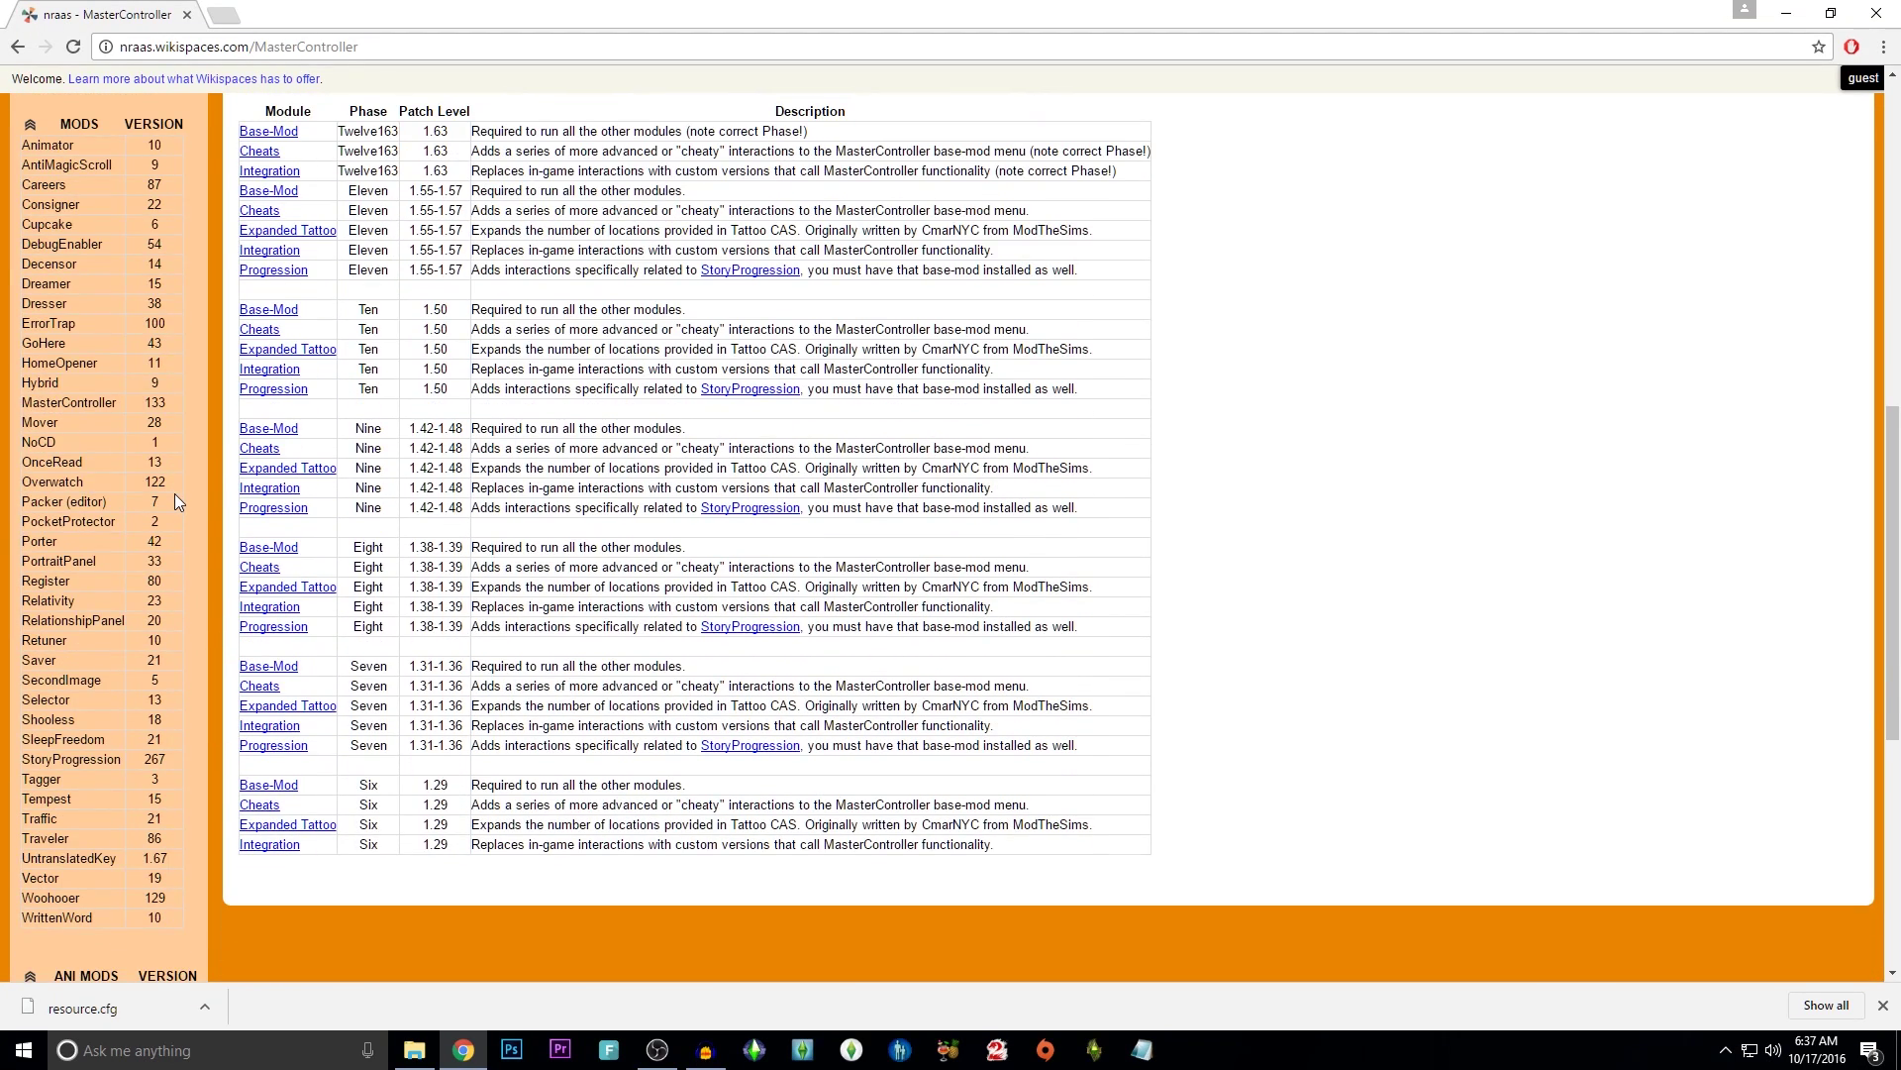
scroll(175, 493, "up", 5)
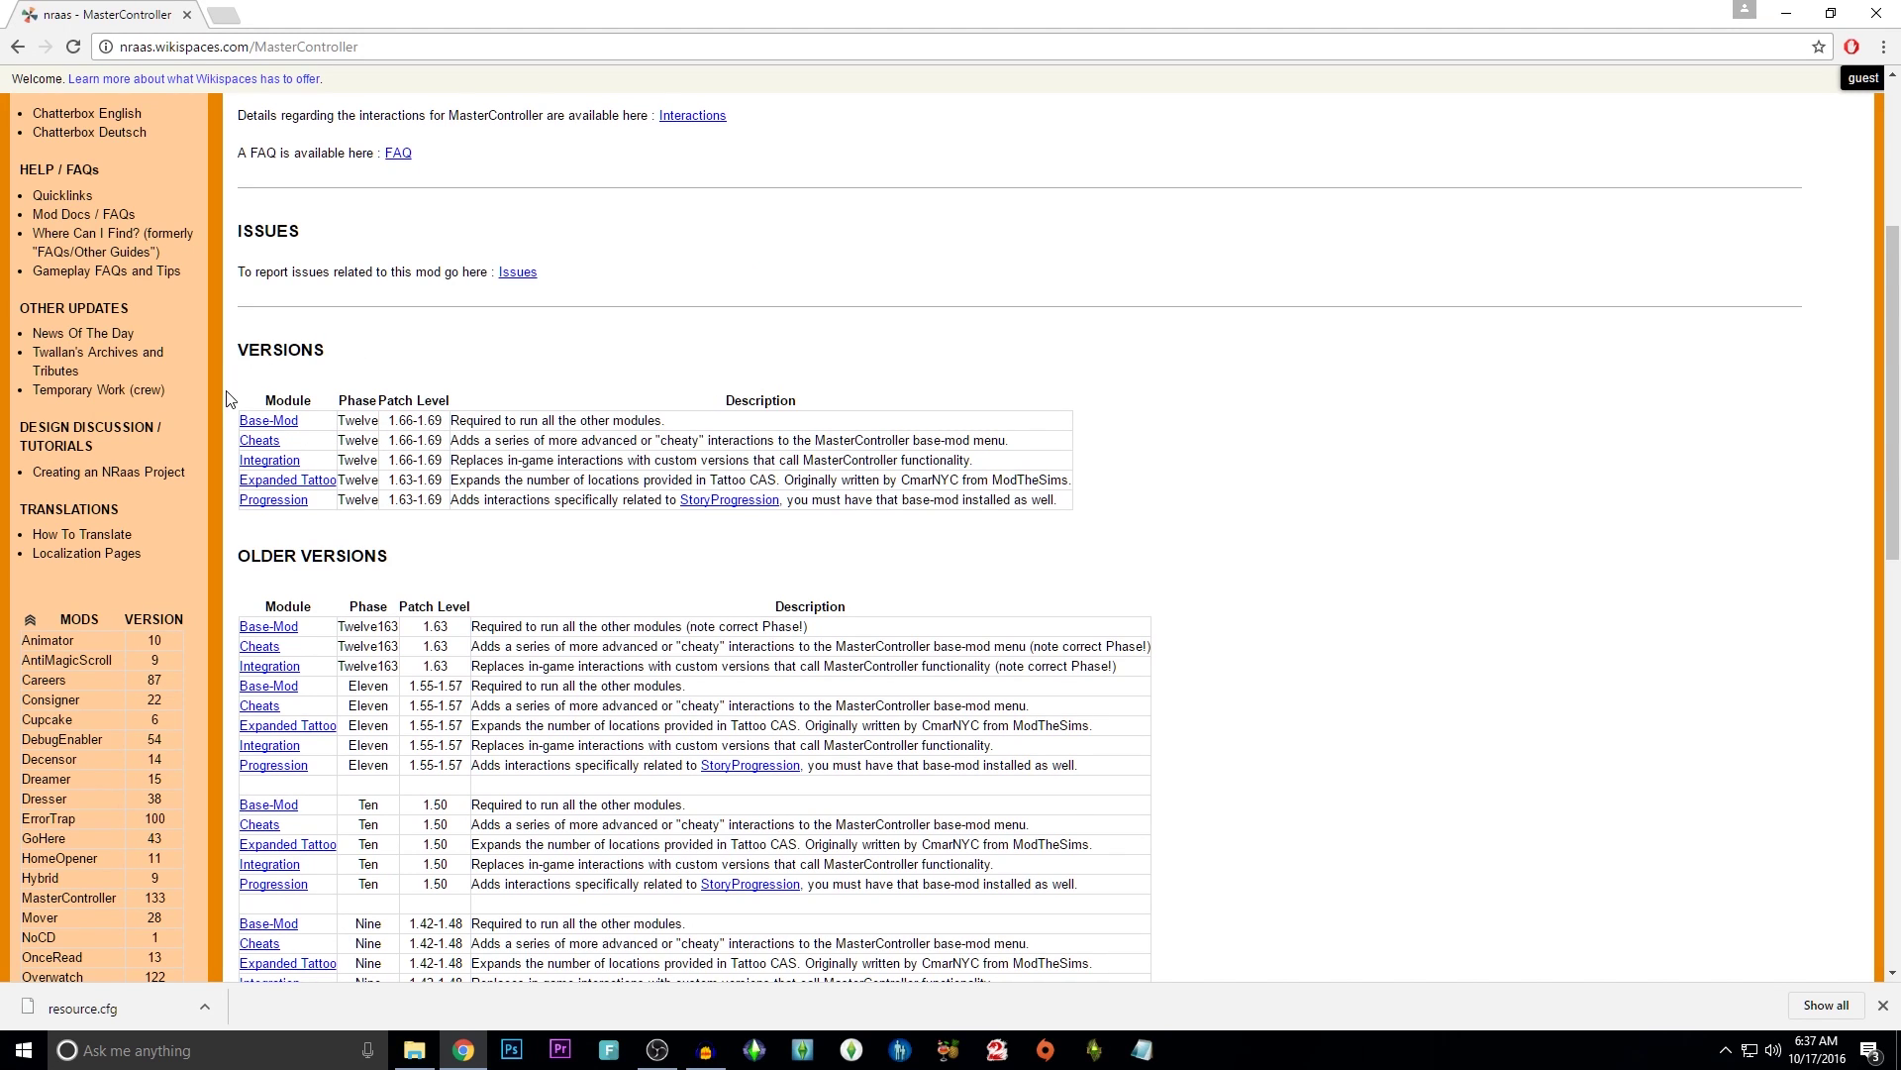
left_click_drag(232, 397, 1125, 535)
left_click(1125, 535)
left_click(271, 423)
scroll(393, 536, "down", 10)
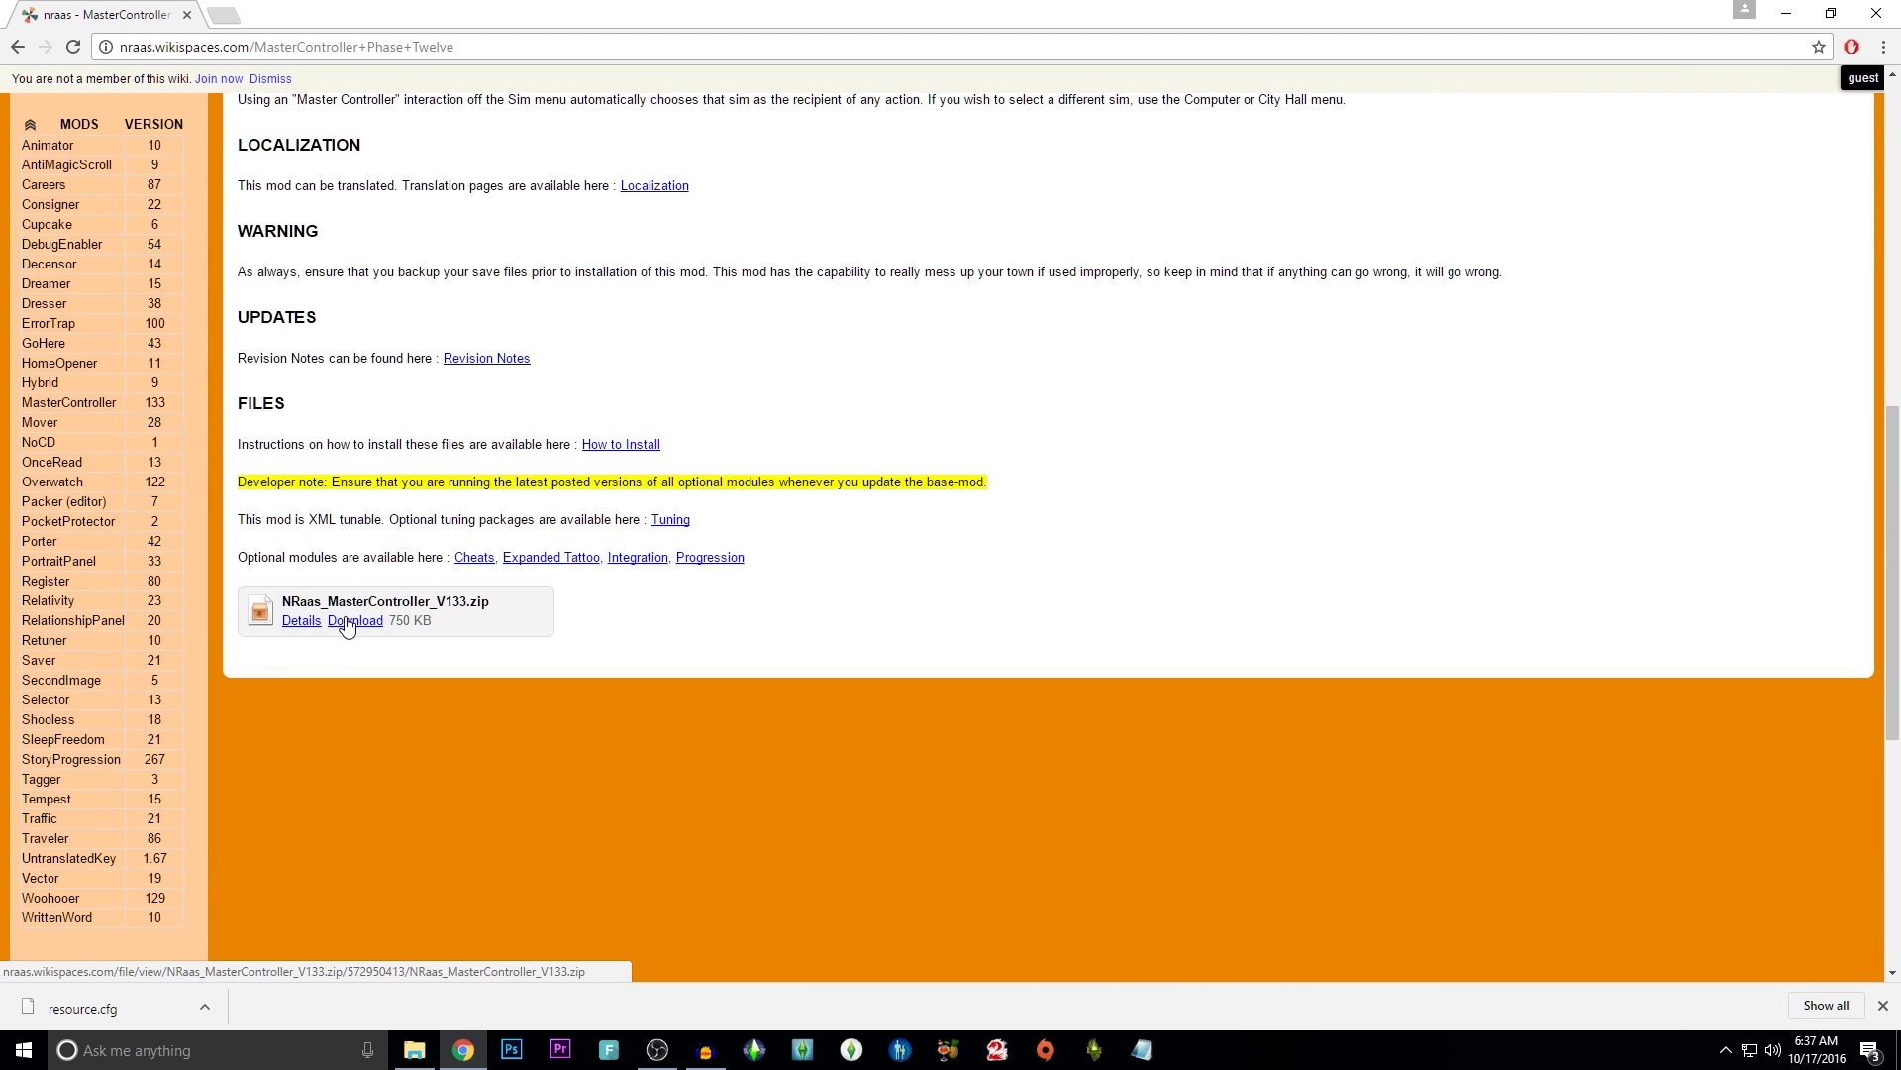
left_click(348, 622)
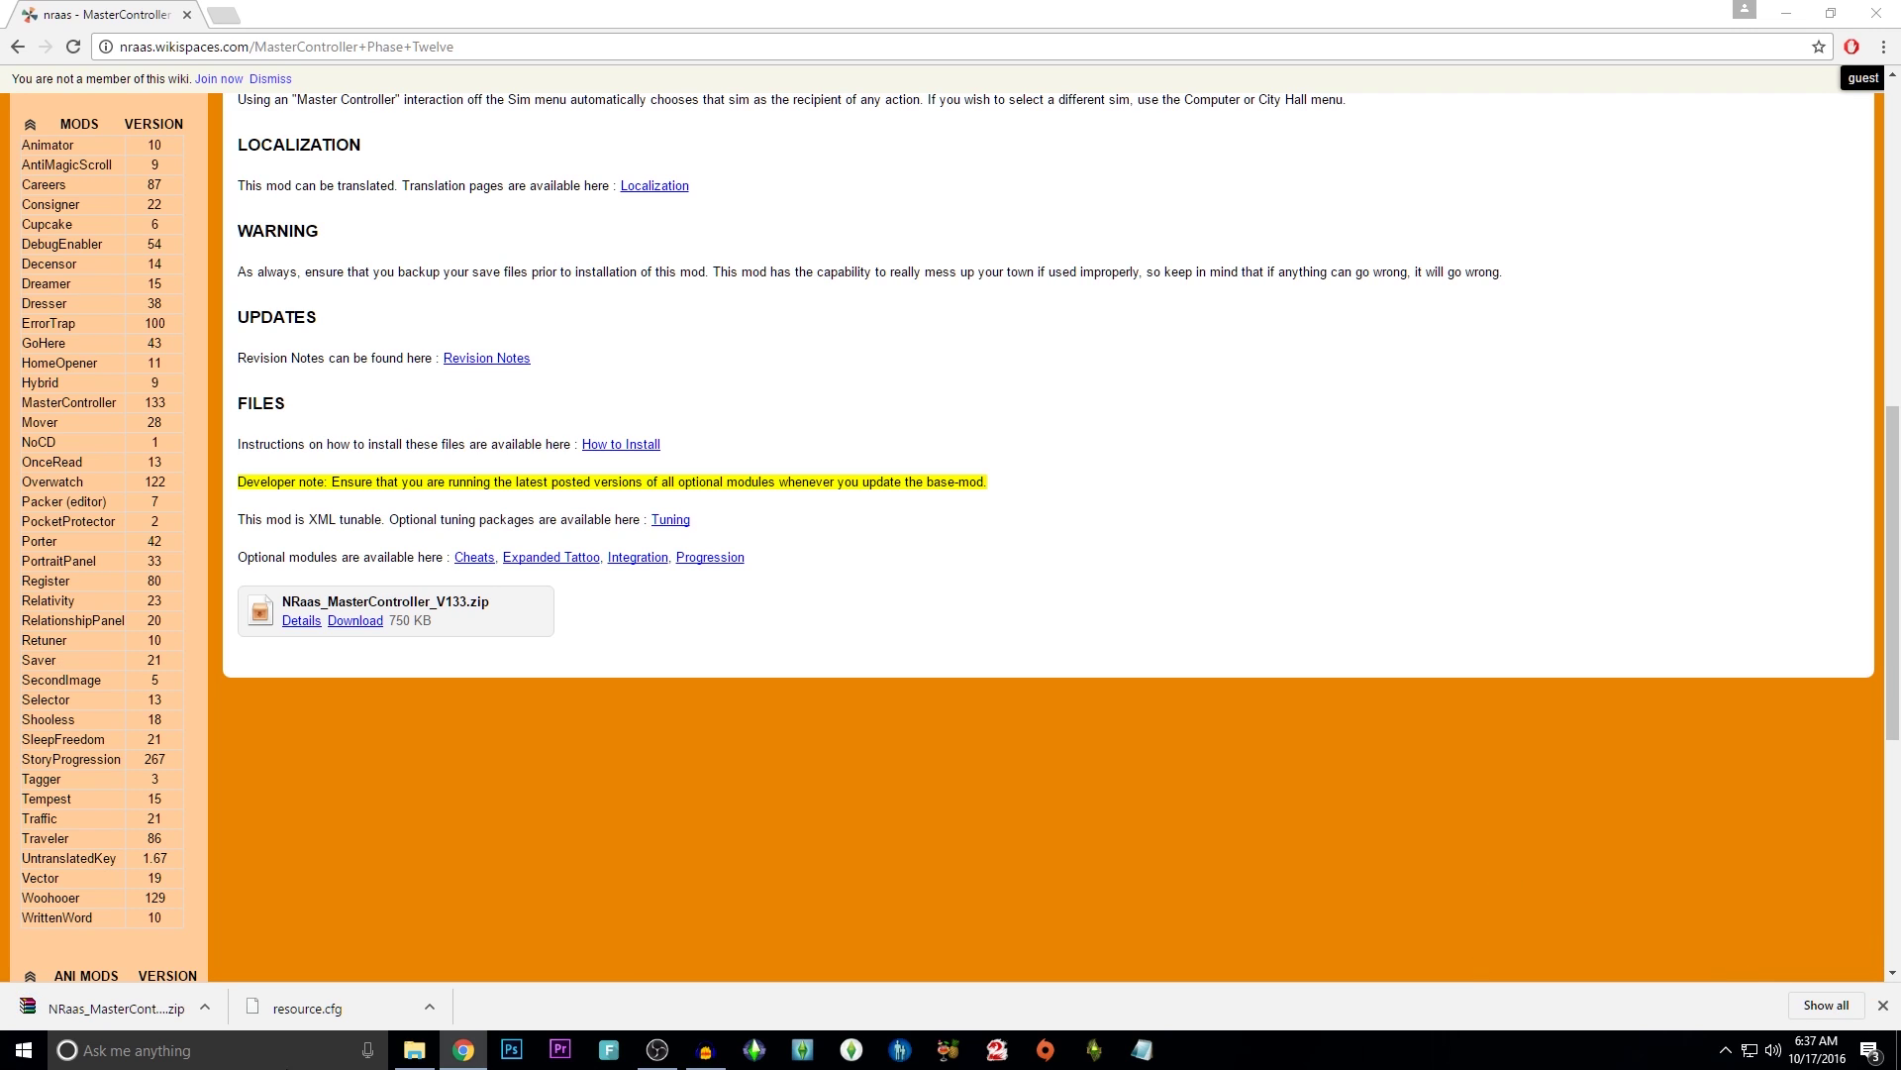
Switch to File Explorer and open the NRaas_MasterController_V133 archive in Downloads with Windows Explorer
left_click(414, 1049)
left_click(84, 333)
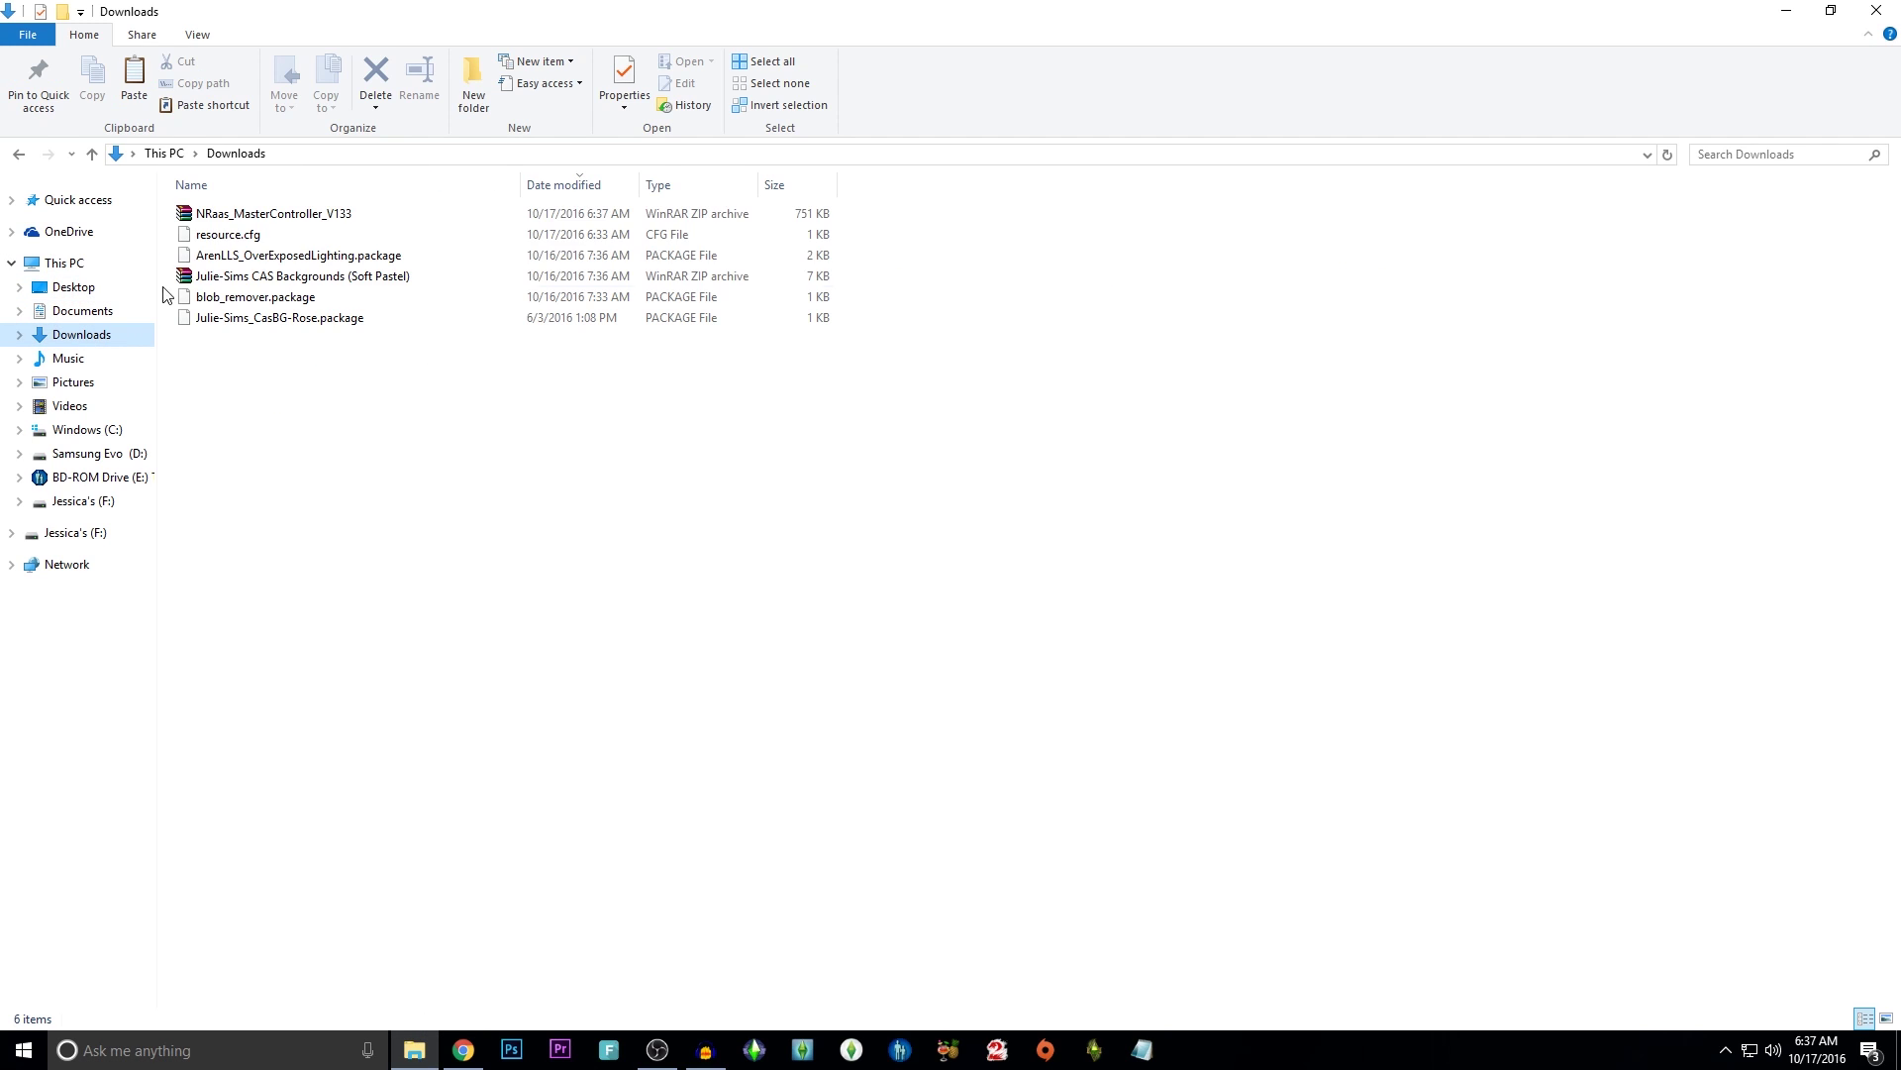
left_click(263, 215)
right_click(263, 215)
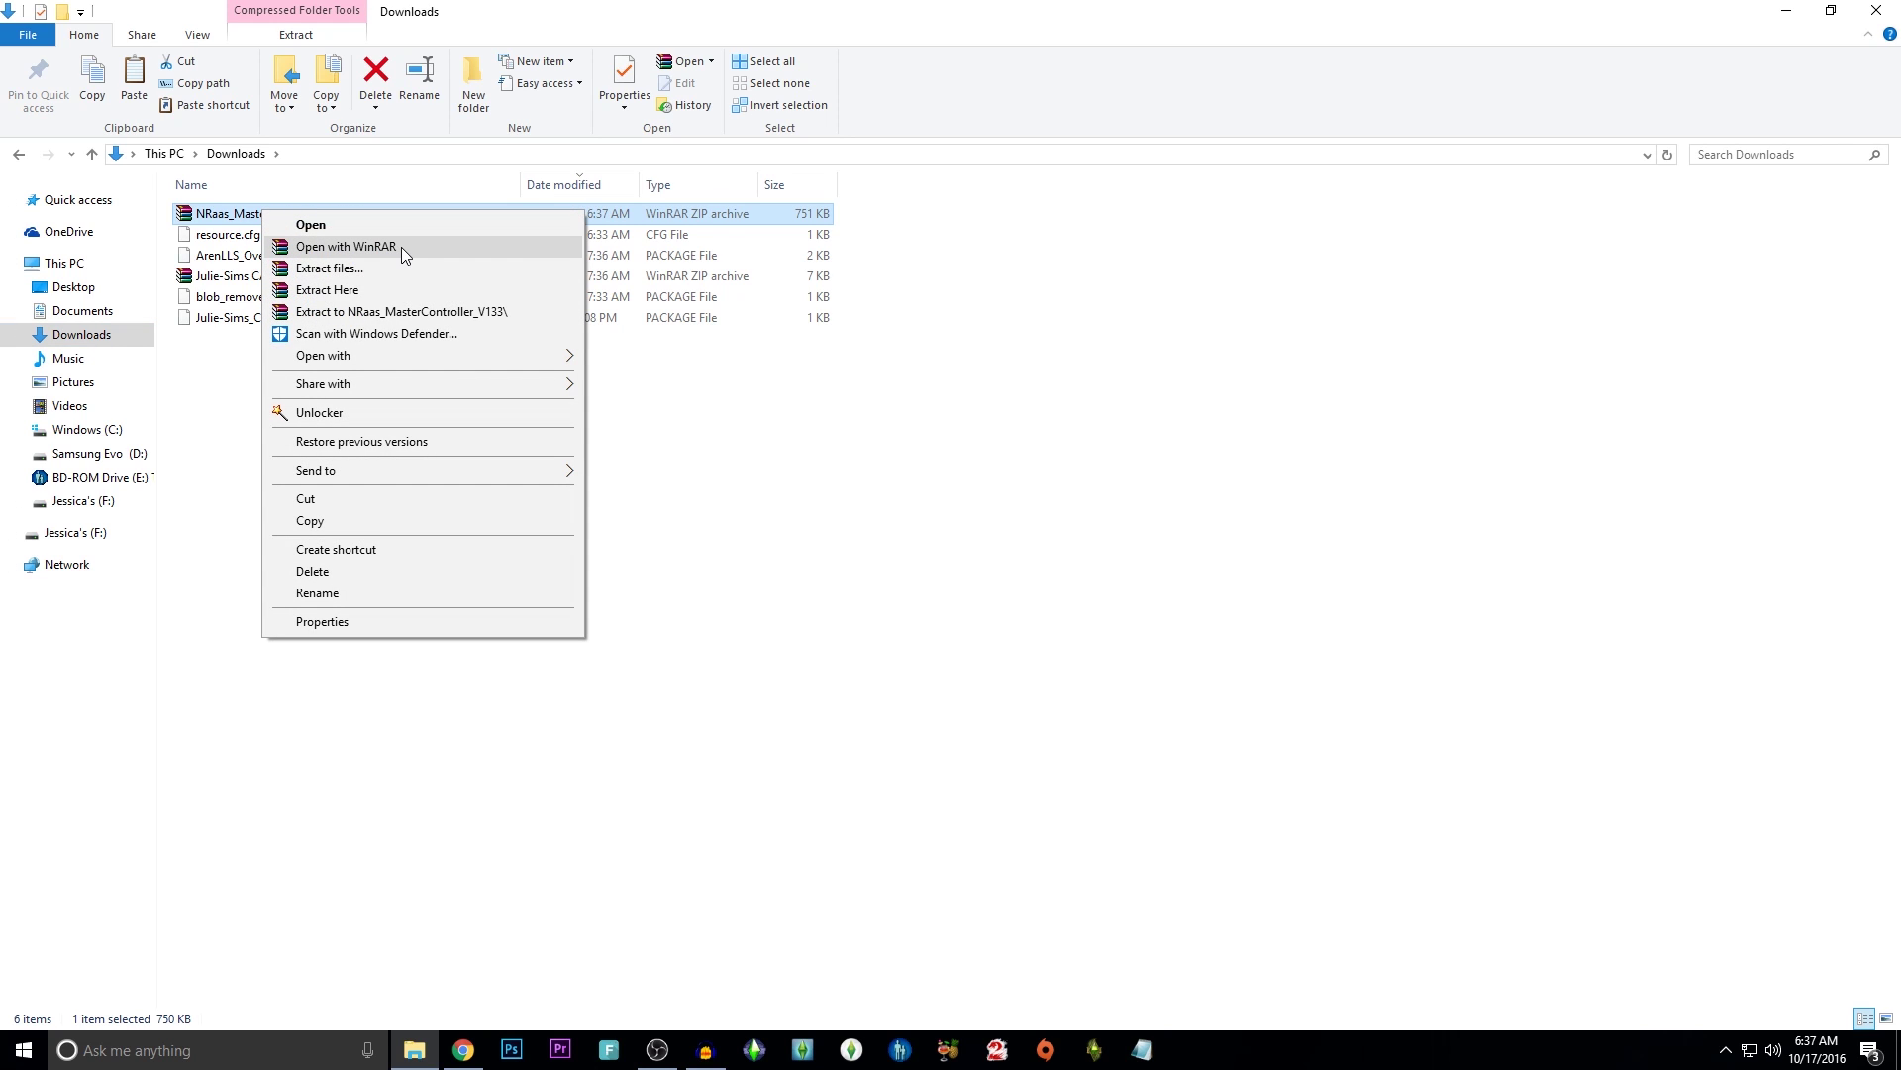
mouse_move(384, 356)
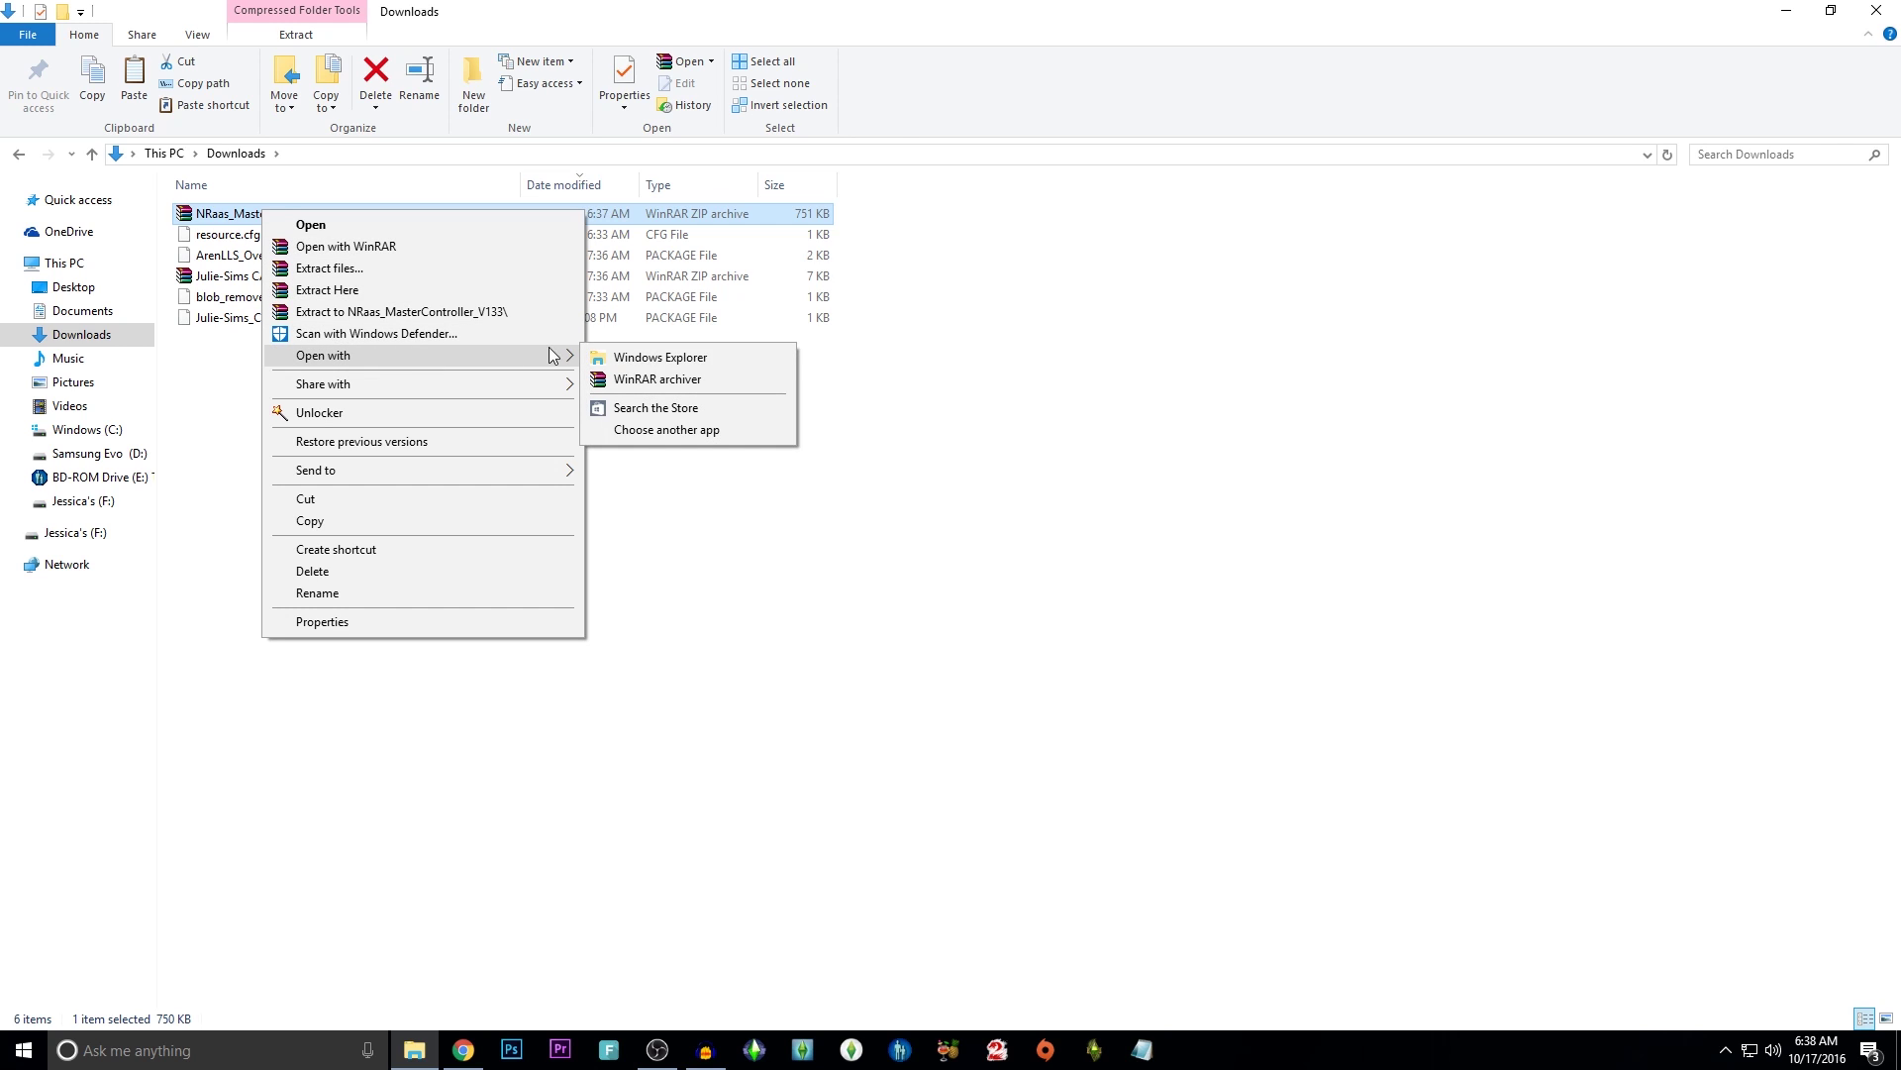
left_click(669, 359)
Copy NRaas_MasterController.package from the opened archive
left_click(311, 218)
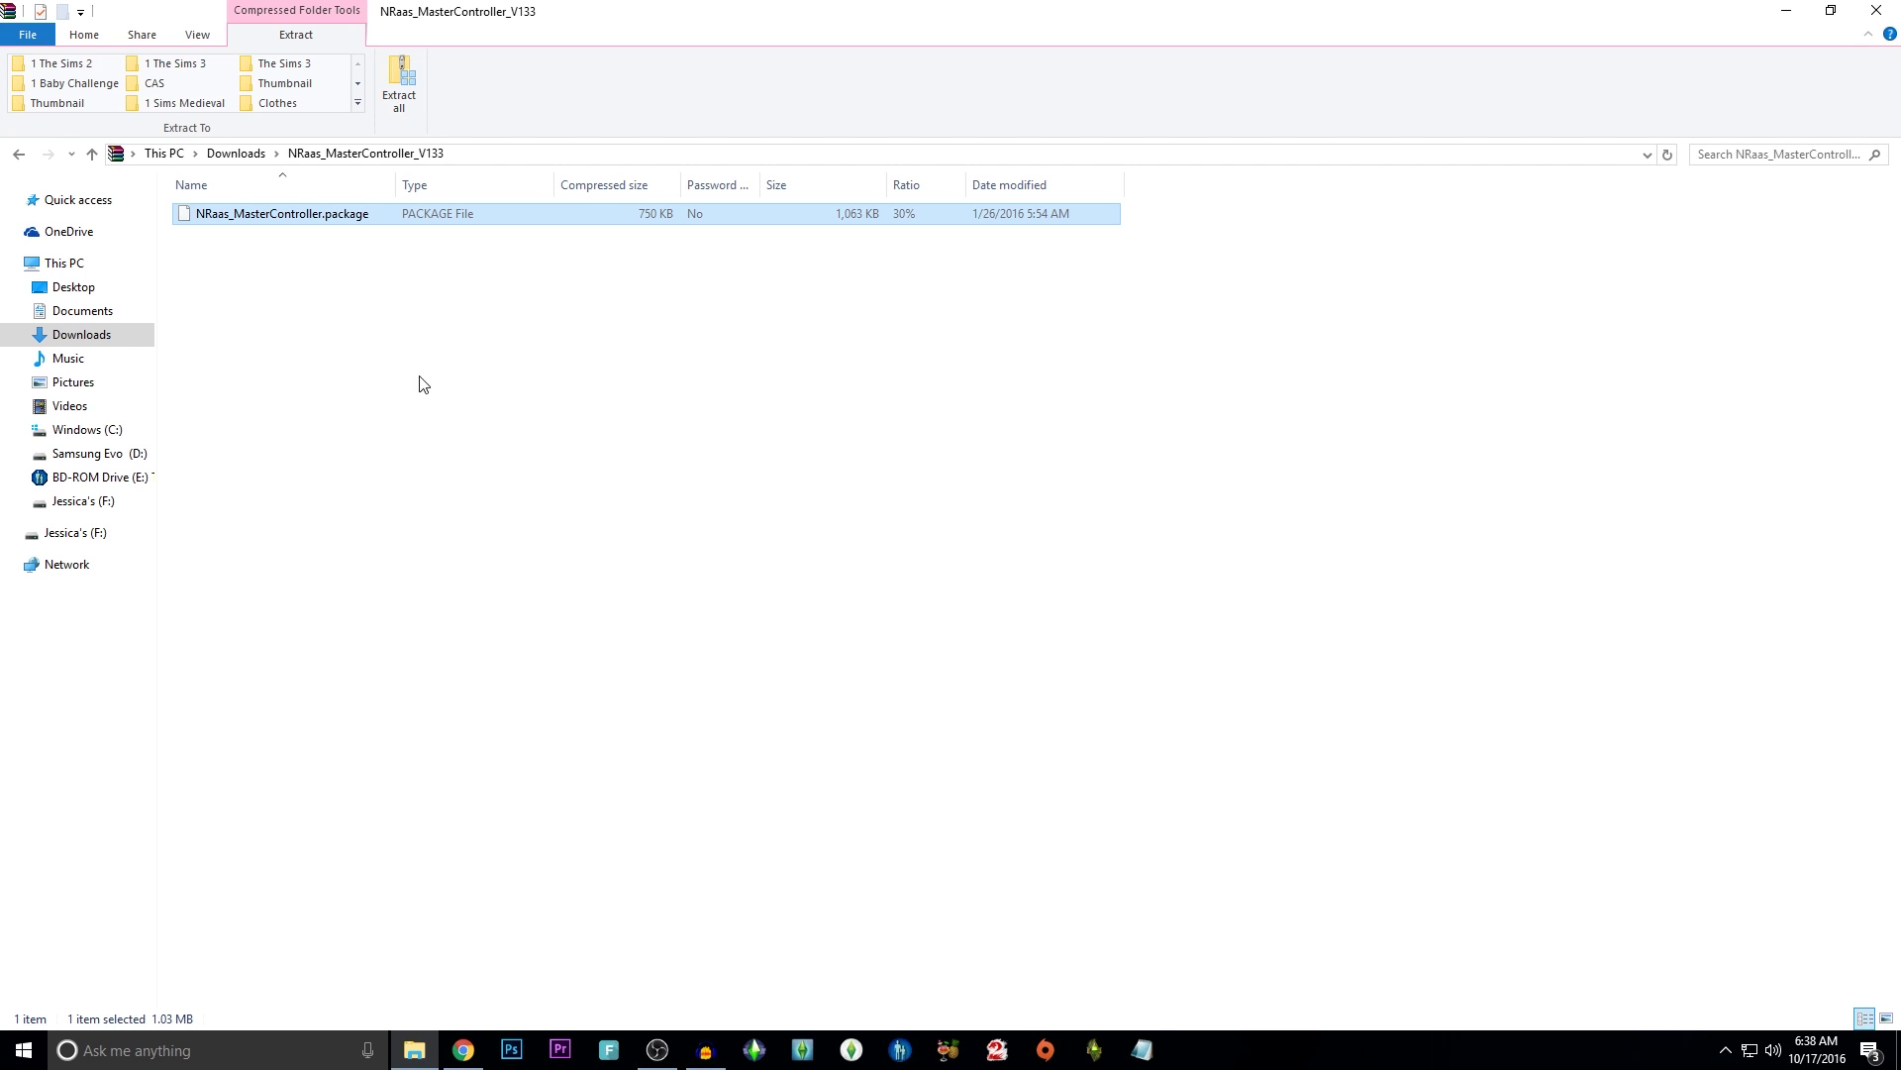
right_click(417, 223)
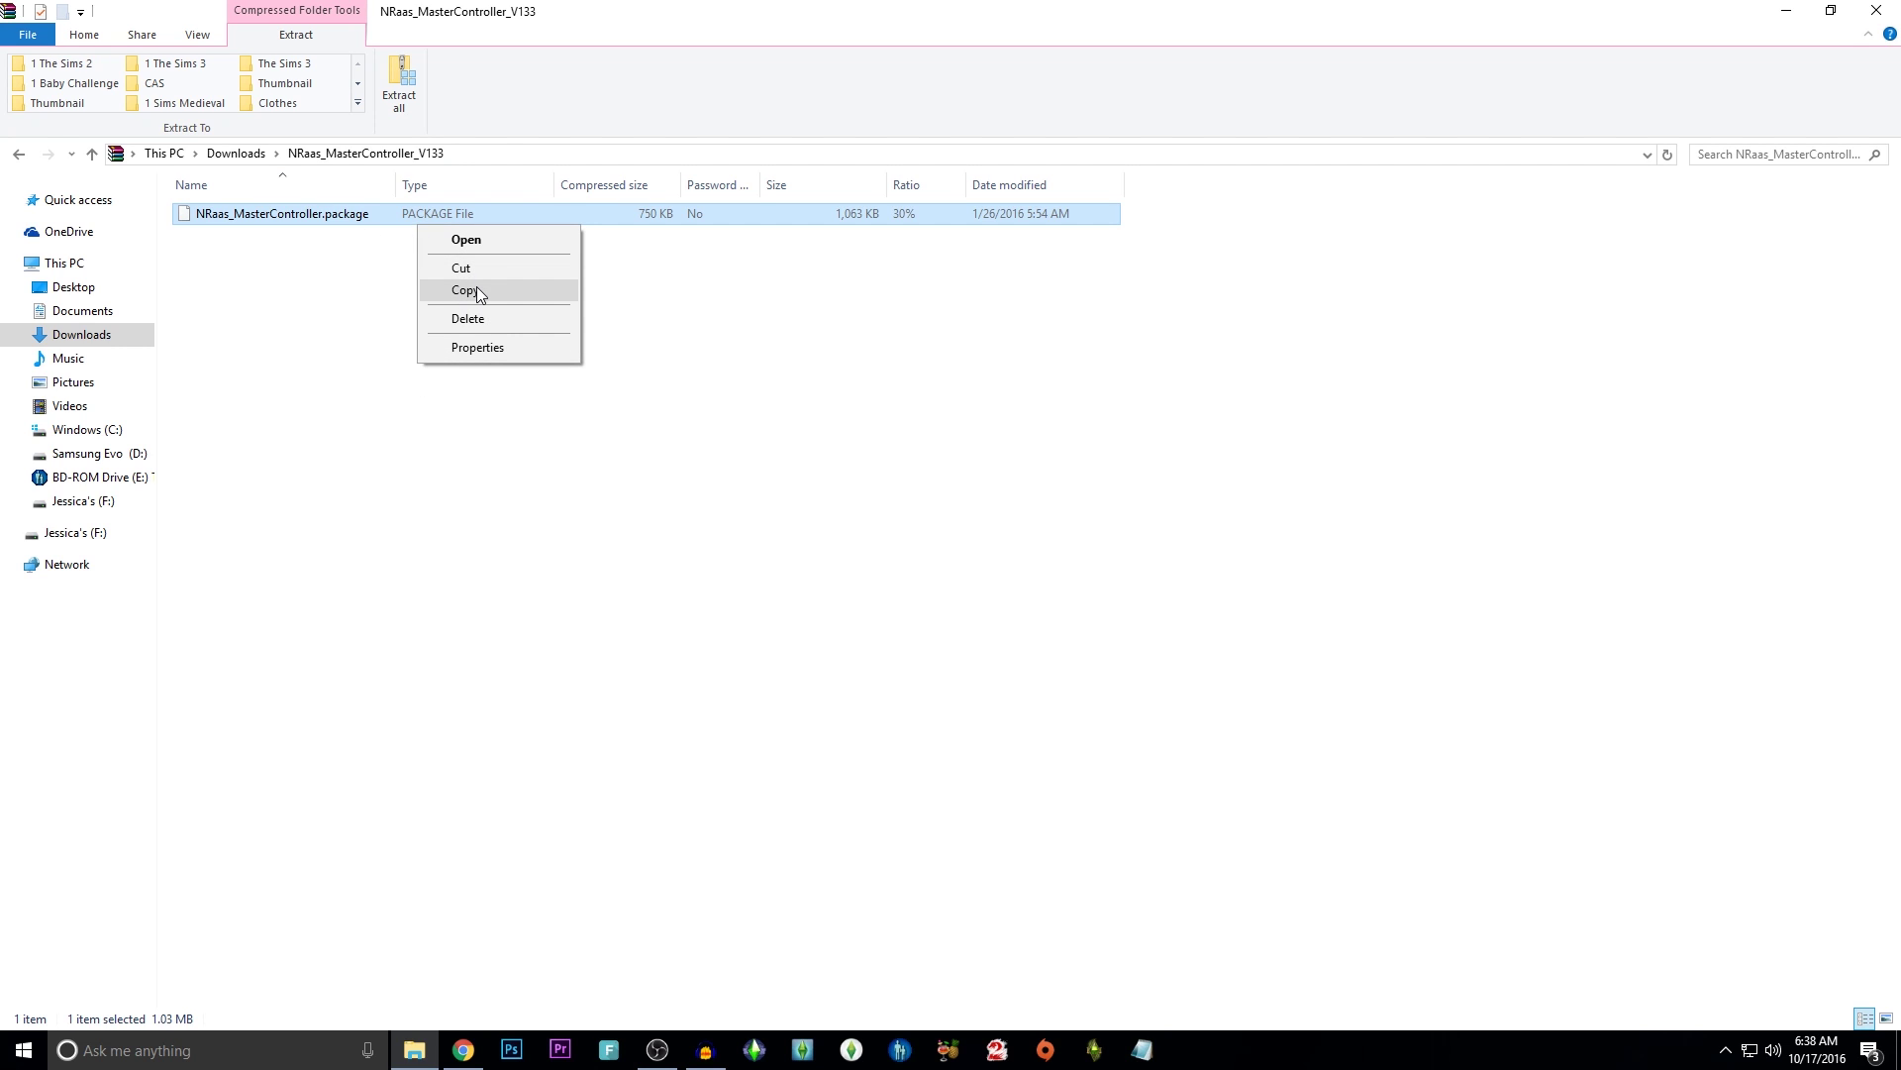
left_click(465, 290)
Create a folder named Mods inside Documents > Electronic Arts > The Sims 3 > Mods > Packages
left_click(81, 313)
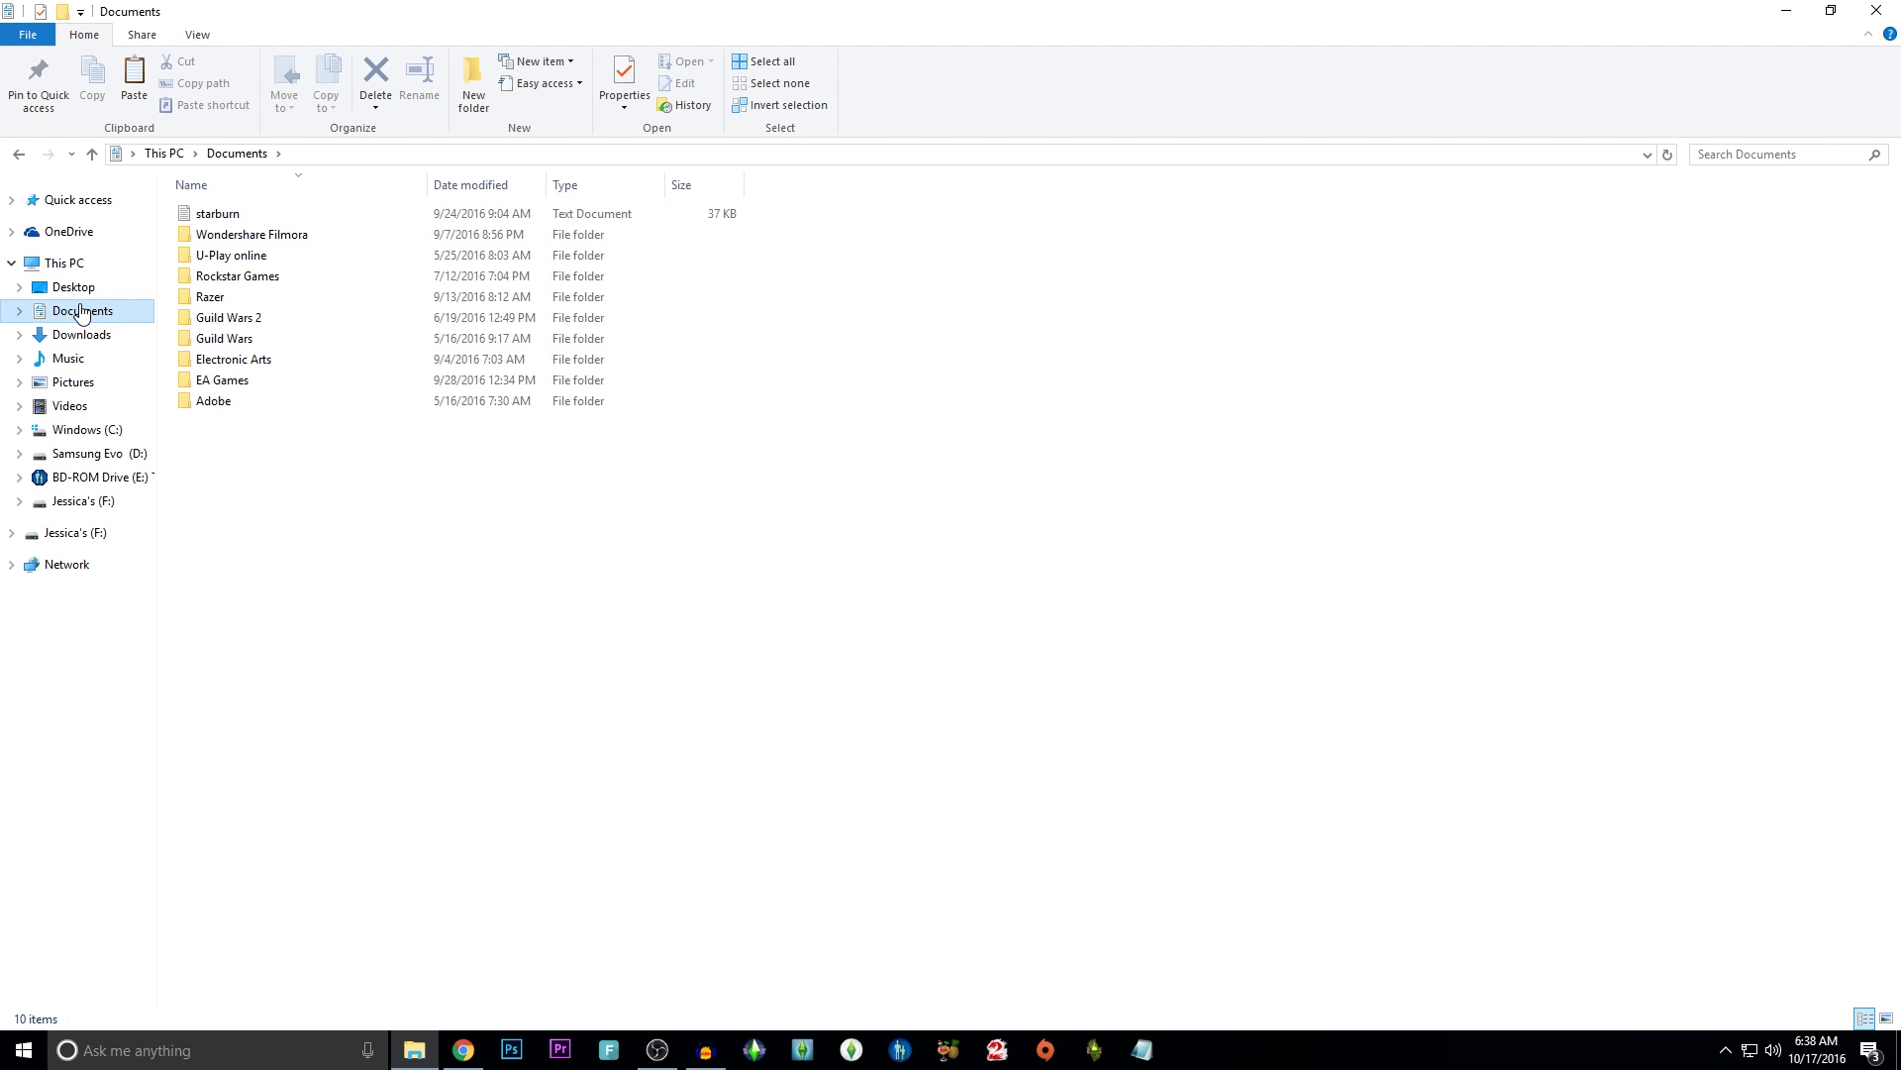
double_click(282, 360)
double_click(267, 210)
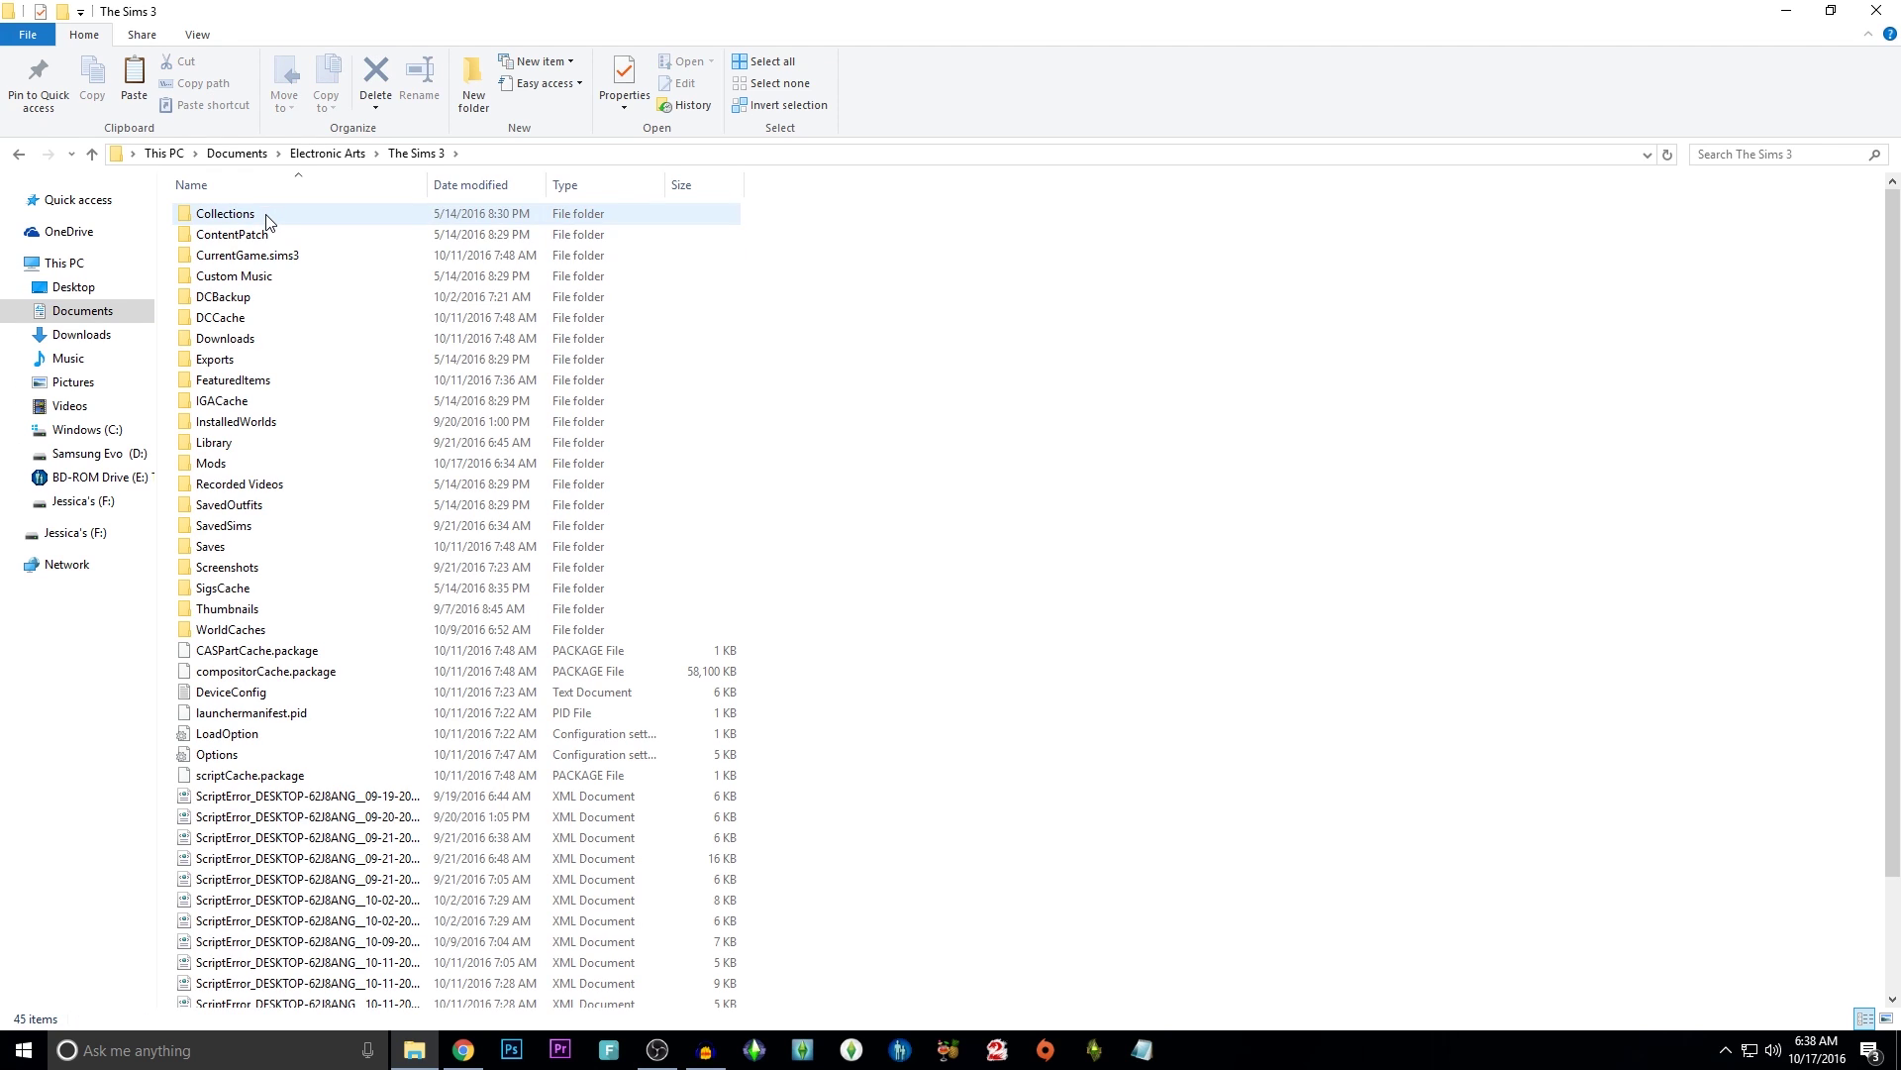
left_click(234, 462)
double_click(235, 465)
double_click(233, 215)
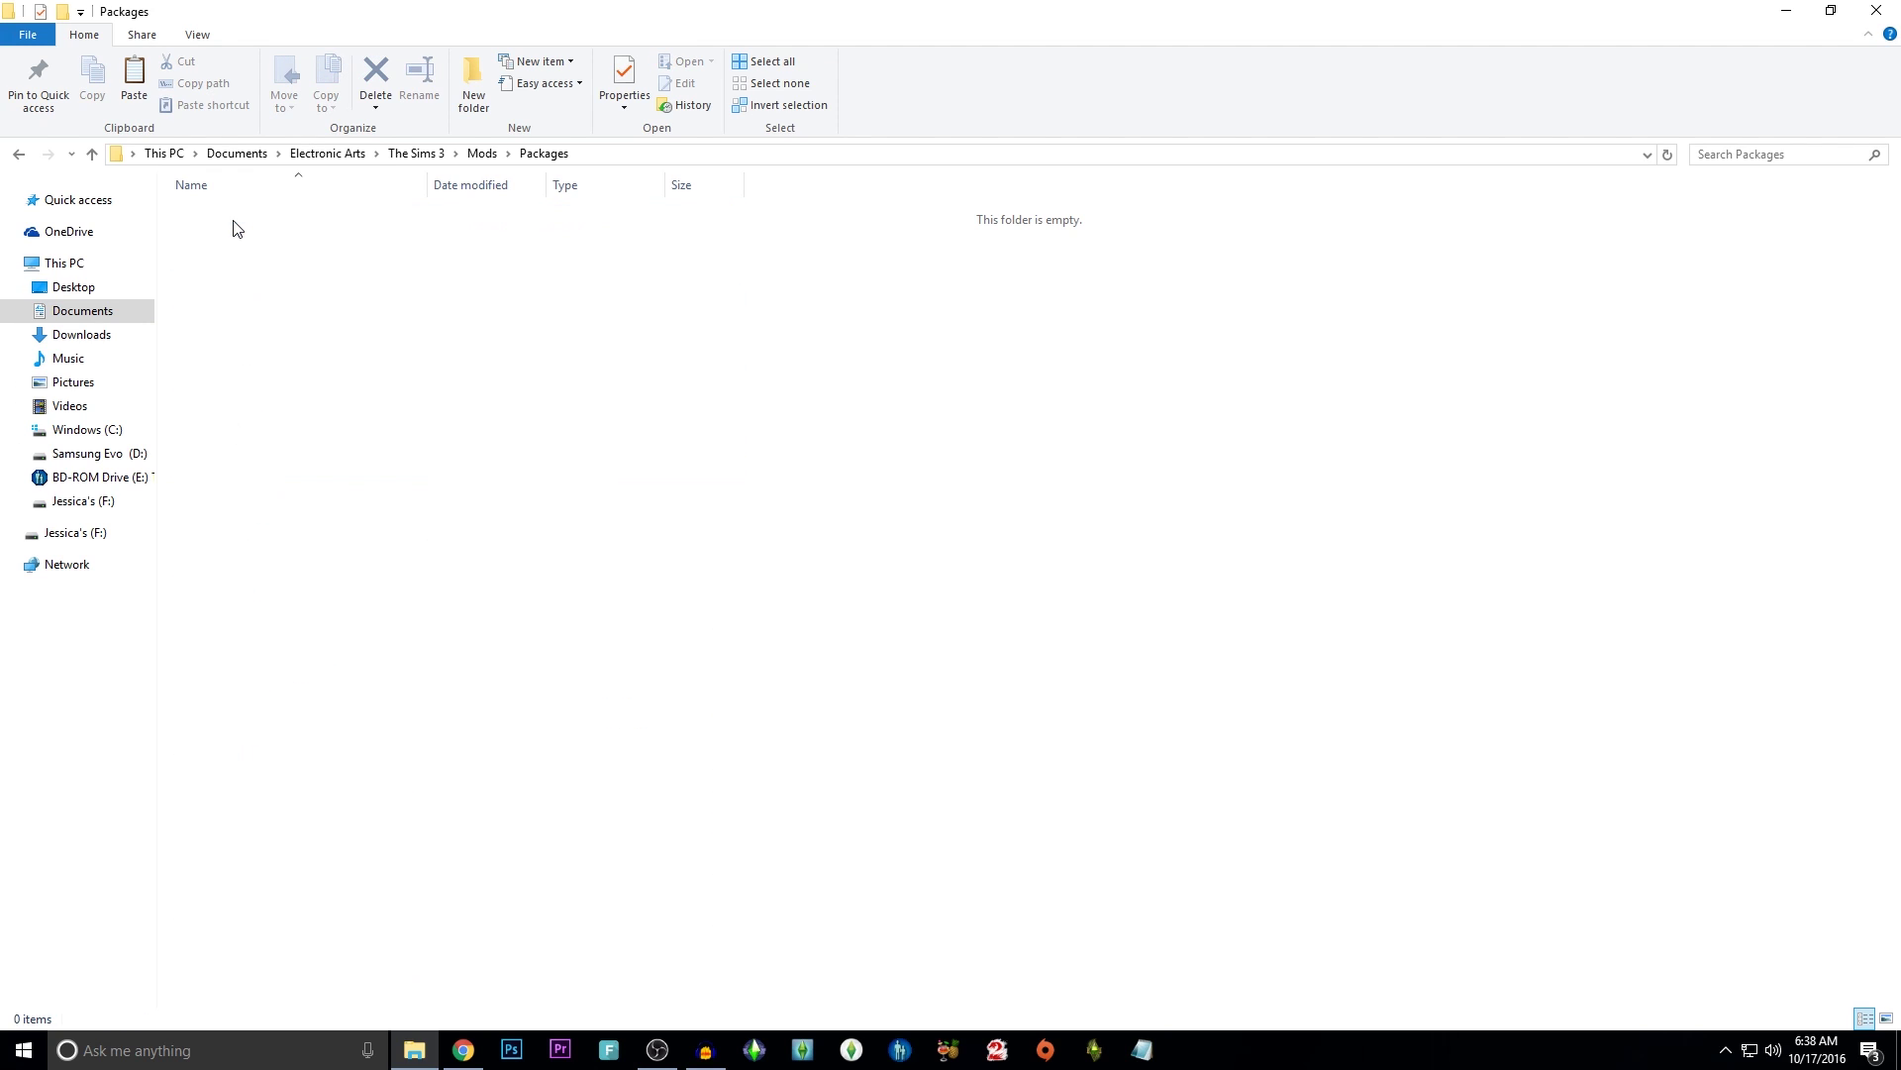
left_click(471, 81)
type("Mods")
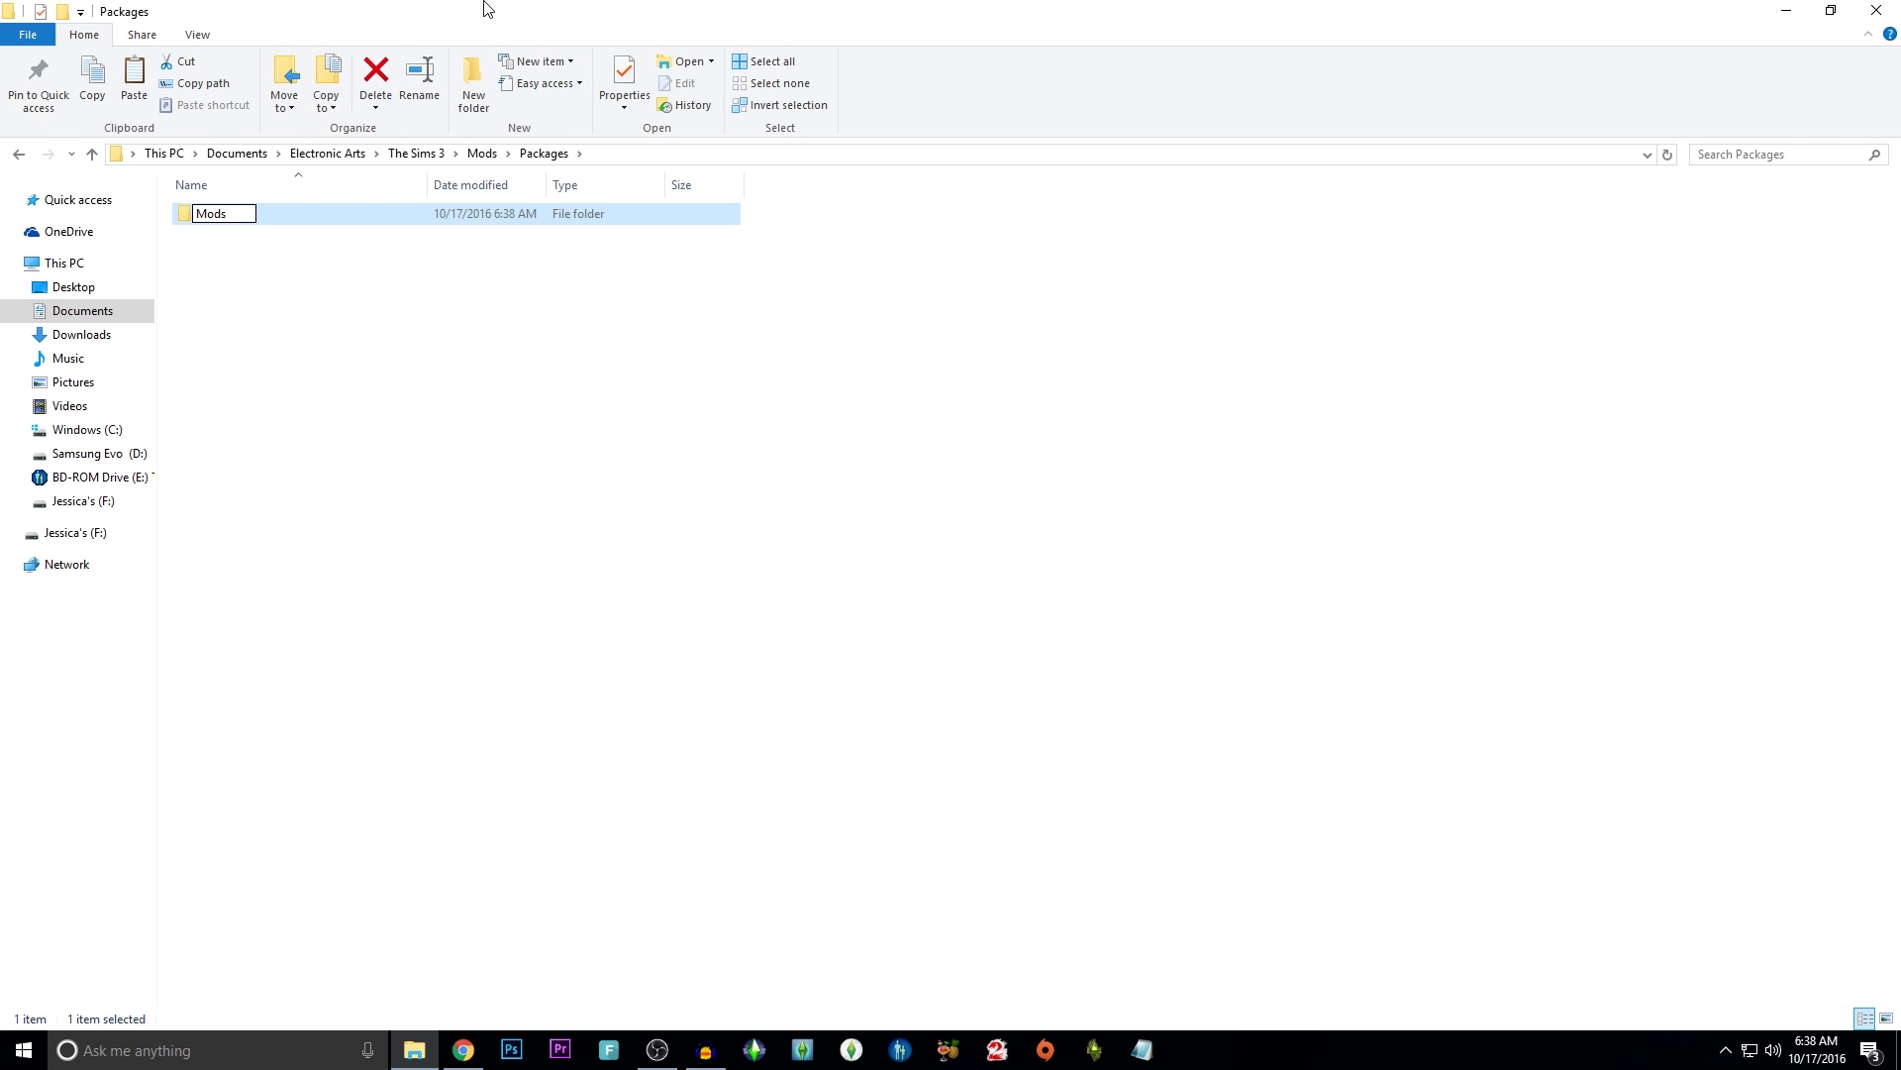
key("Return")
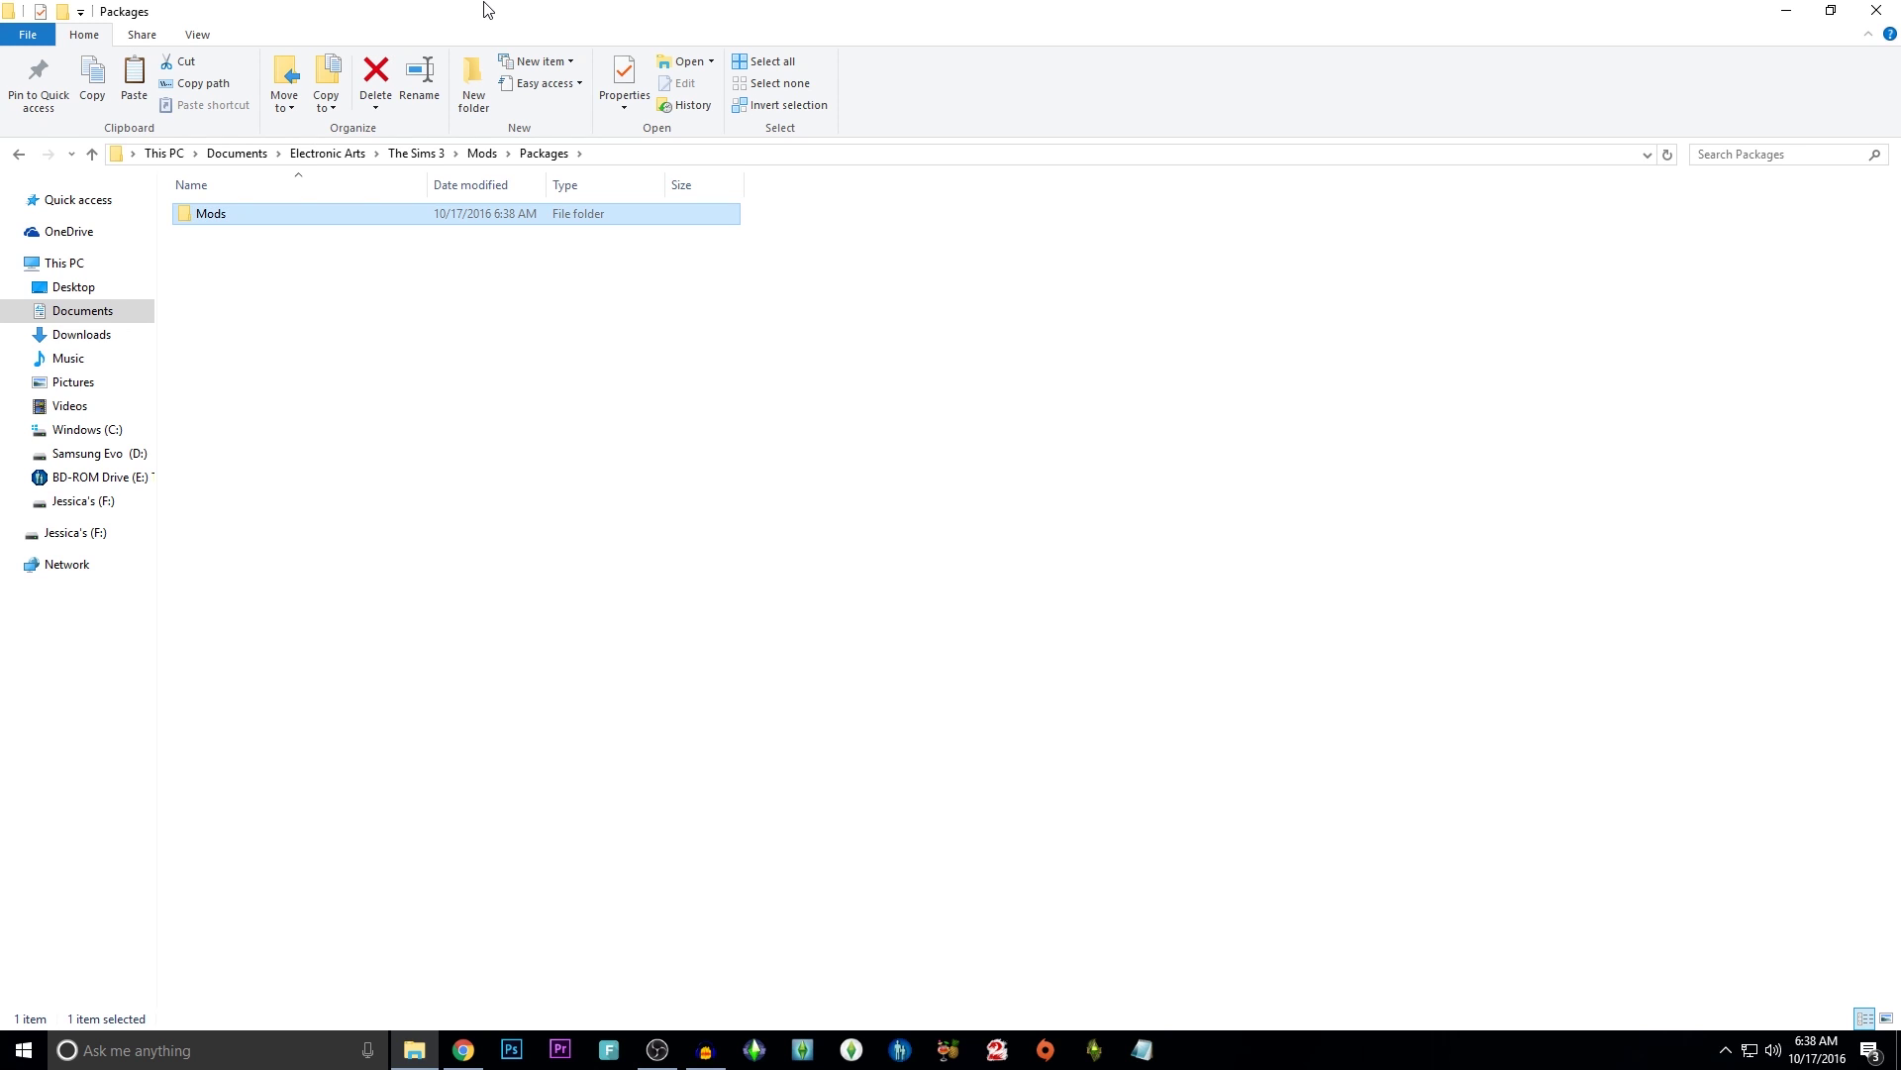
Paste the copied NRaas_MasterController.package into the new Mods folder inside The Sims 3 > Mods > Packages
left_click(22, 154)
left_click(24, 155)
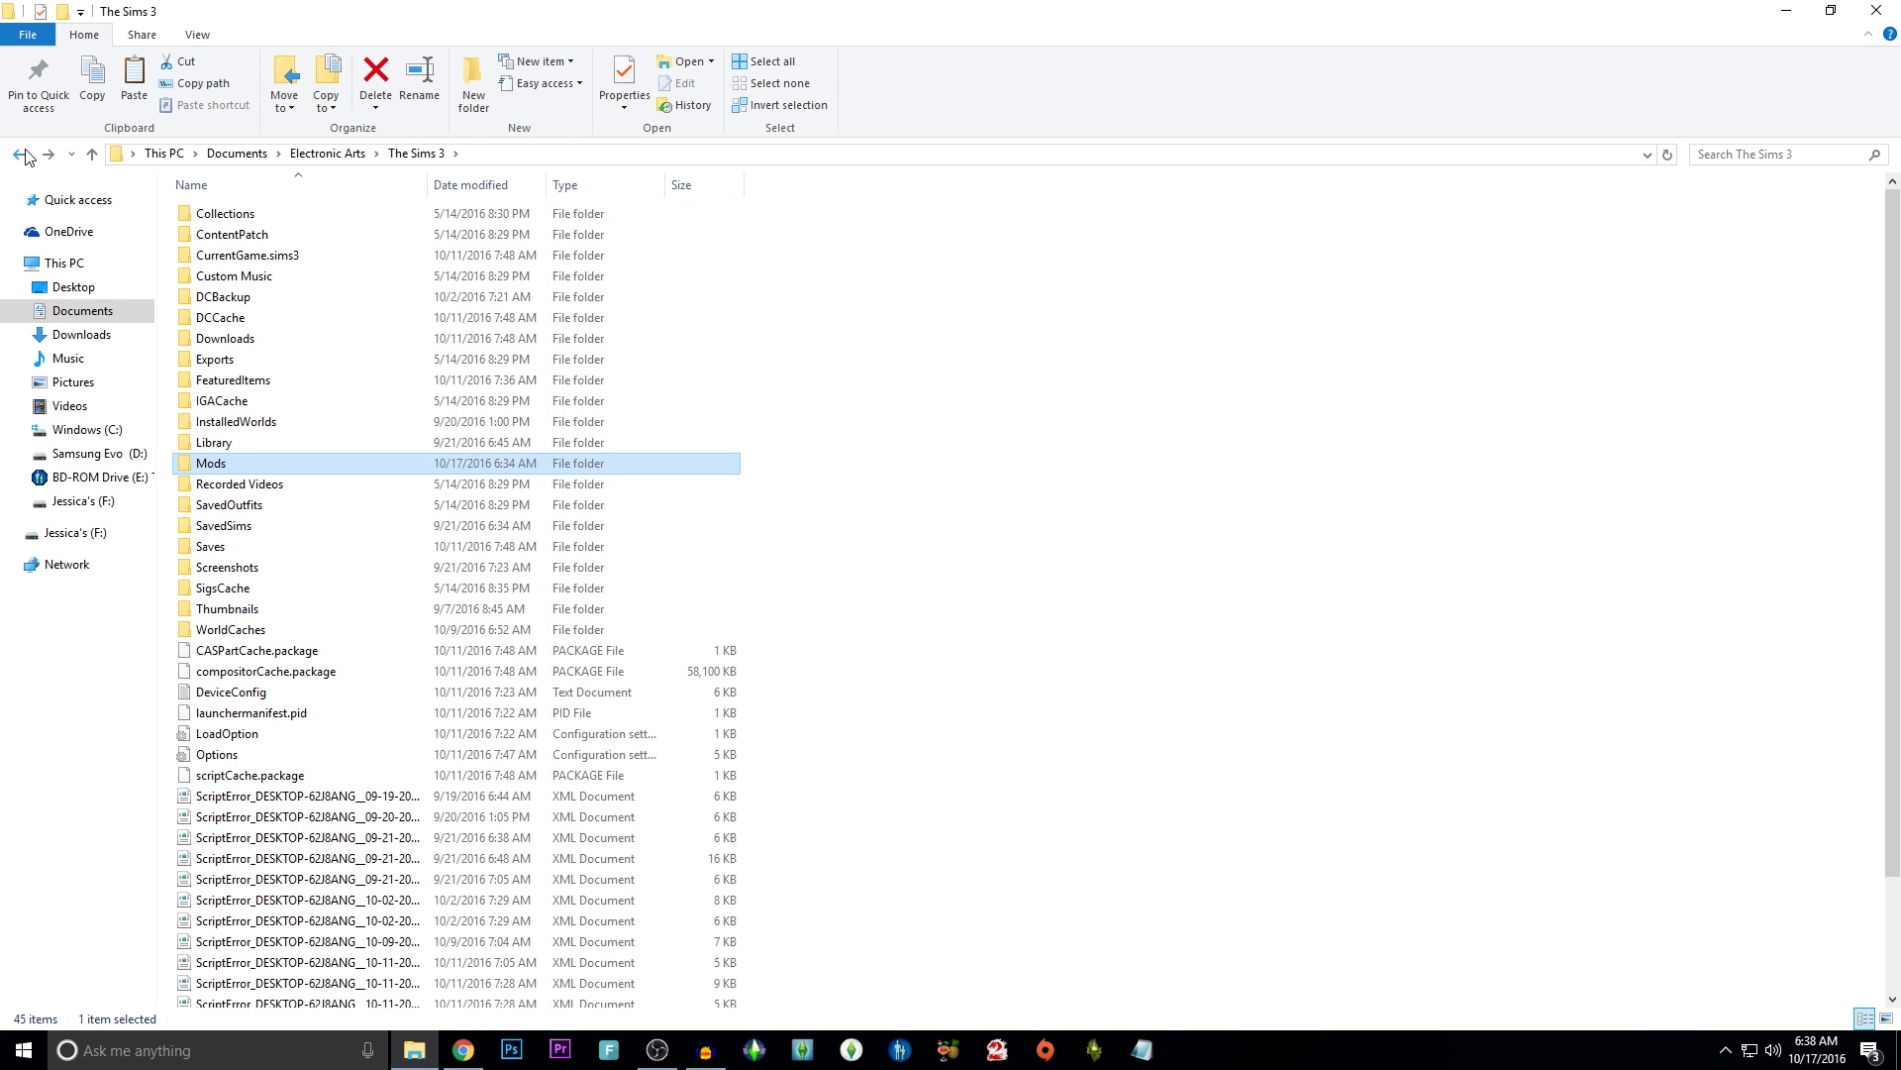
double_click(347, 463)
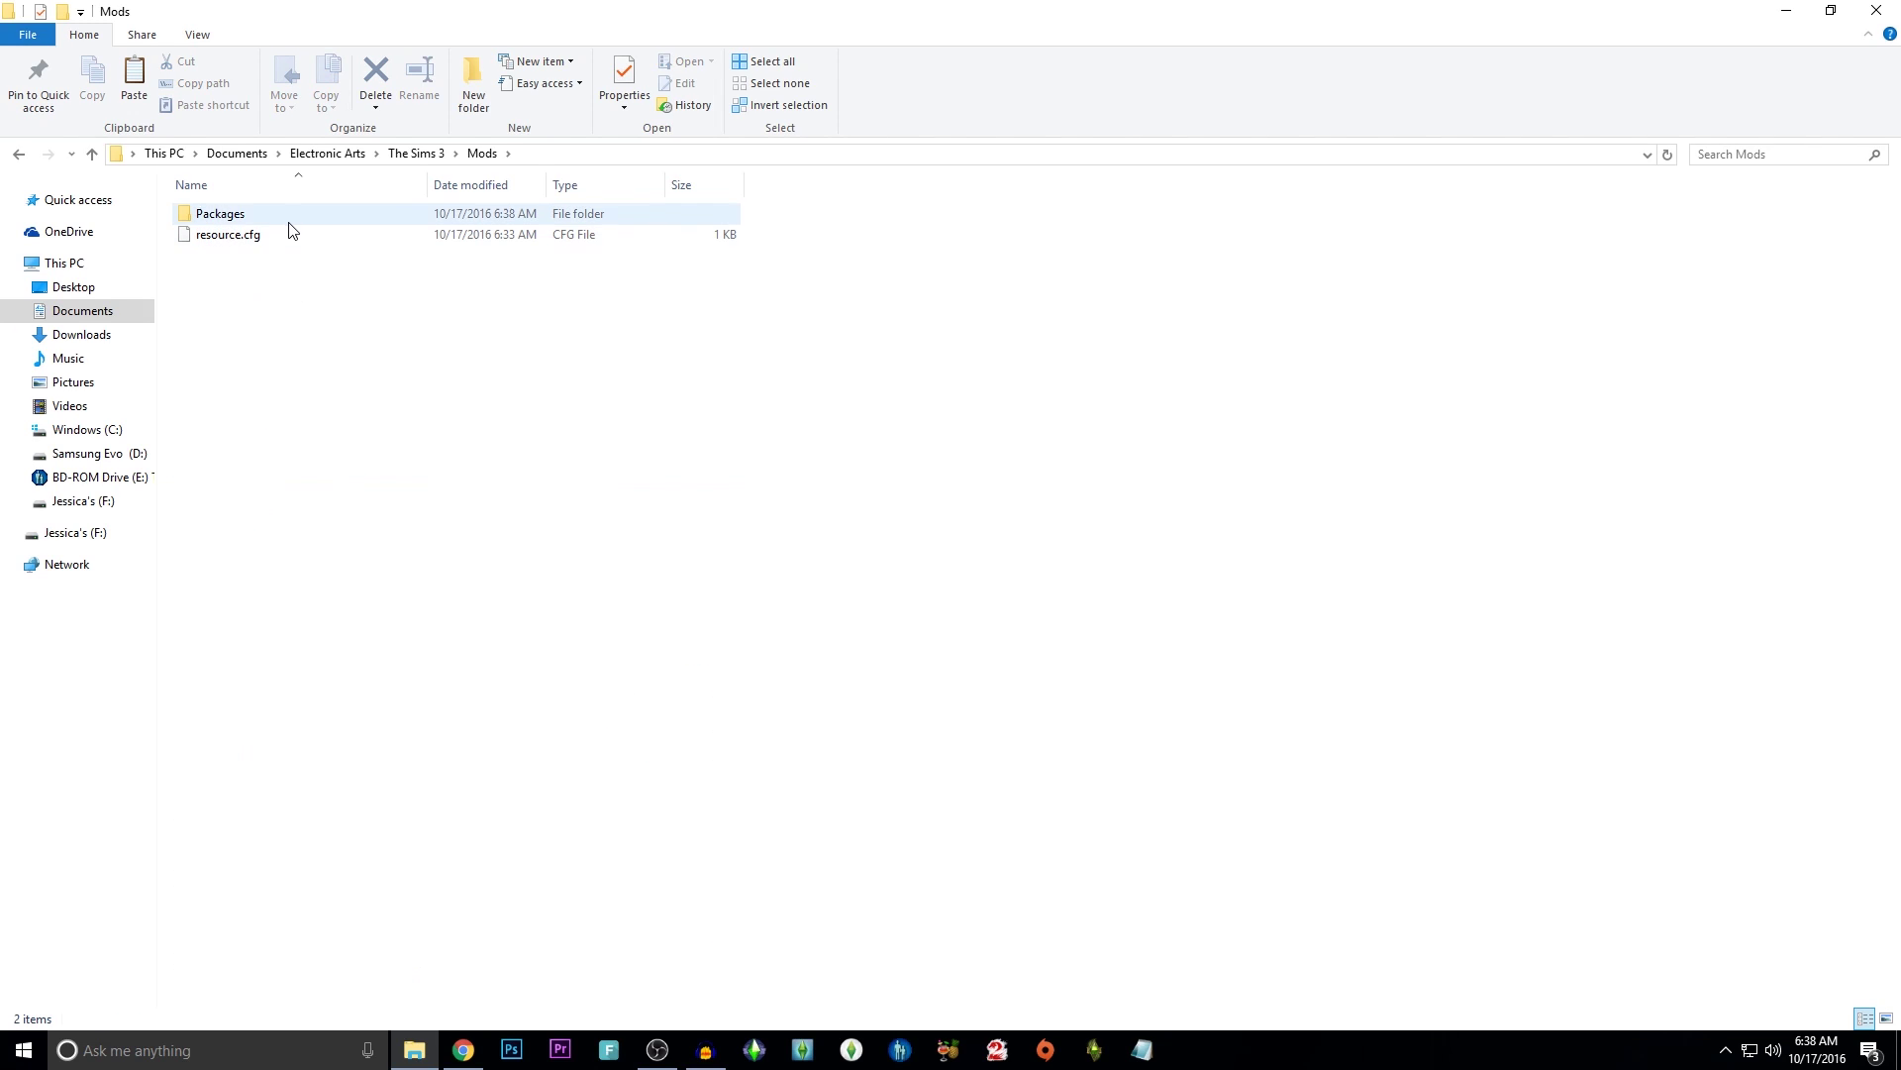
double_click(288, 220)
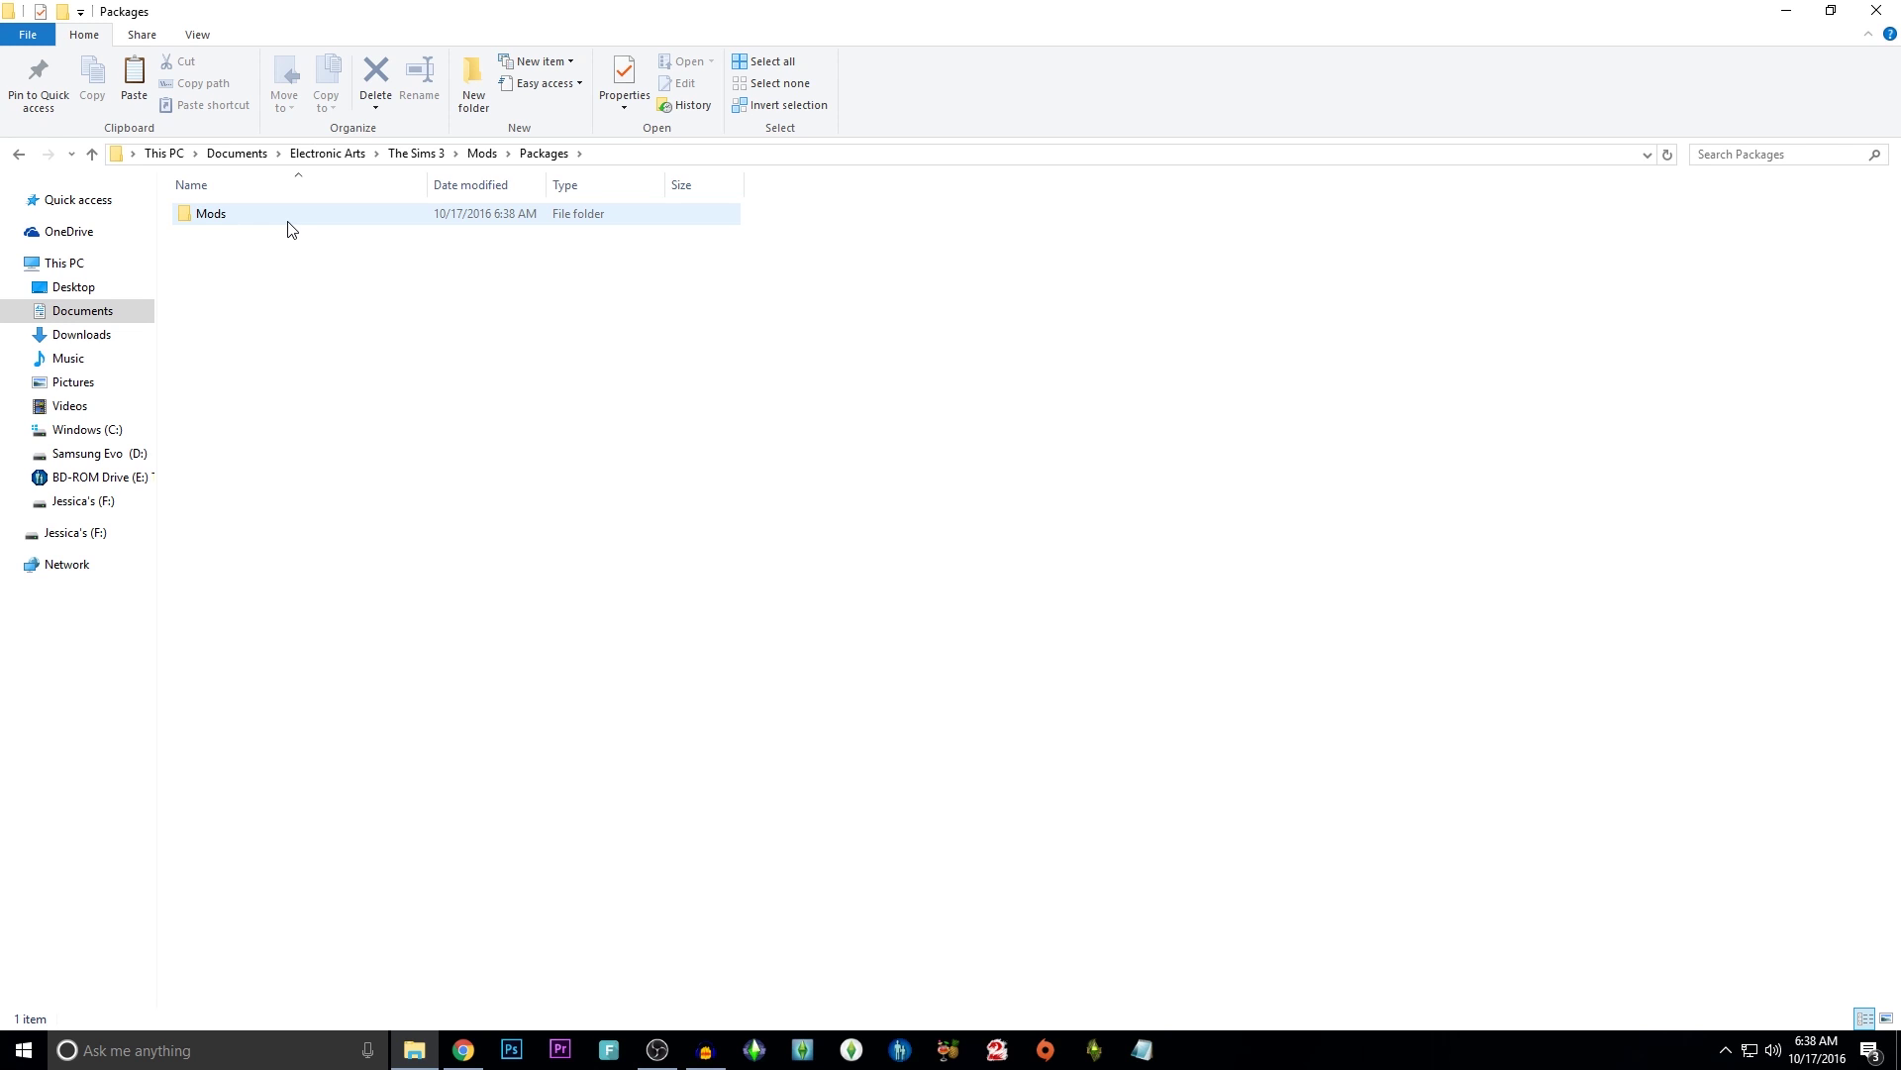
double_click(235, 222)
right_click(285, 325)
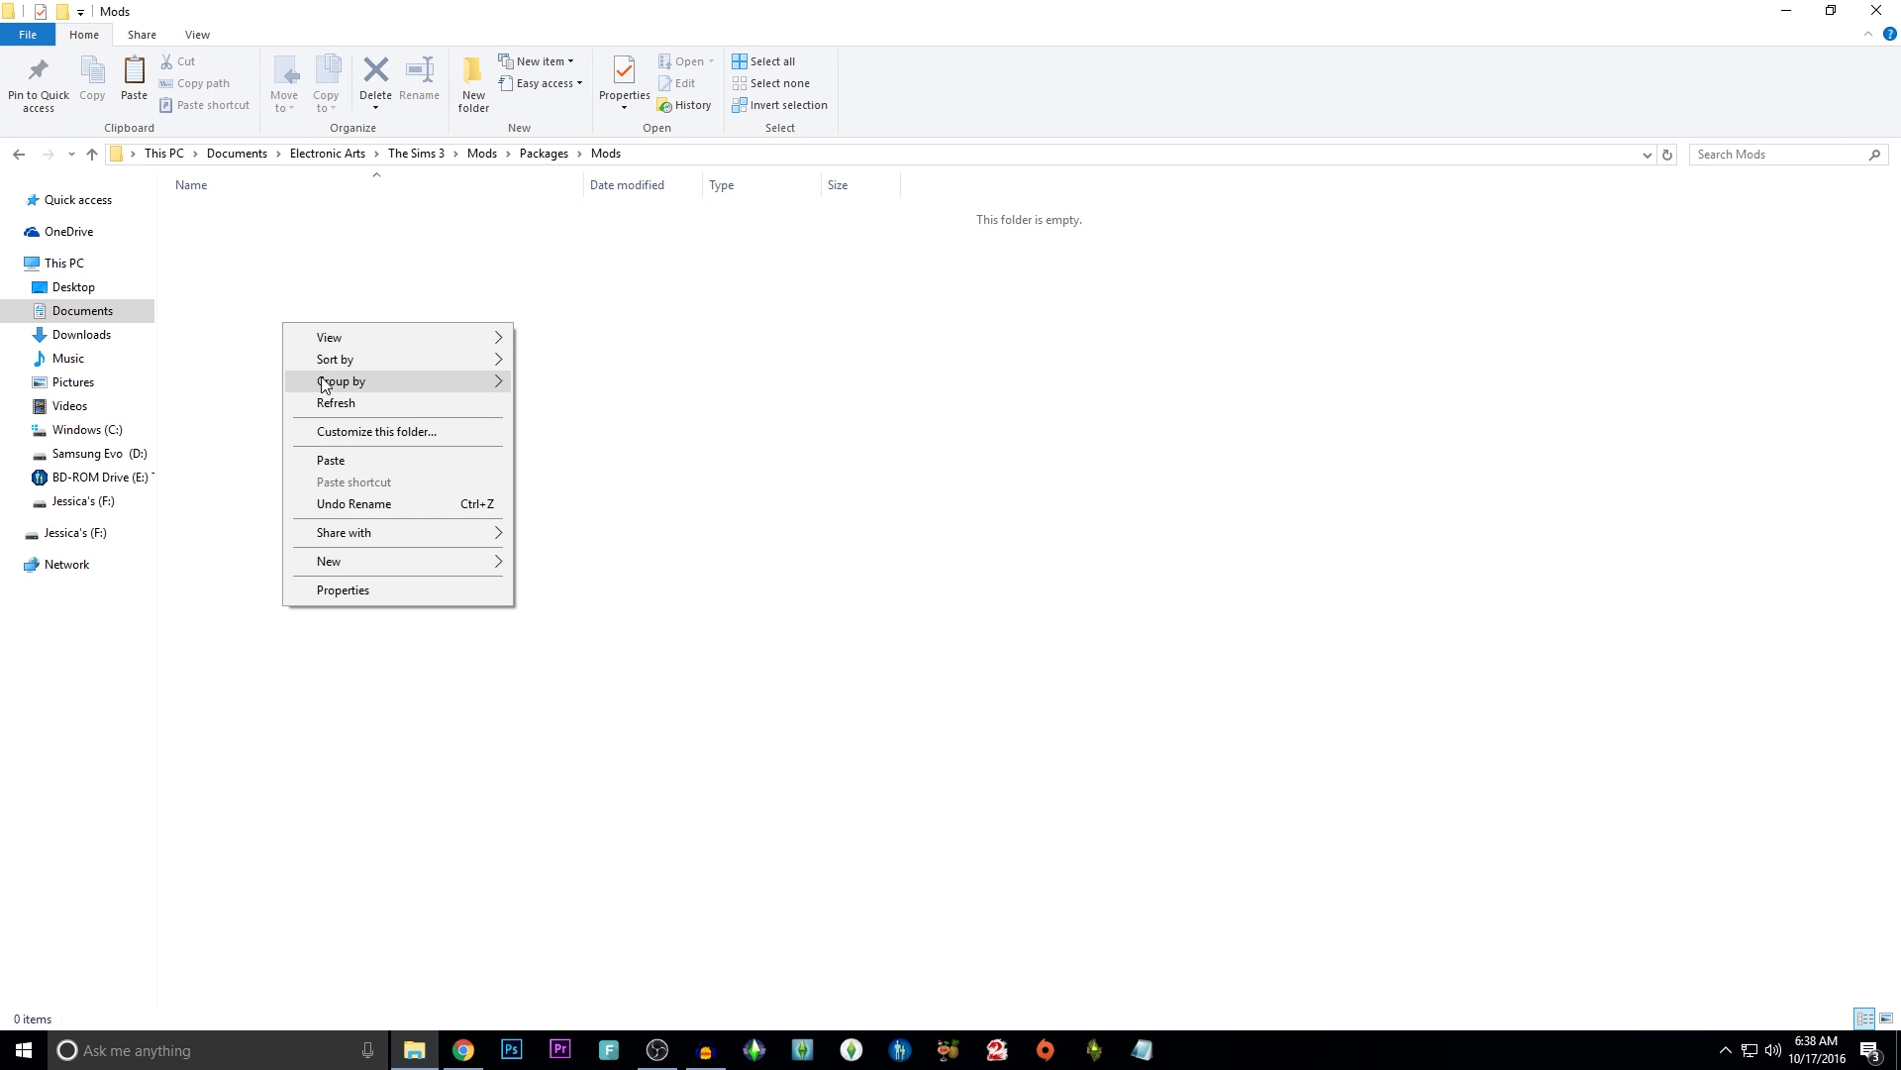
left_click(330, 461)
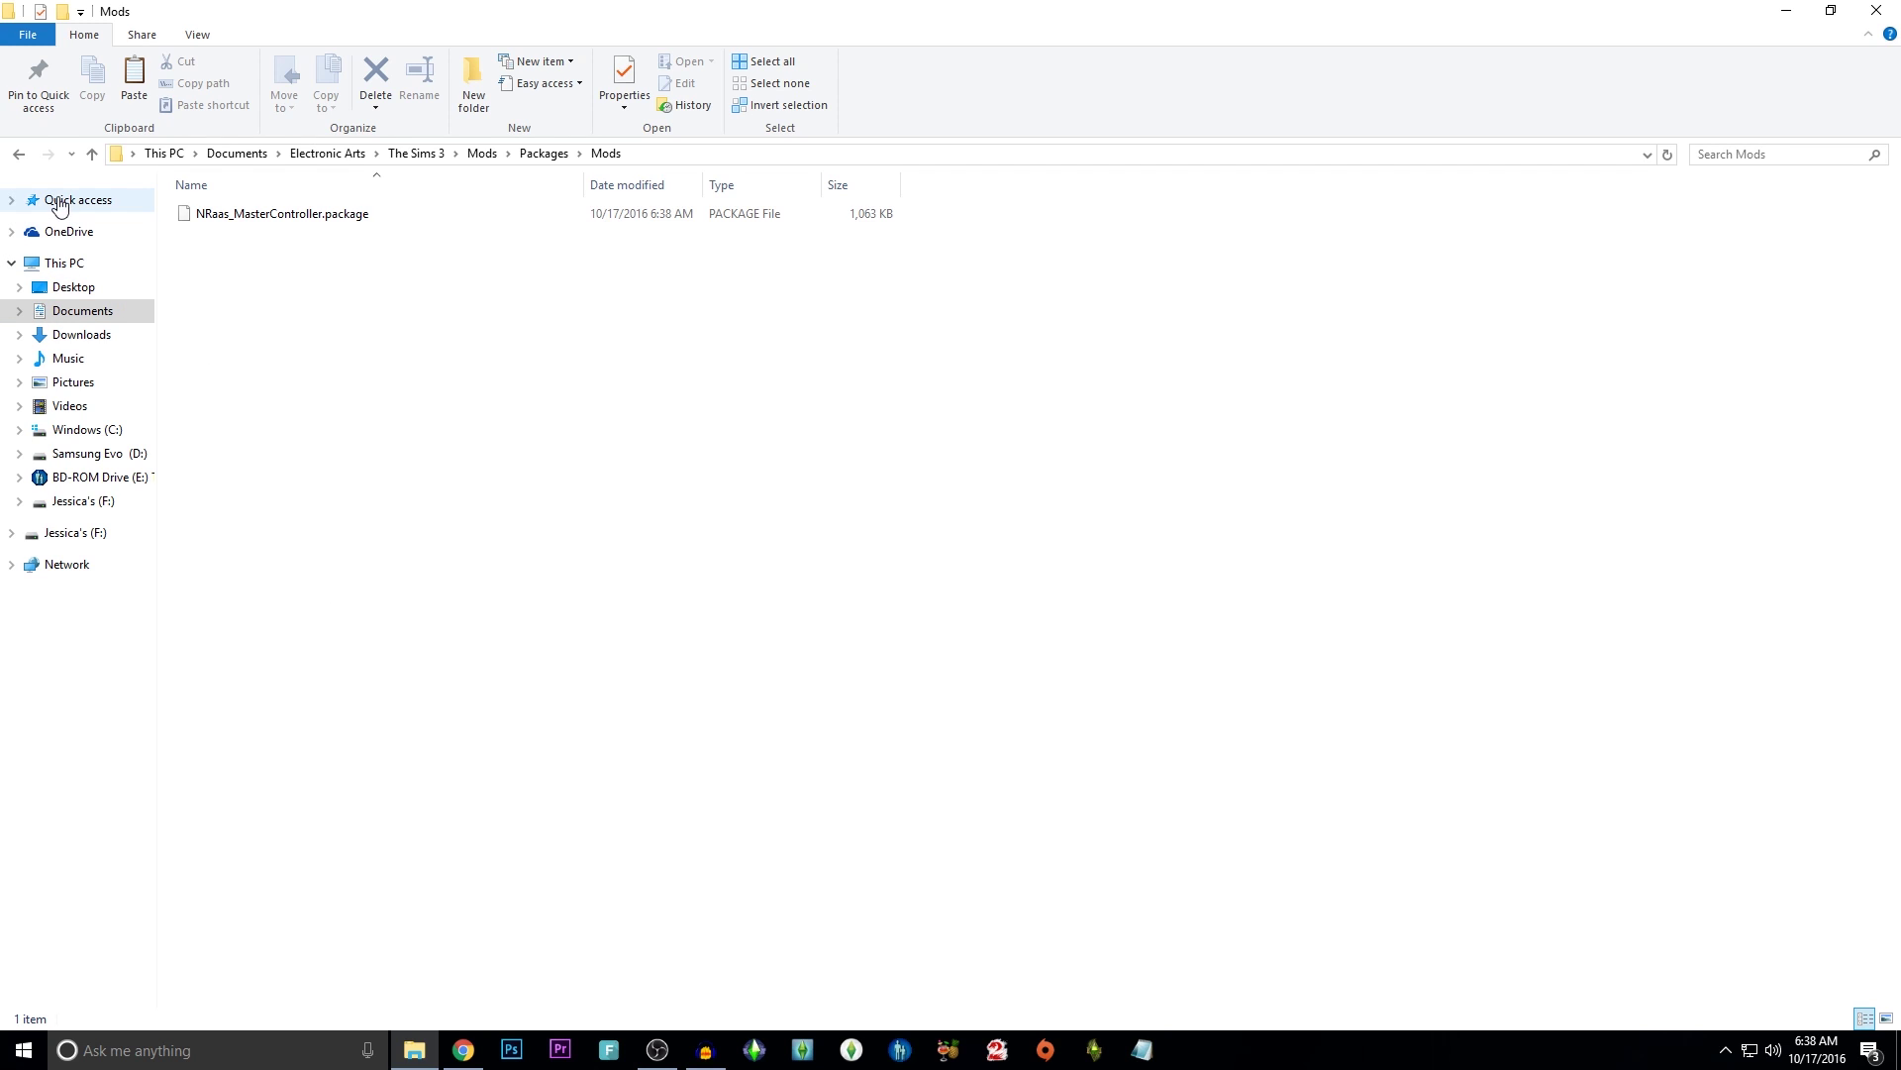
Open Electronic Arts > The Sims 4 > Mods to examine how its custom content is sorted into subfolders
left_click(24, 157)
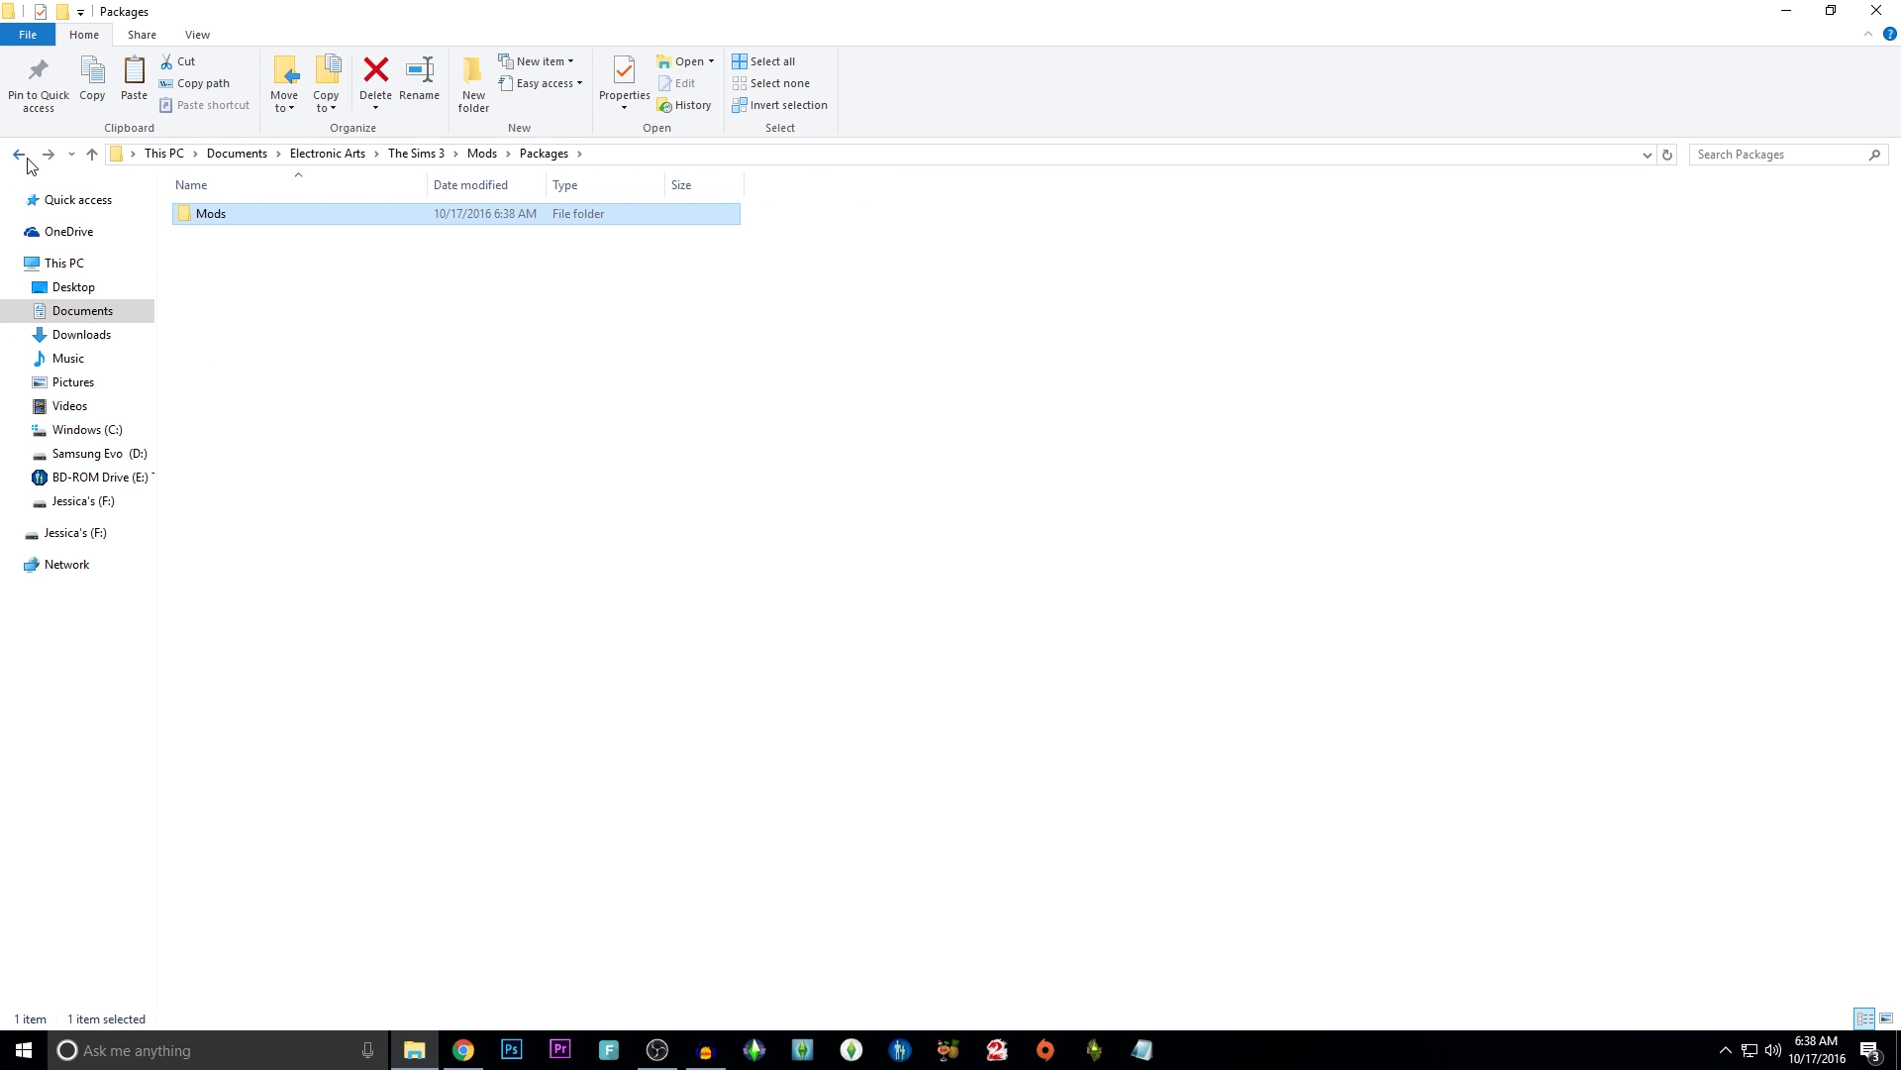
left_click(23, 157)
left_click(24, 157)
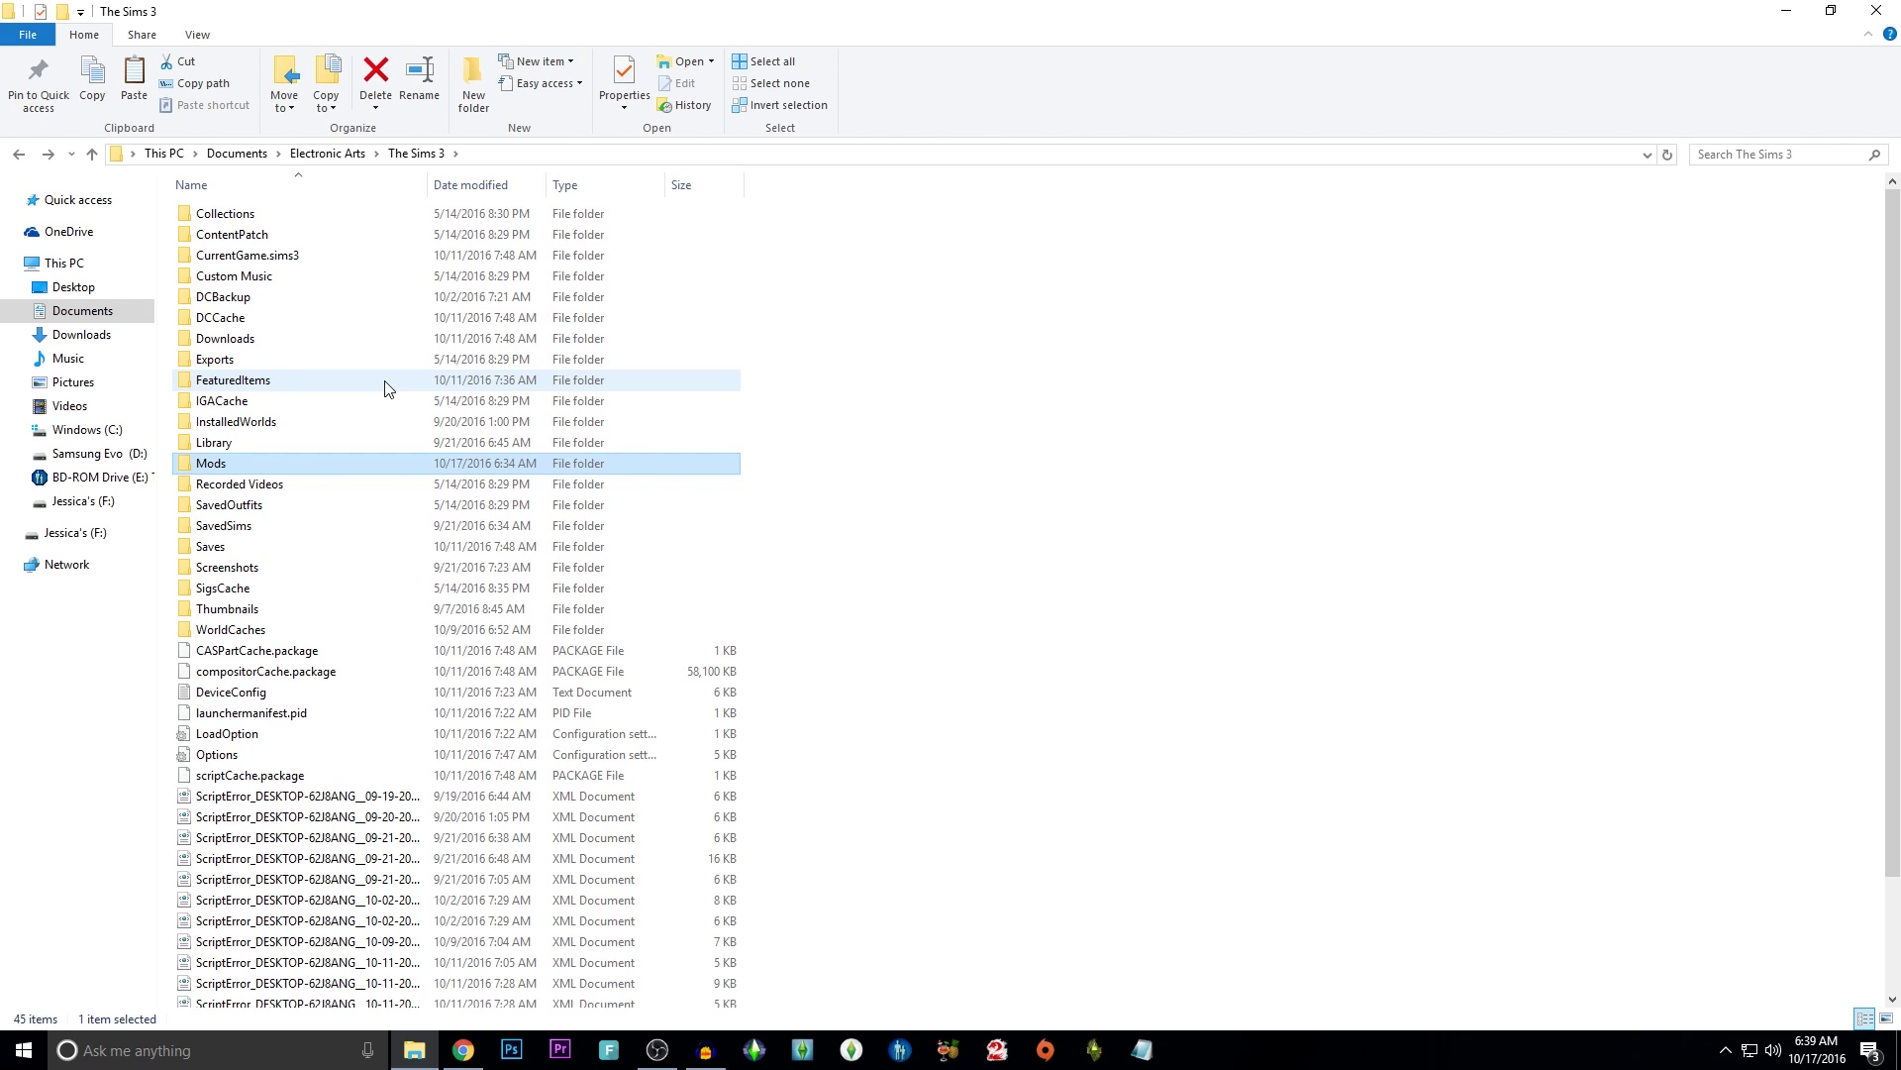
left_click(19, 153)
double_click(292, 236)
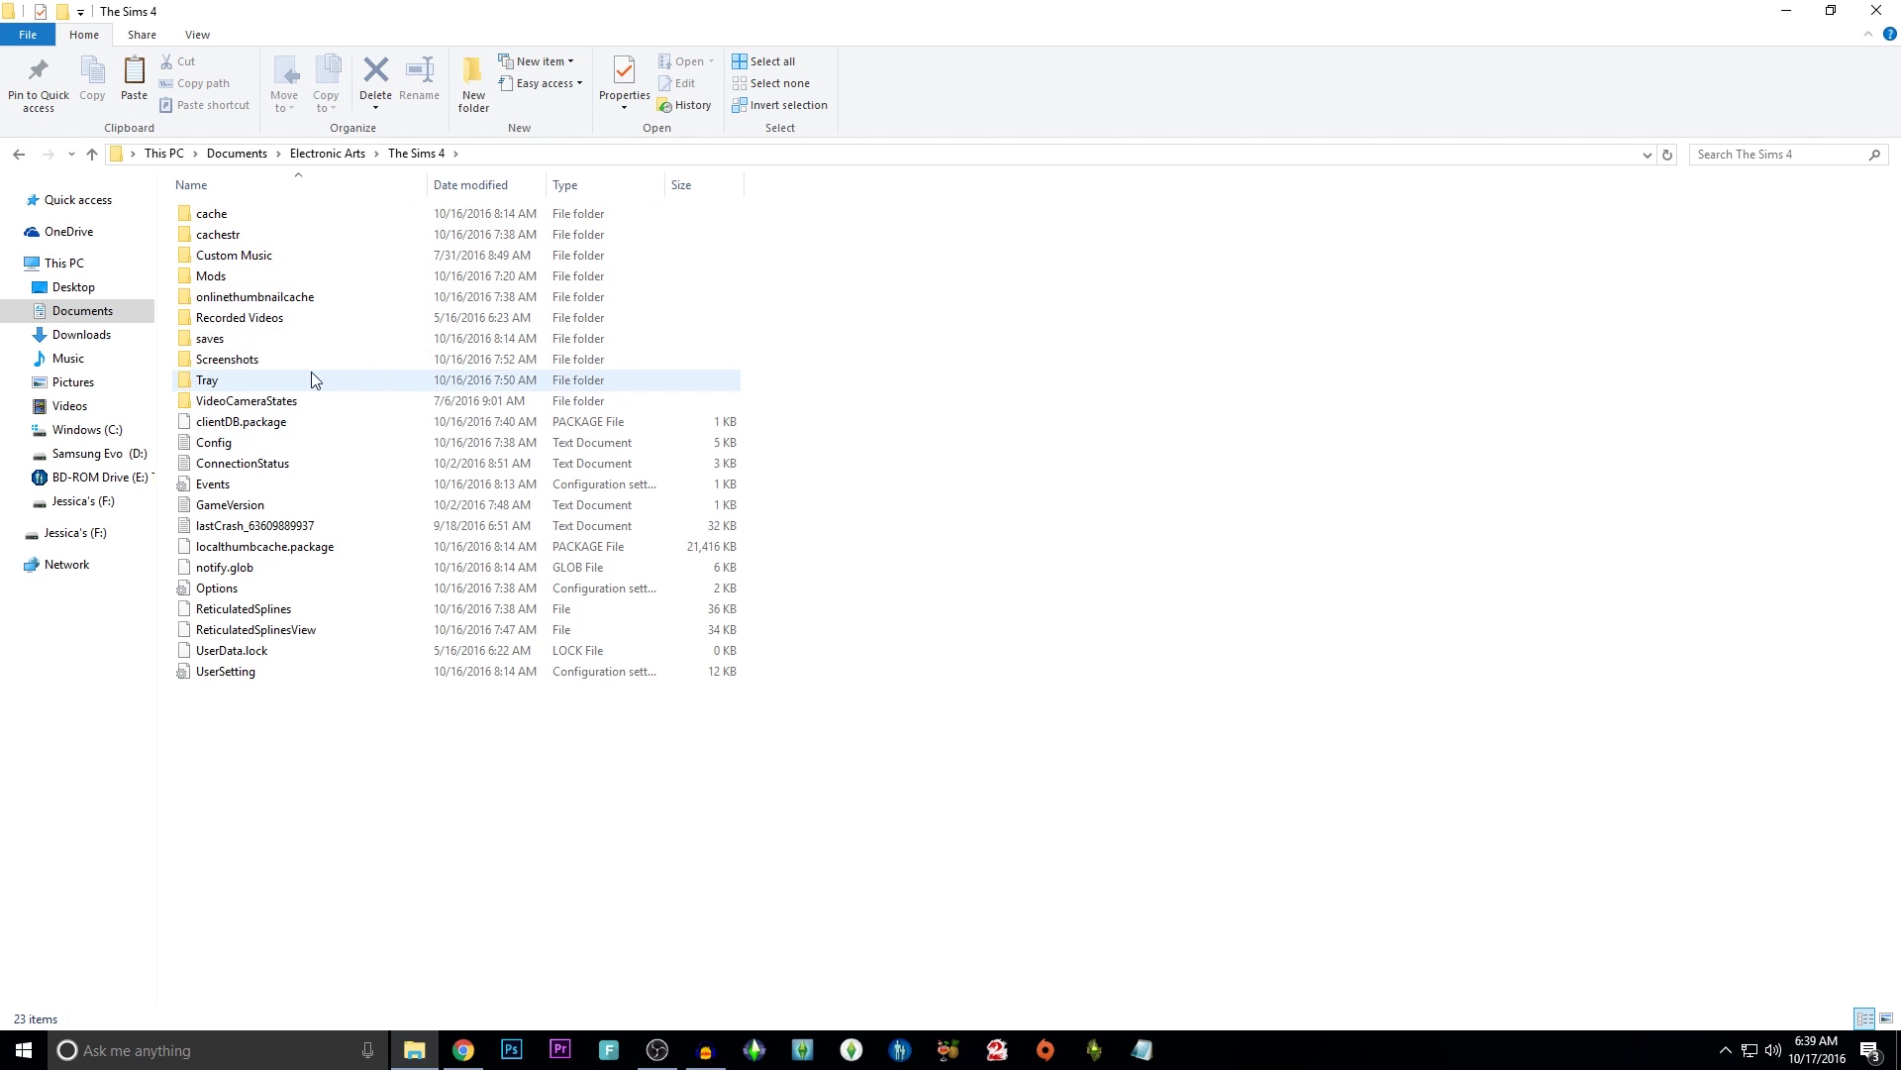
double_click(252, 280)
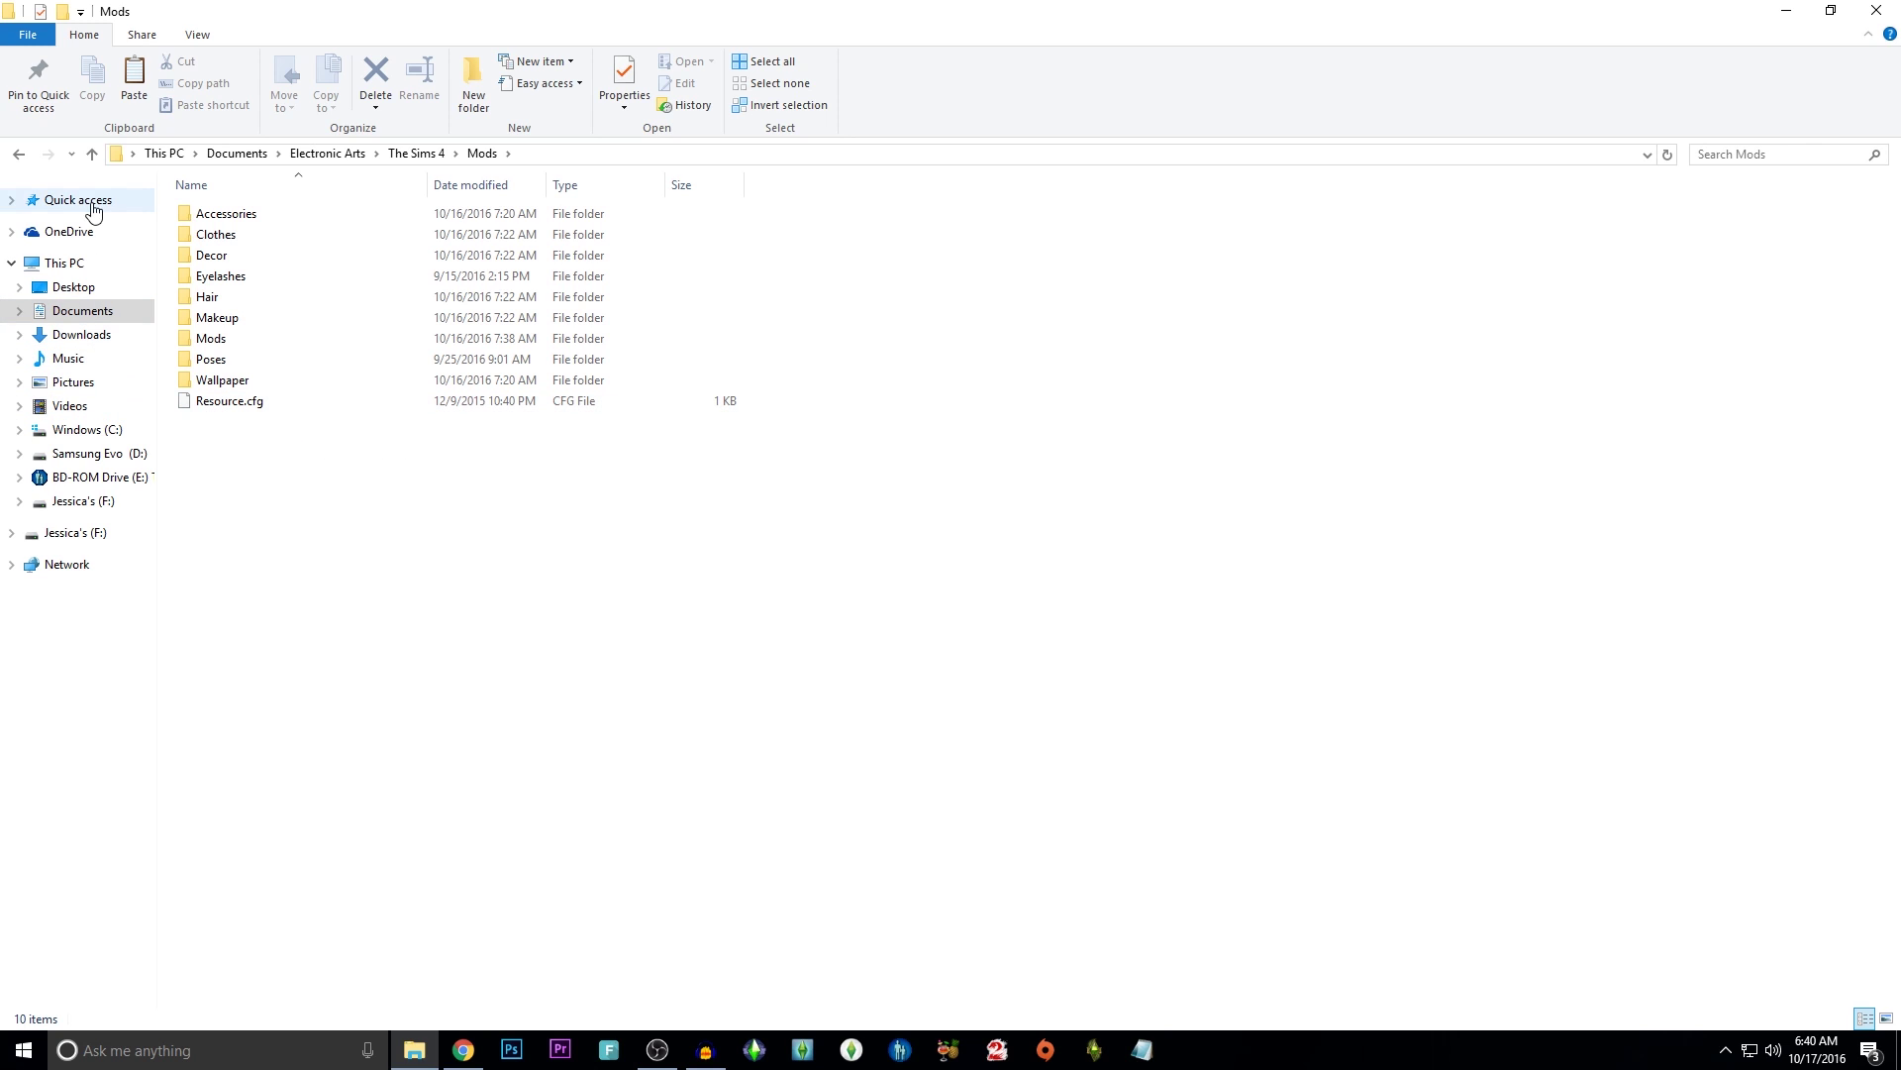
Open Documents > EA Games > The Sims 2 Ultimate Collection > Downloads to examine how its custom content is organized
left_click(344, 154)
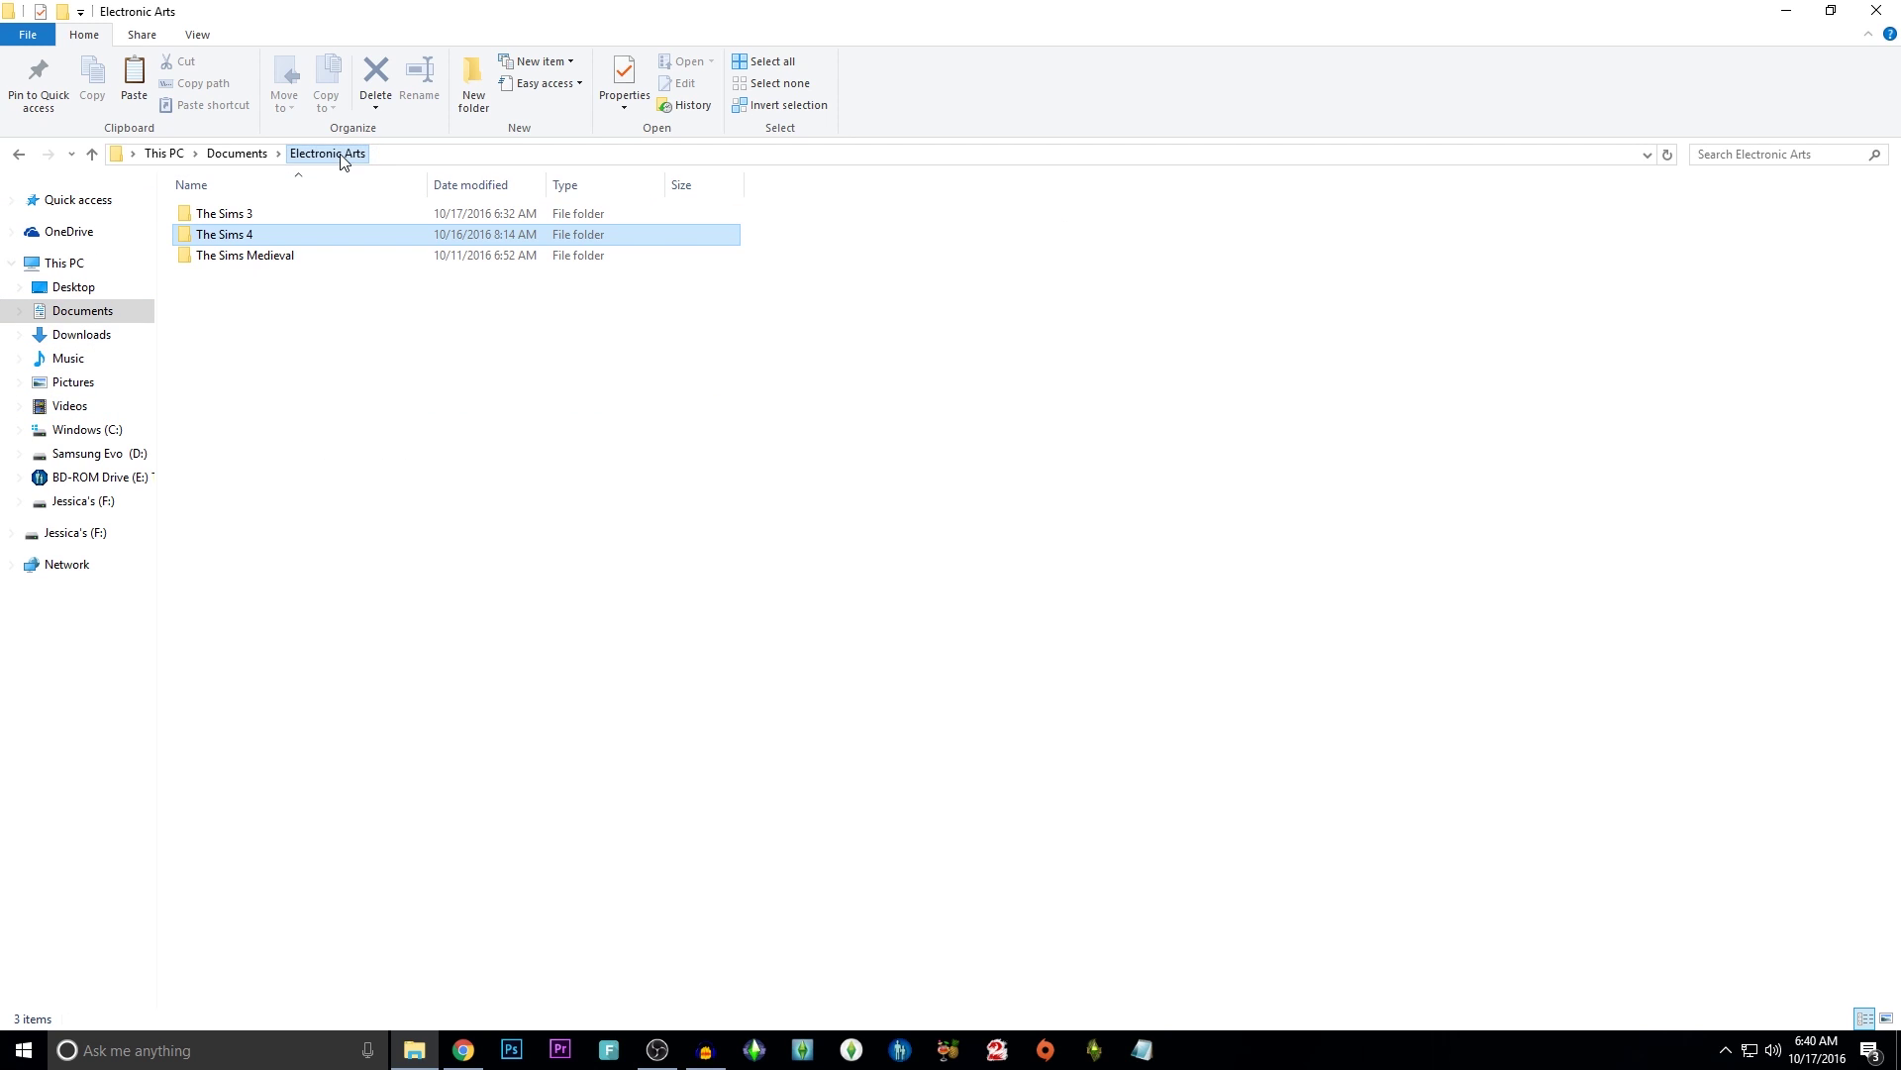
left_click(220, 155)
left_click(226, 384)
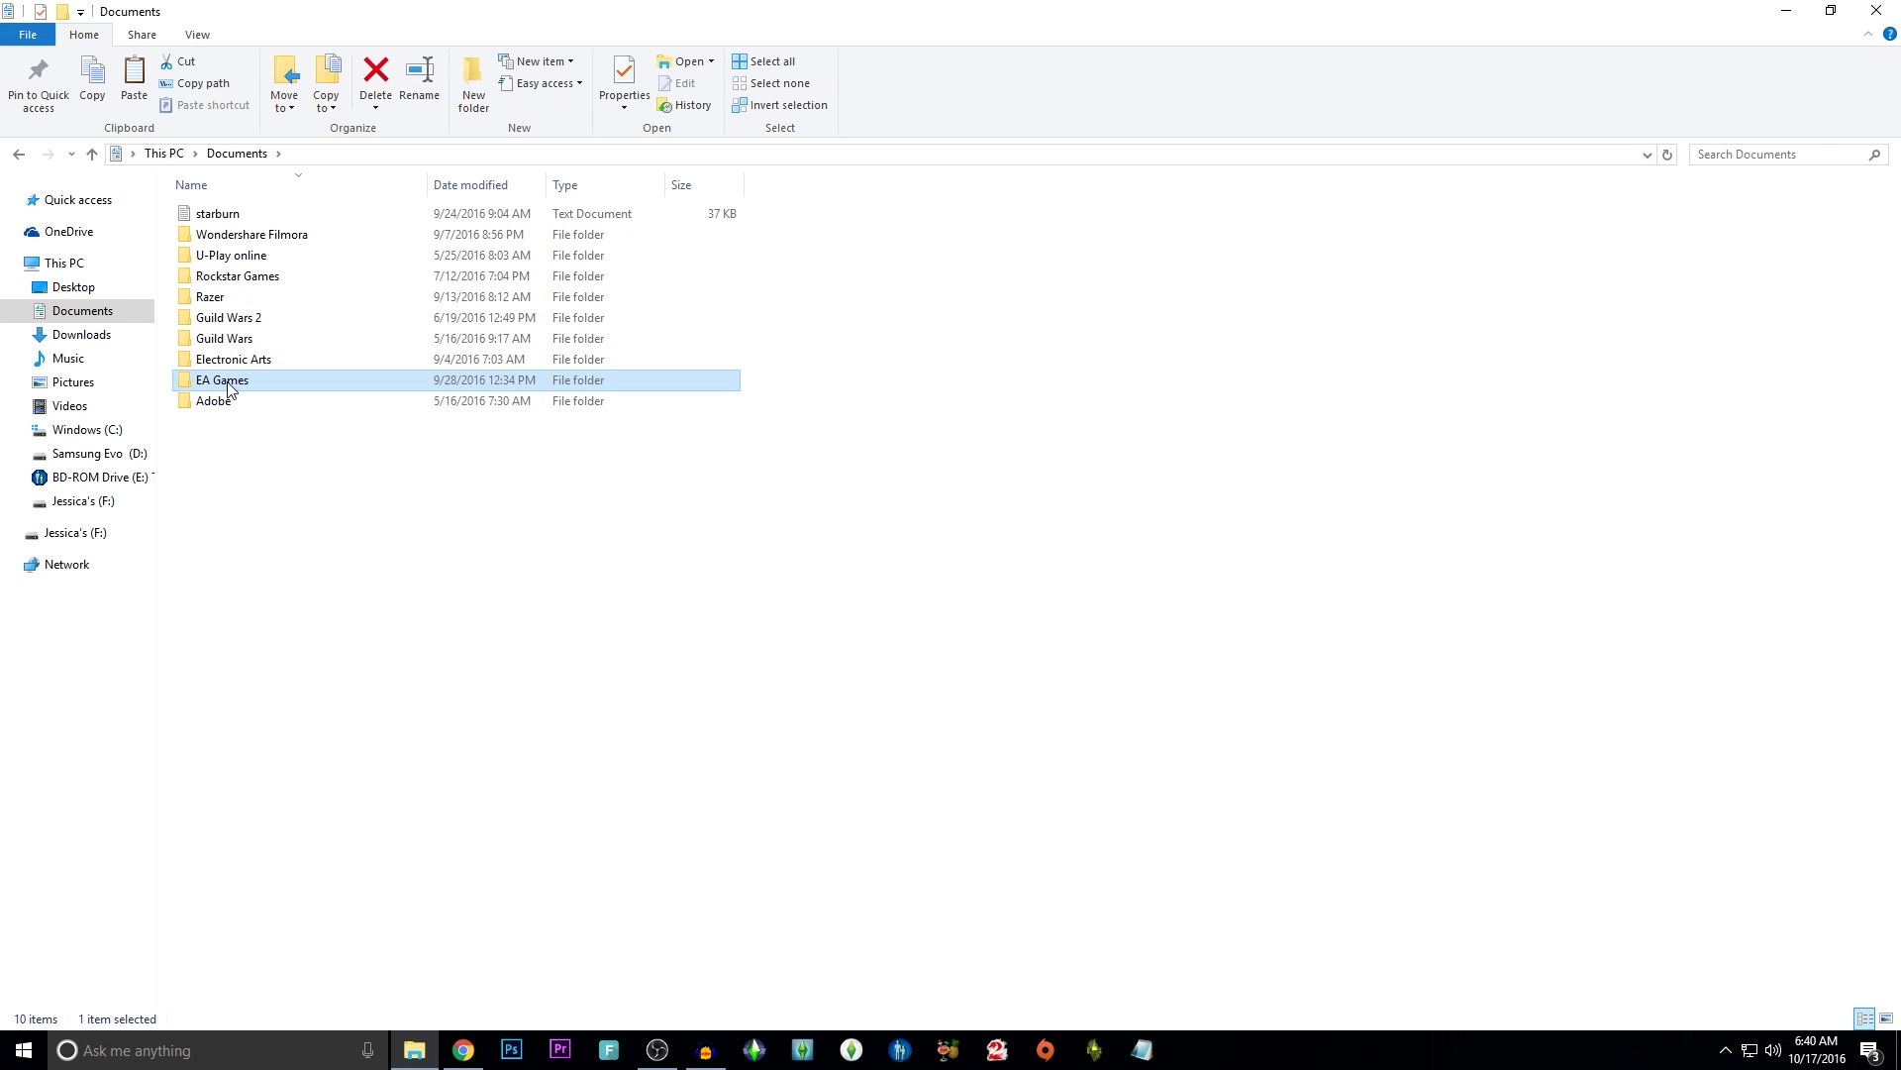
double_click(284, 384)
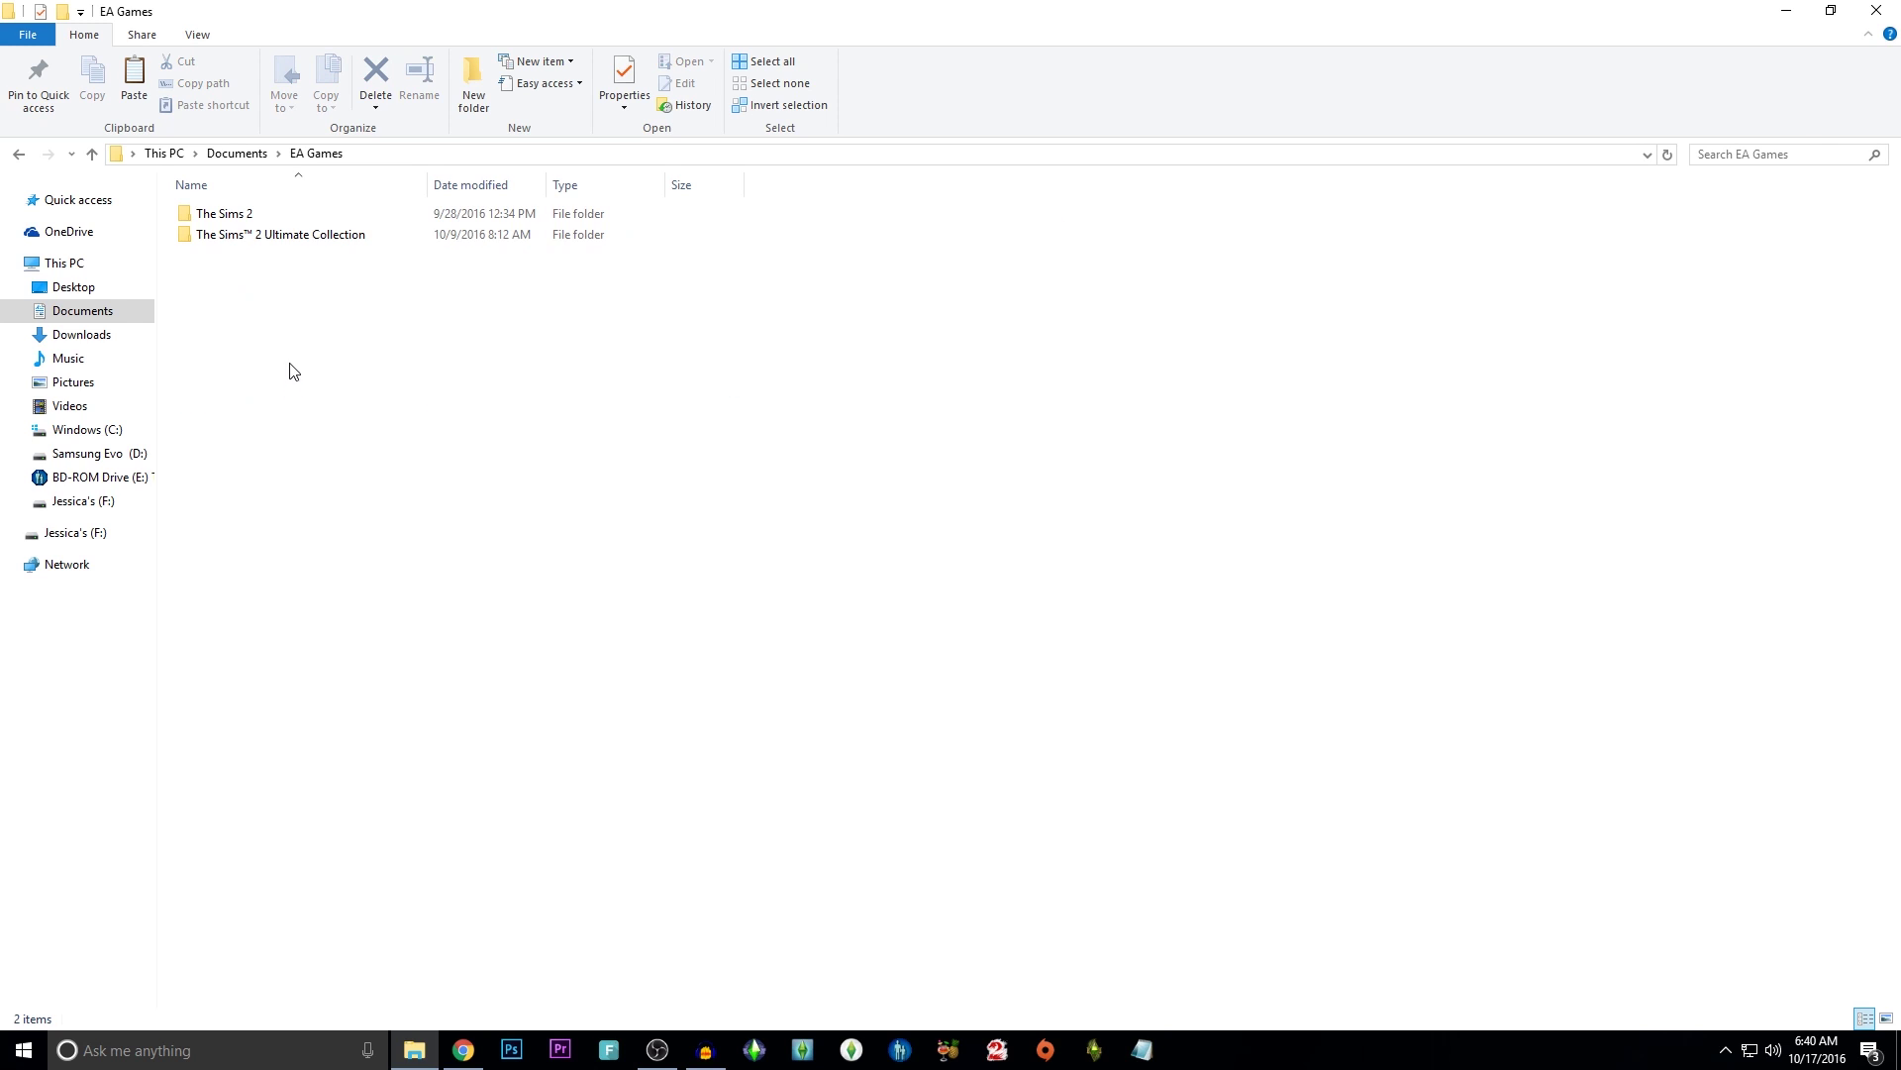
double_click(281, 243)
double_click(246, 279)
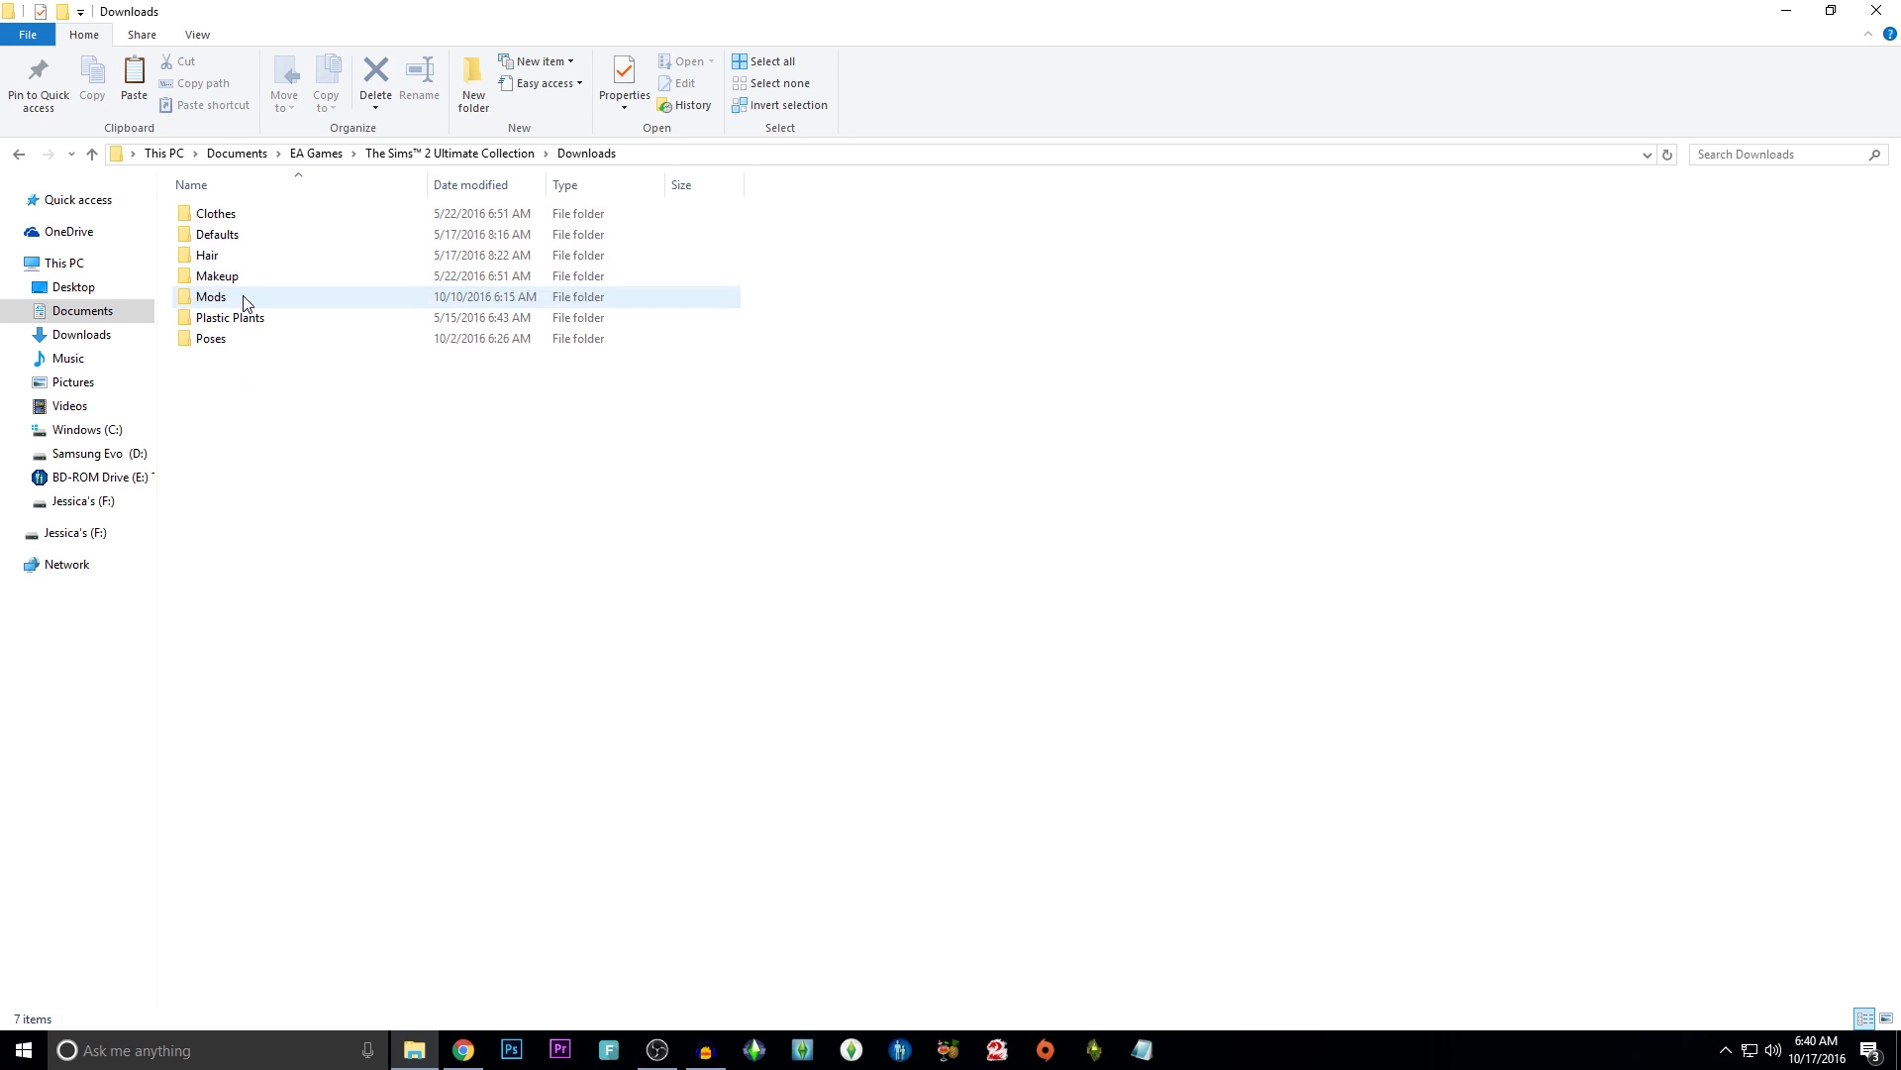
Return to Documents and open Electronic Arts > The Sims 3 > Mods > Packages
left_click(19, 156)
left_click(19, 156)
left_click(19, 155)
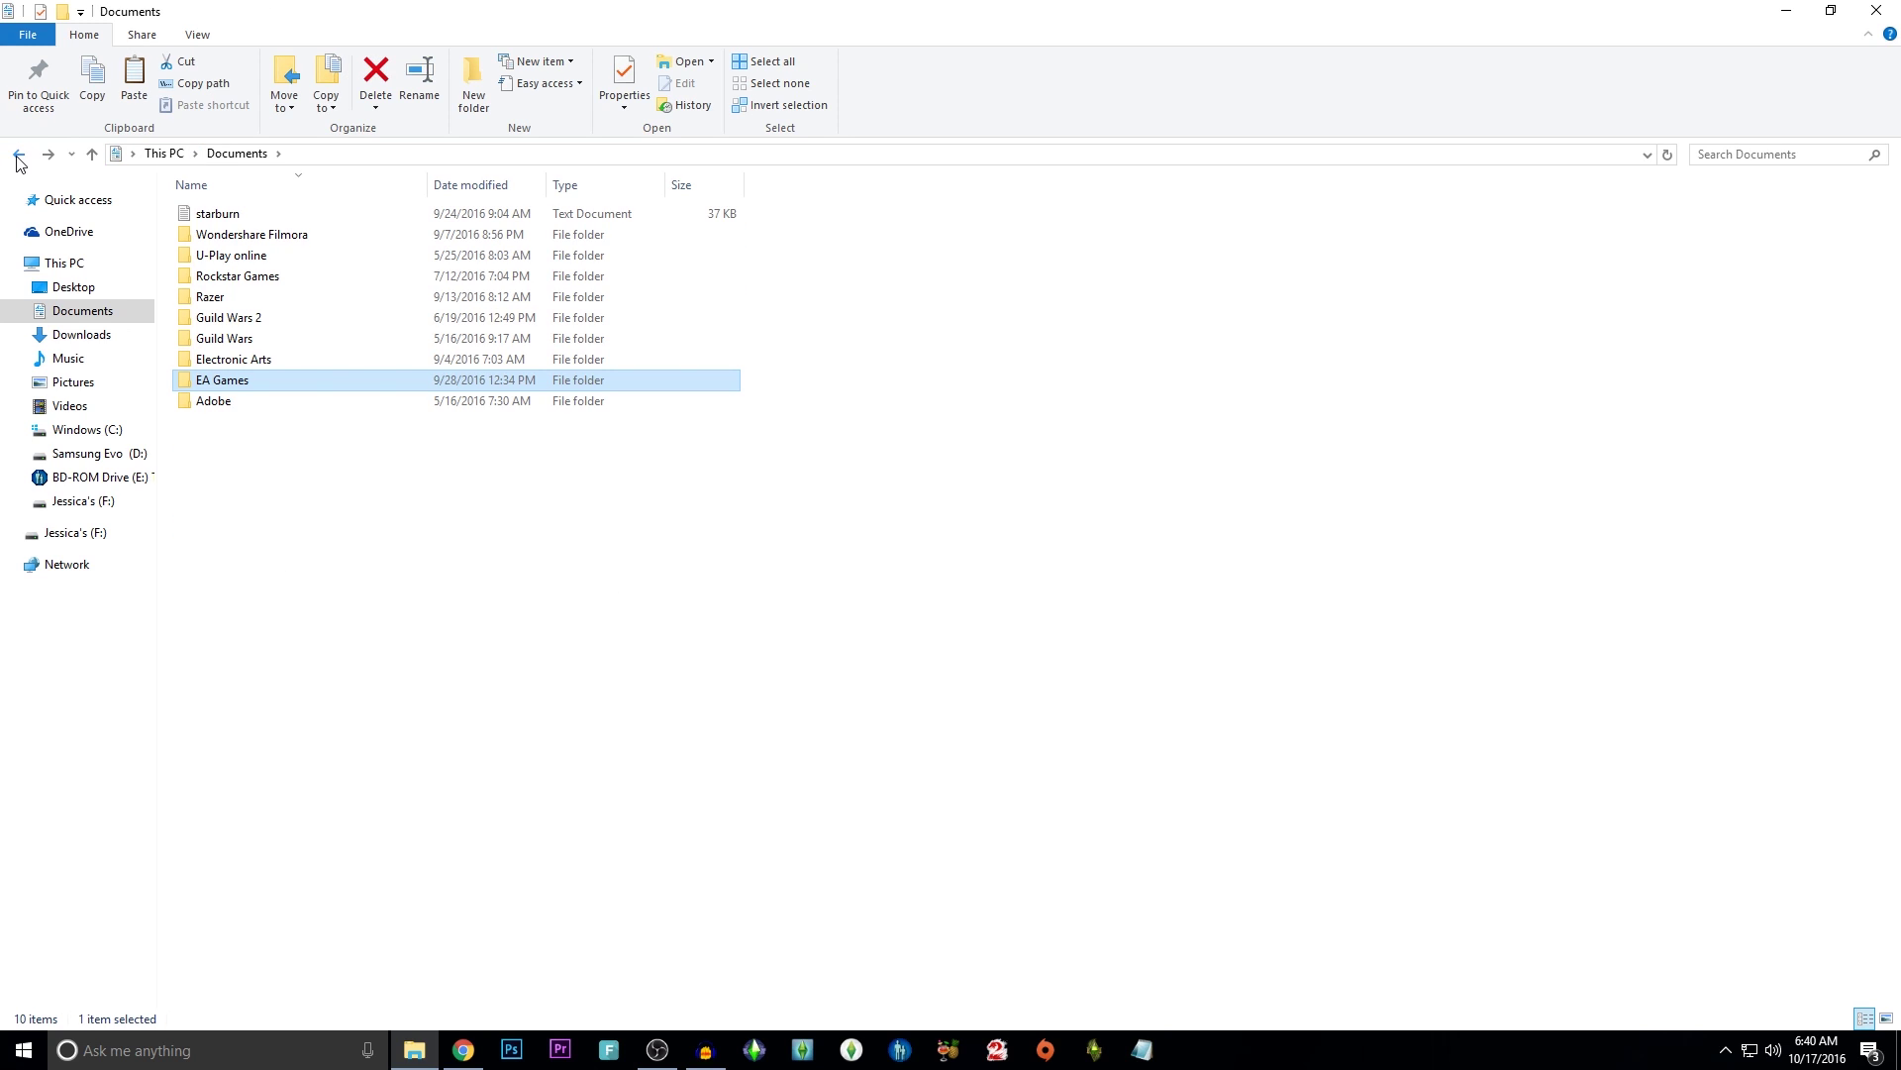
double_click(243, 359)
left_click(228, 215)
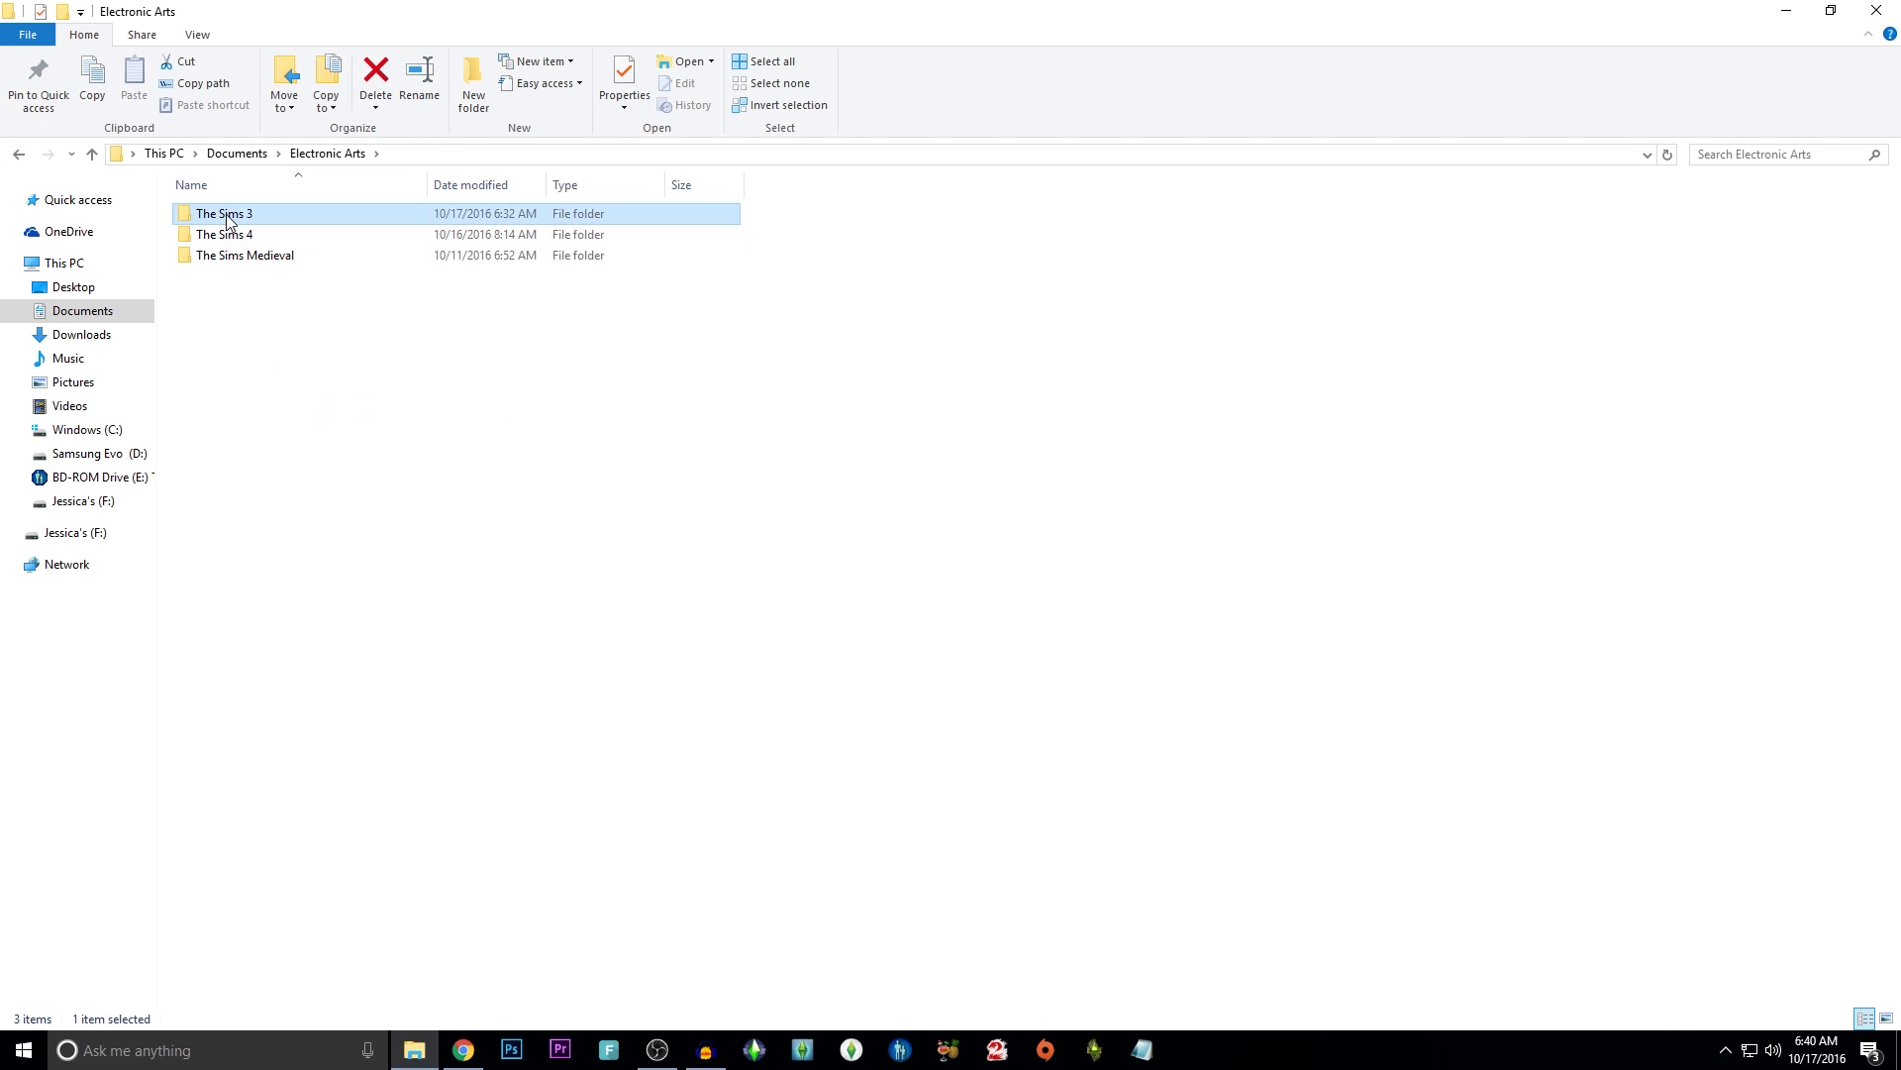
double_click(227, 215)
double_click(222, 458)
left_click(227, 215)
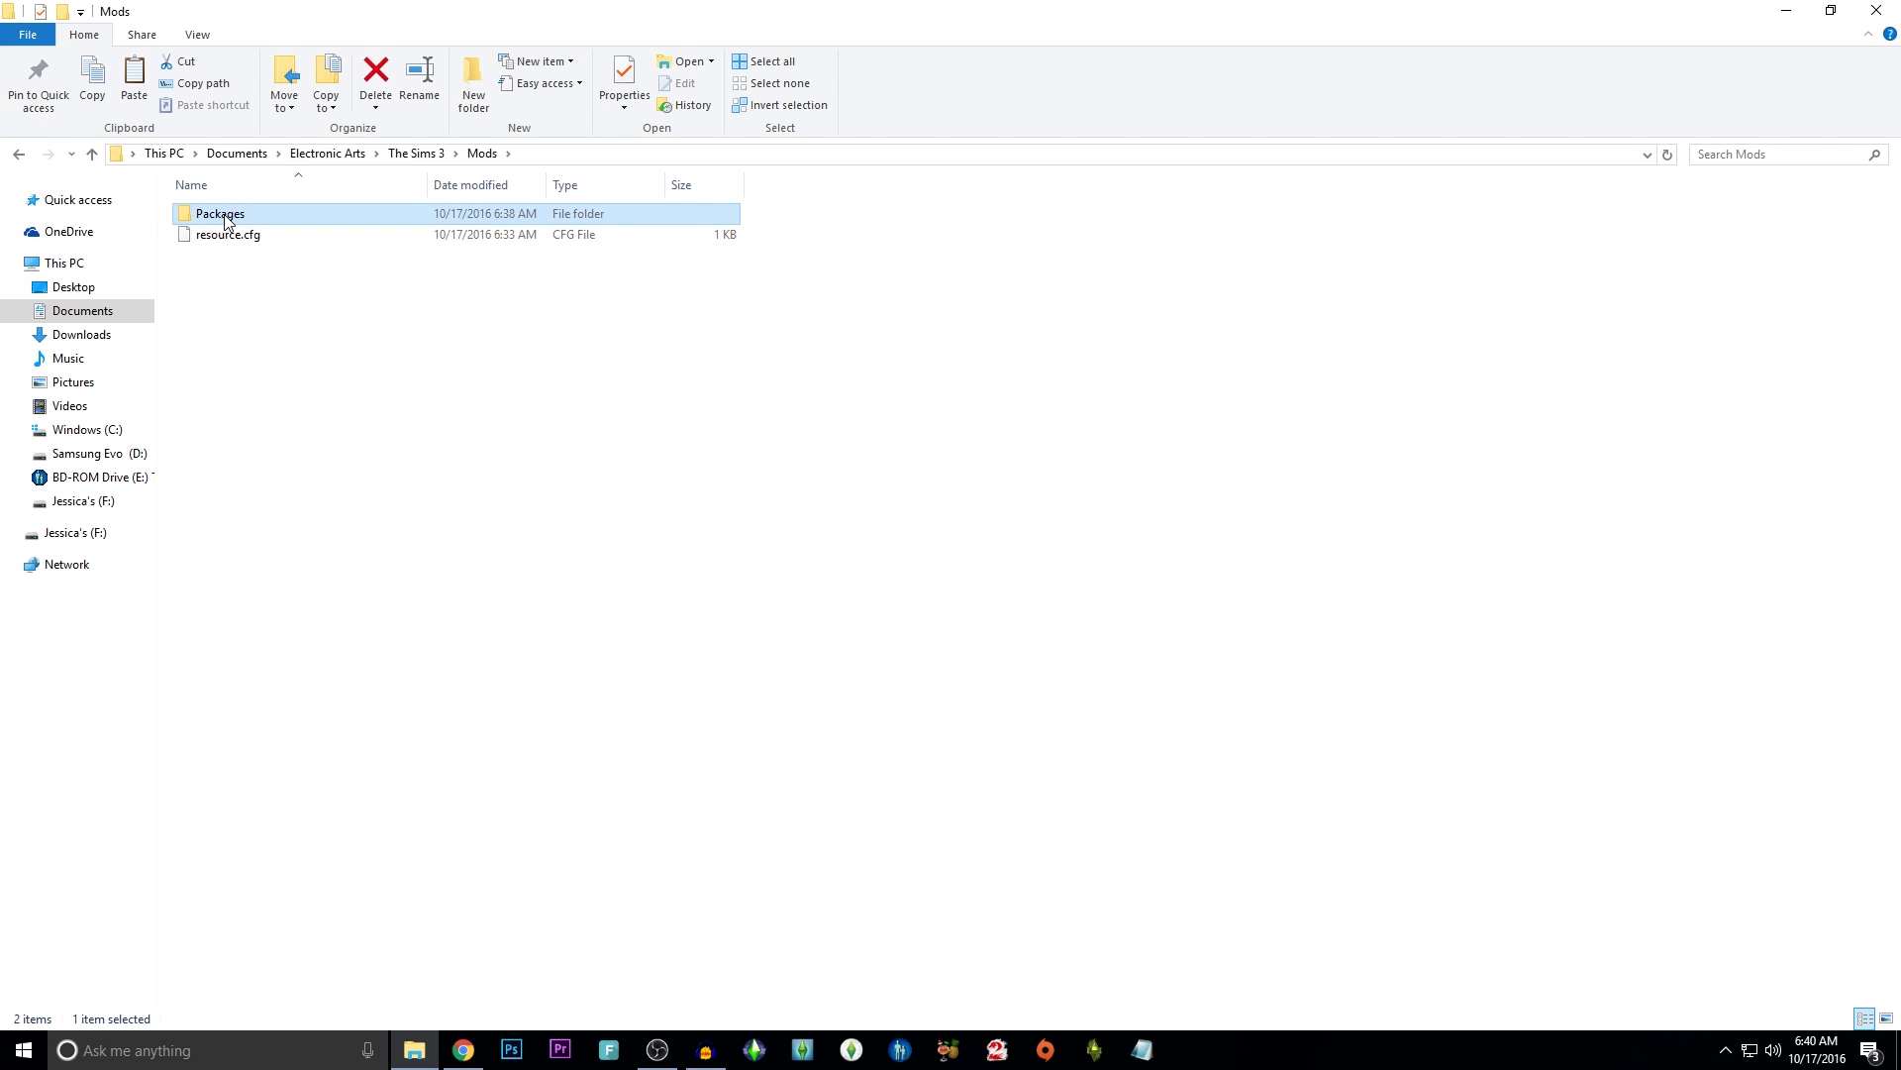
double_click(227, 217)
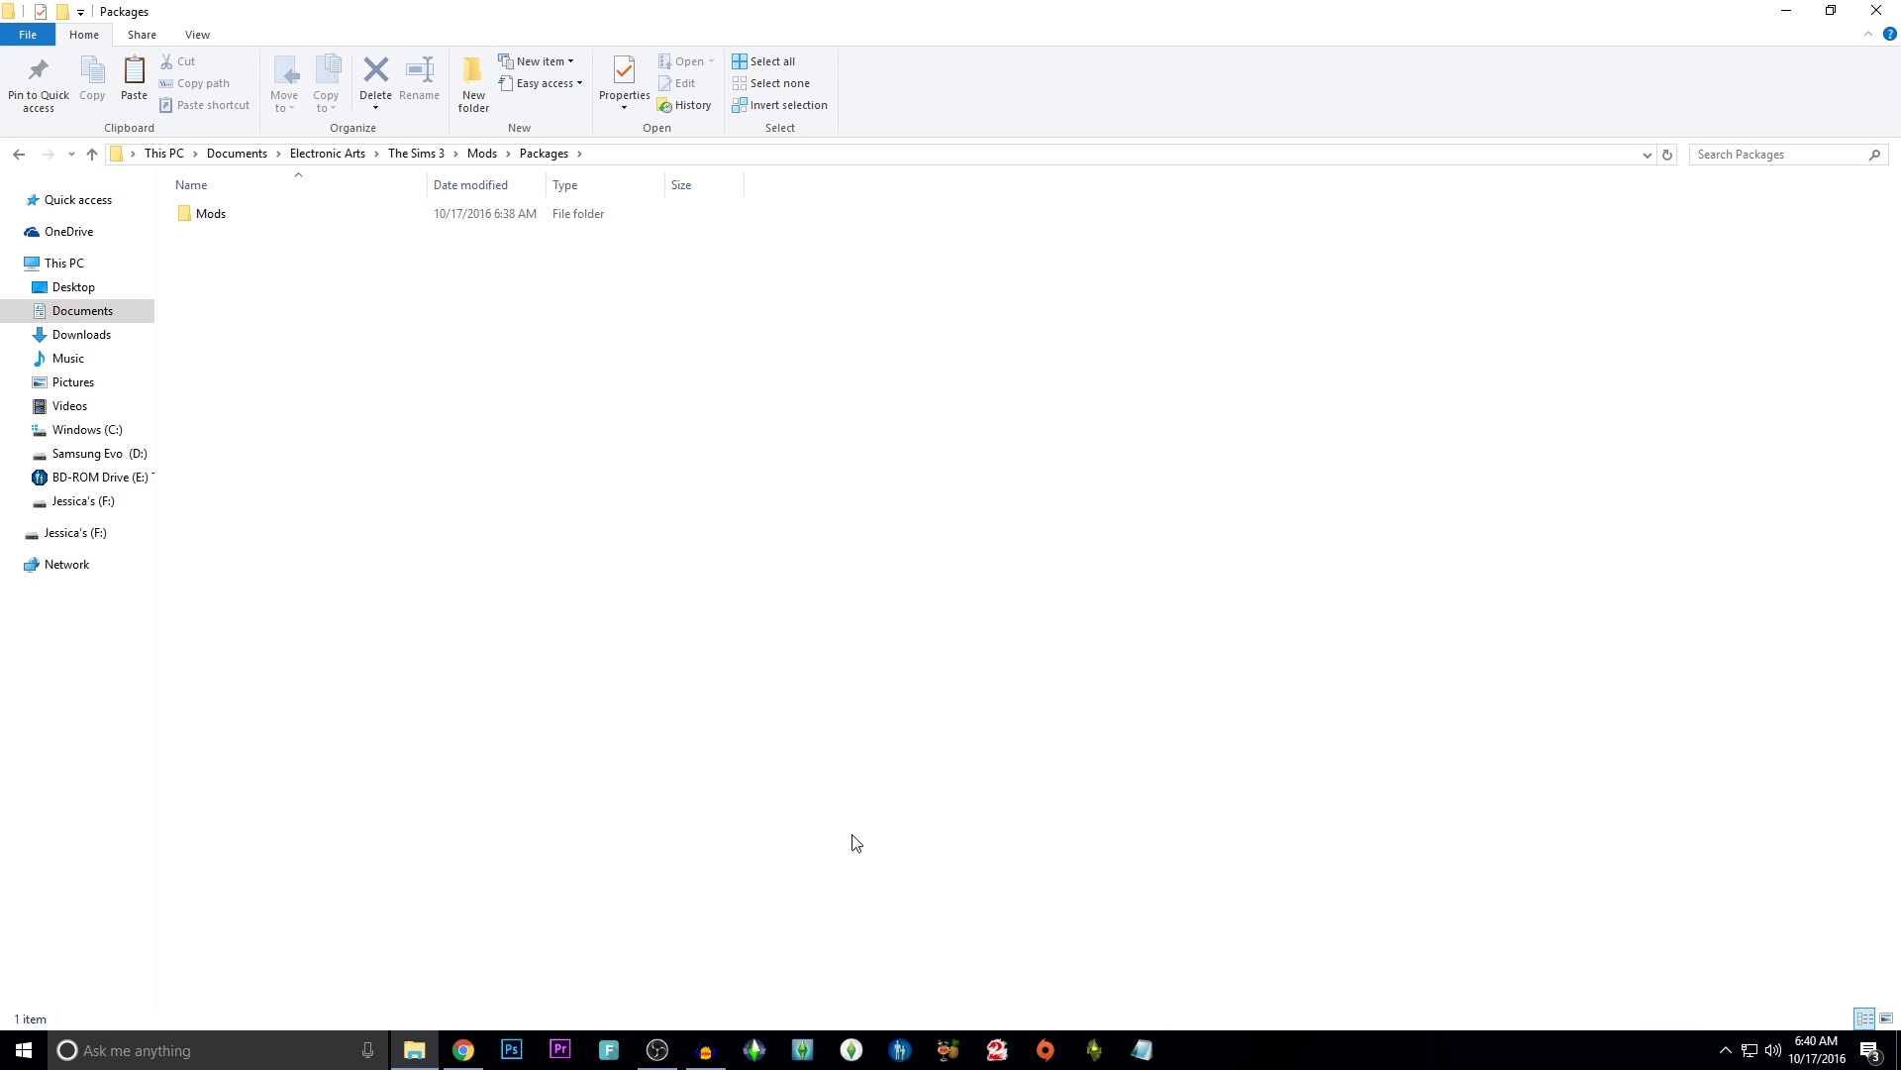